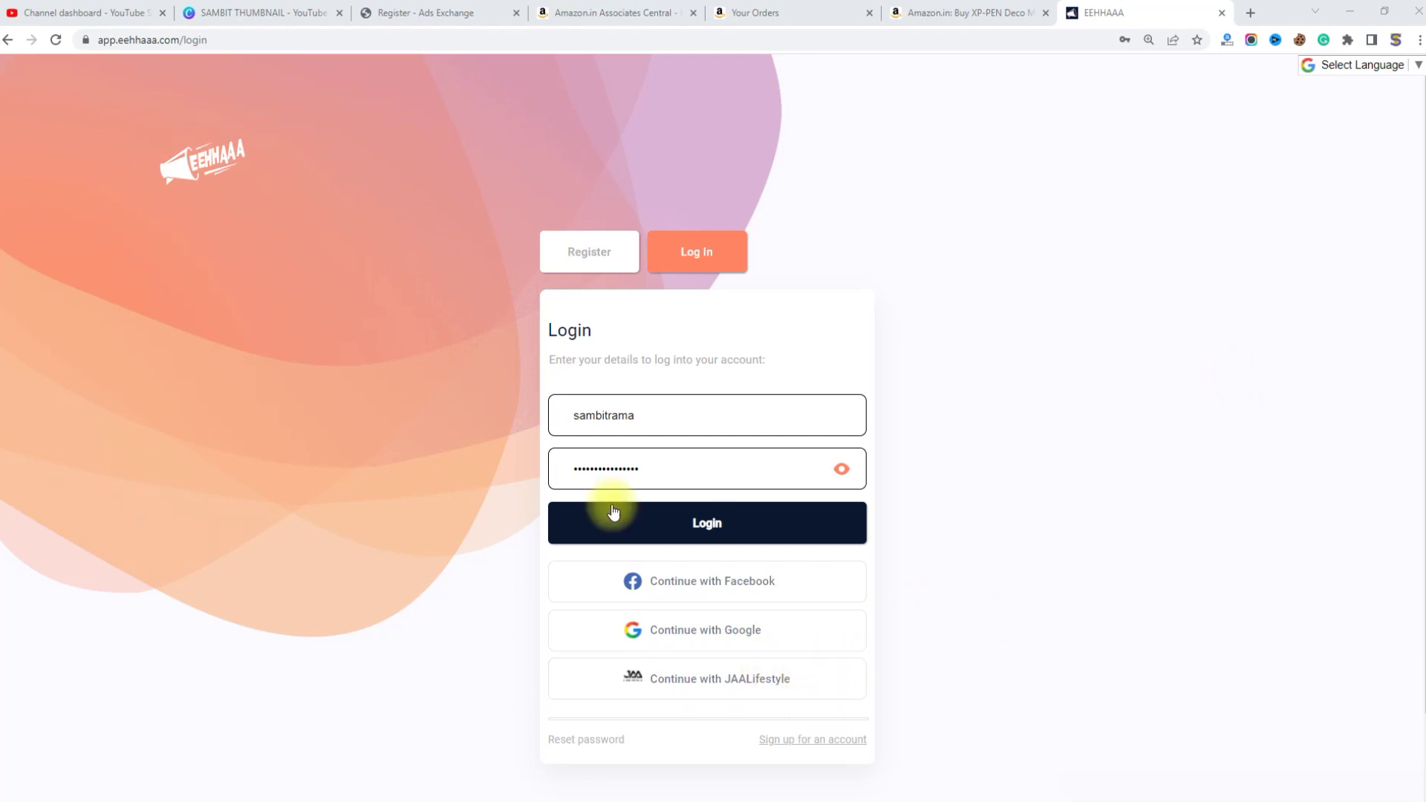
# Step: Sign in with Continue with JAALifestyle, filling the saved login from autofill and submitting
pyautogui.keyDown('ctrl'); pyautogui.scroll(5, 758, 548); pyautogui.keyUp('ctrl')
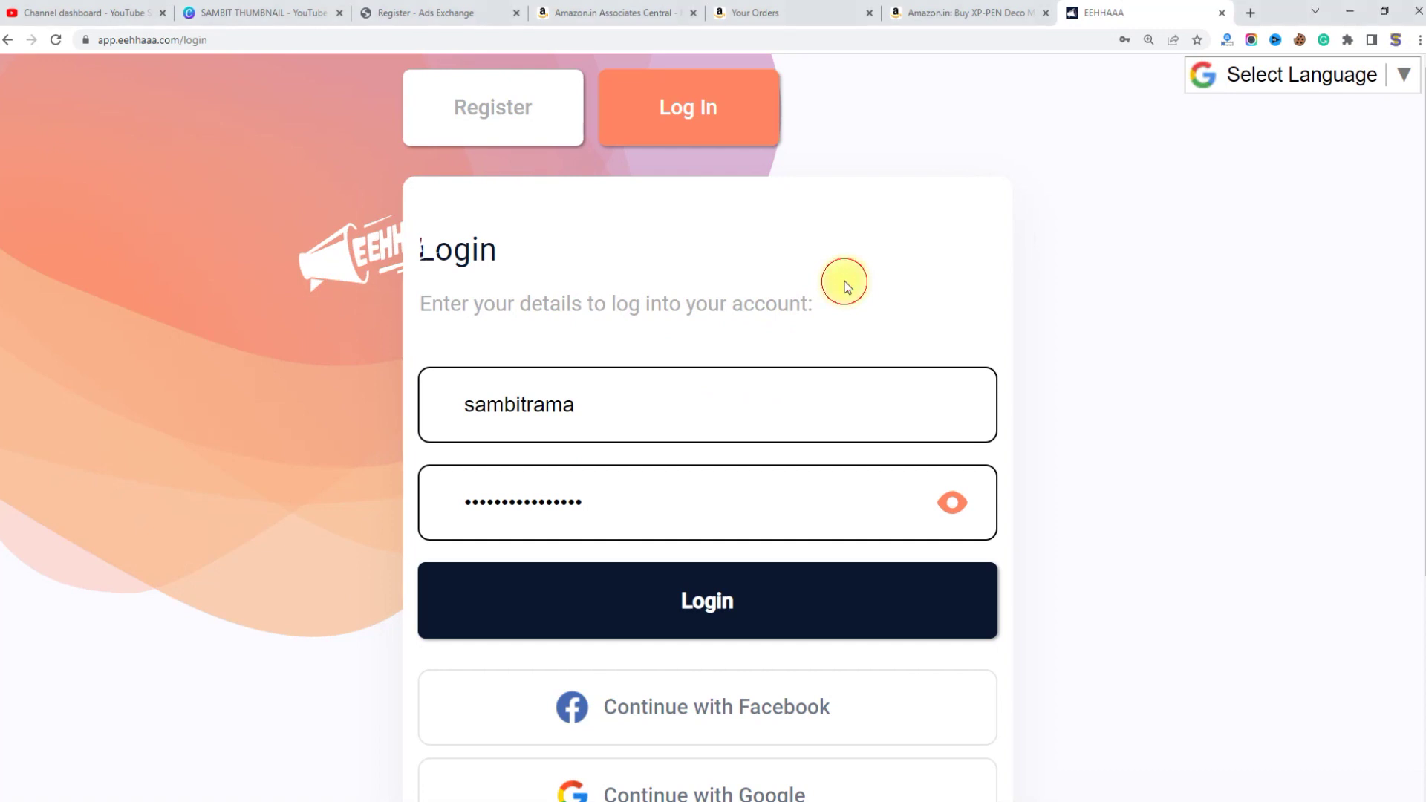
pyautogui.scroll(-3, 832, 320)
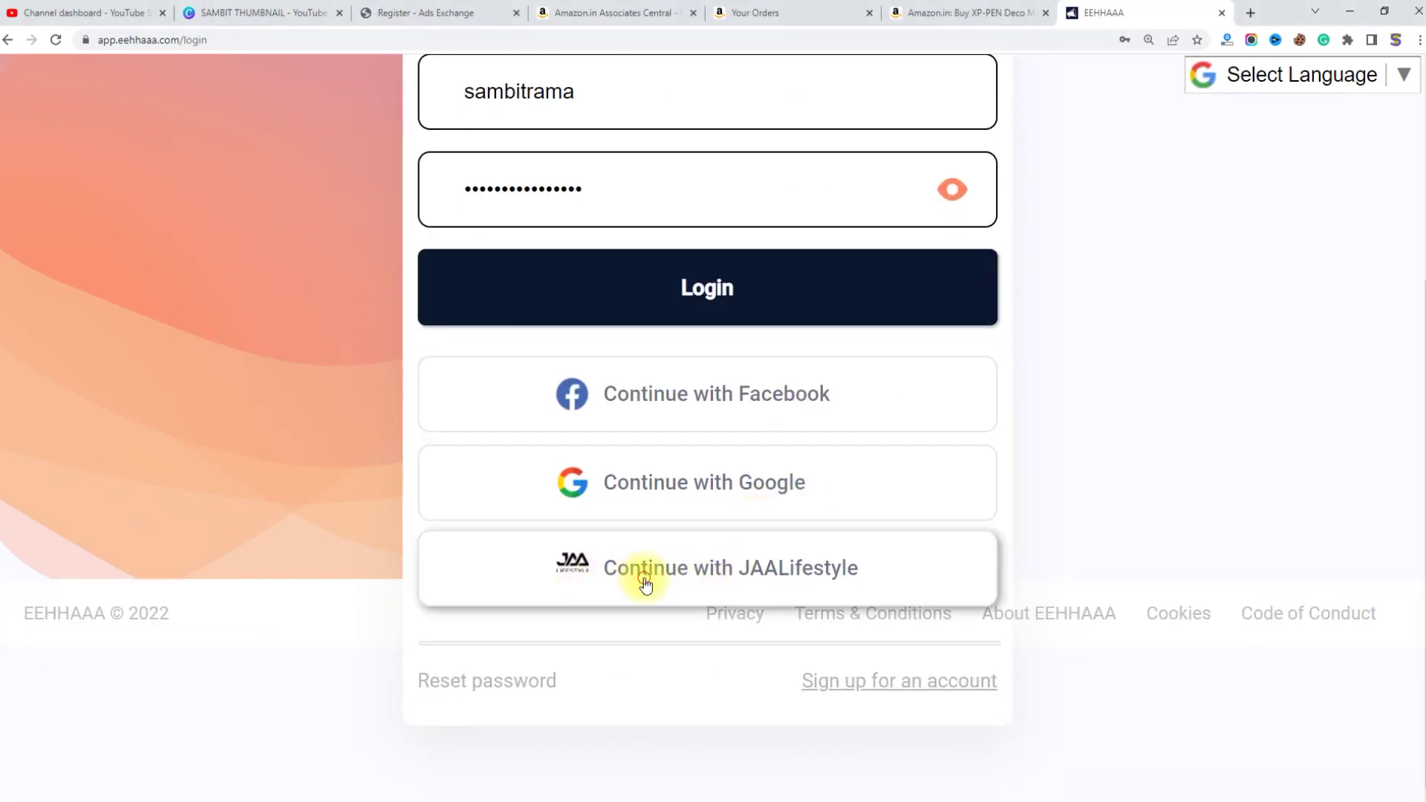
pyautogui.click(645, 577)
pyautogui.click(383, 424)
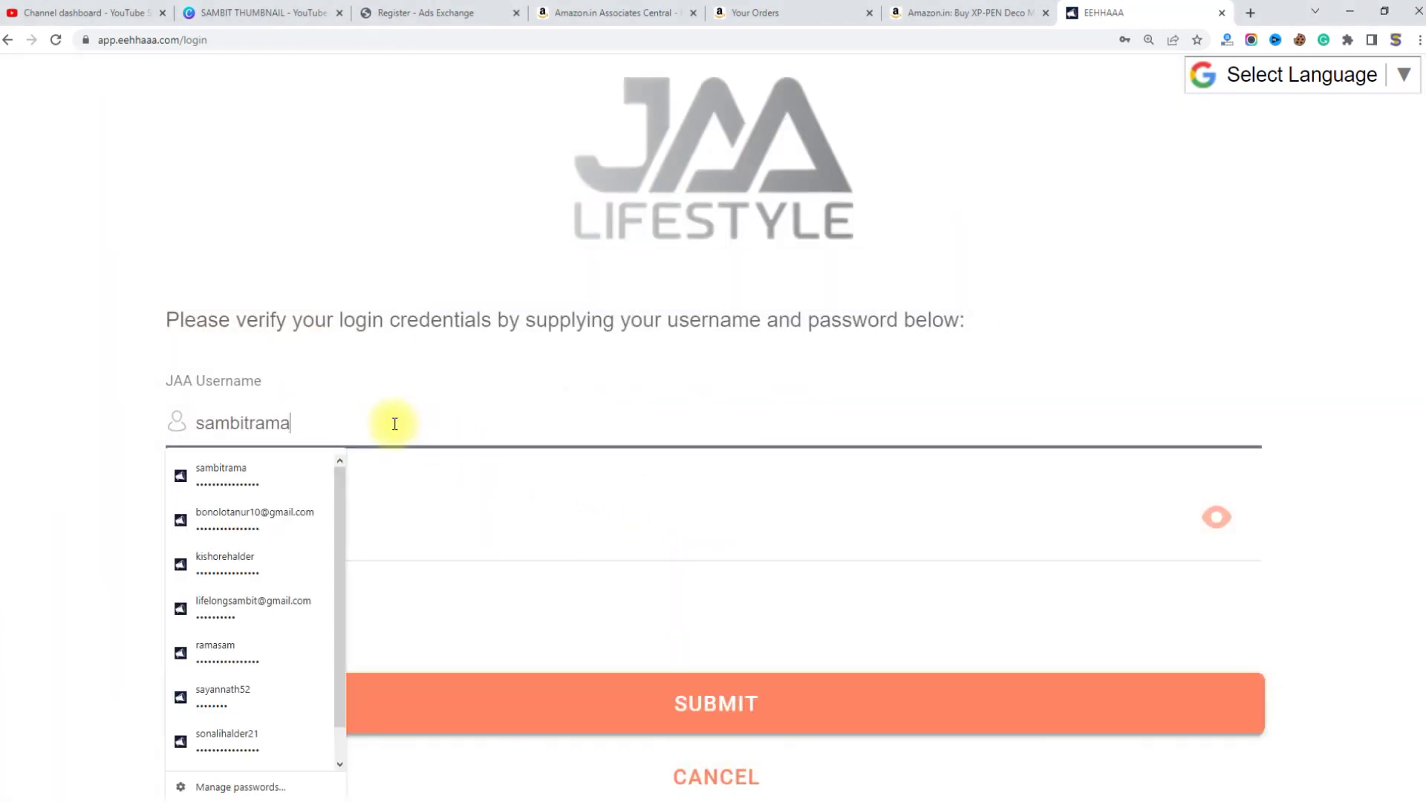
pyautogui.click(269, 483)
pyautogui.click(721, 694)
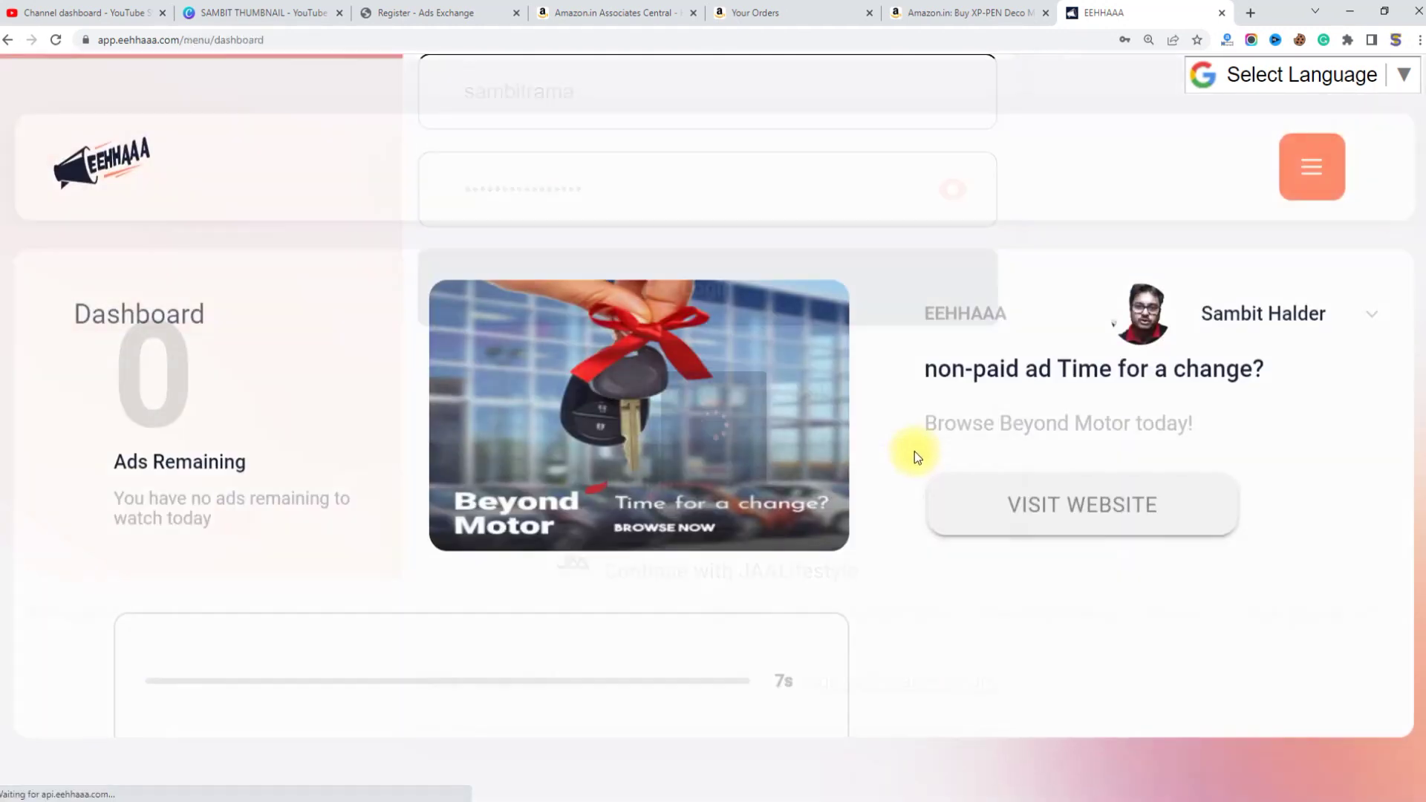
# Step: Set the dashboard zoom to 125% and move on to the next ad
pyautogui.hotkey('ctrl', '-')
pyautogui.hotkey('ctrl', '-')
pyautogui.hotkey('ctrl', '-')
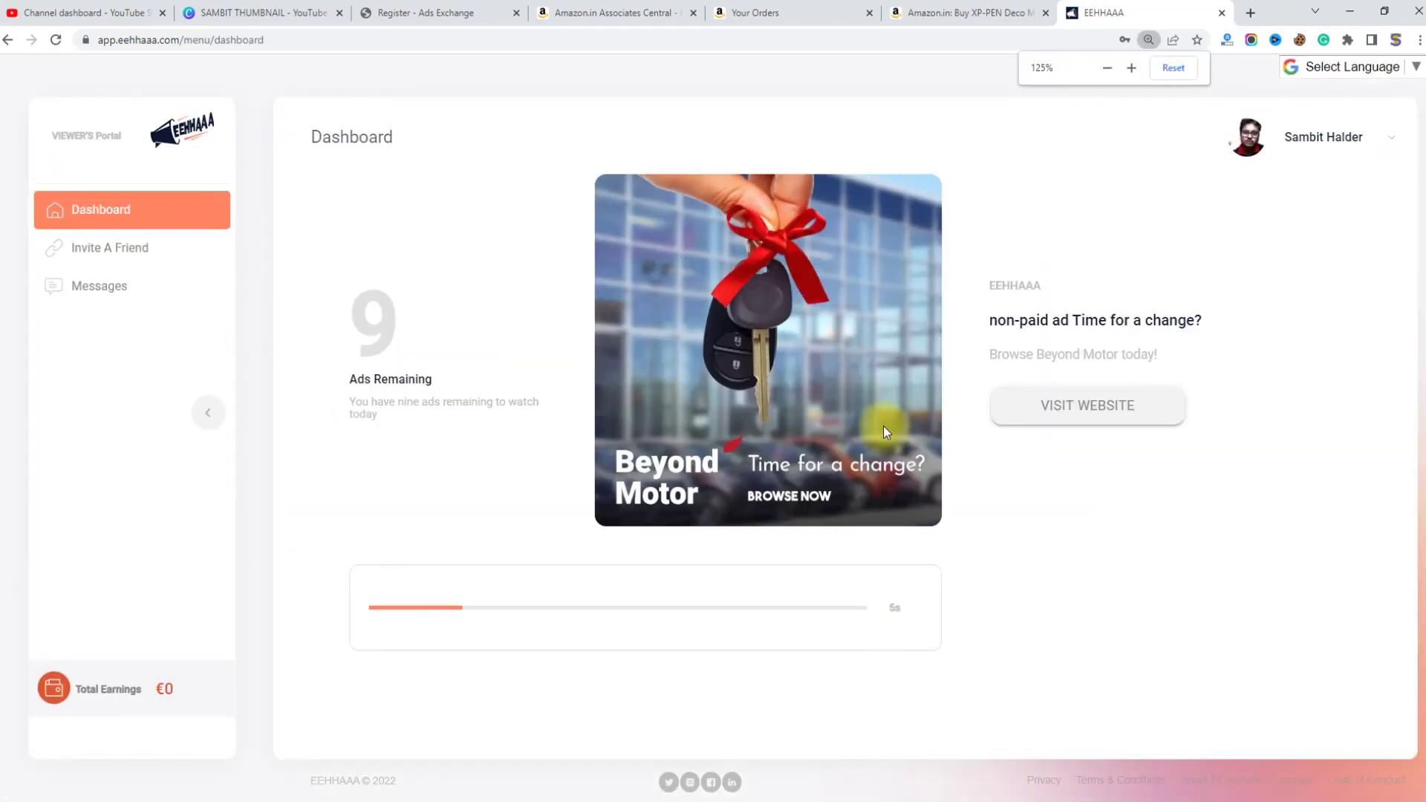
pyautogui.hotkey('ctrl', '+')
pyautogui.hotkey('ctrl', '+')
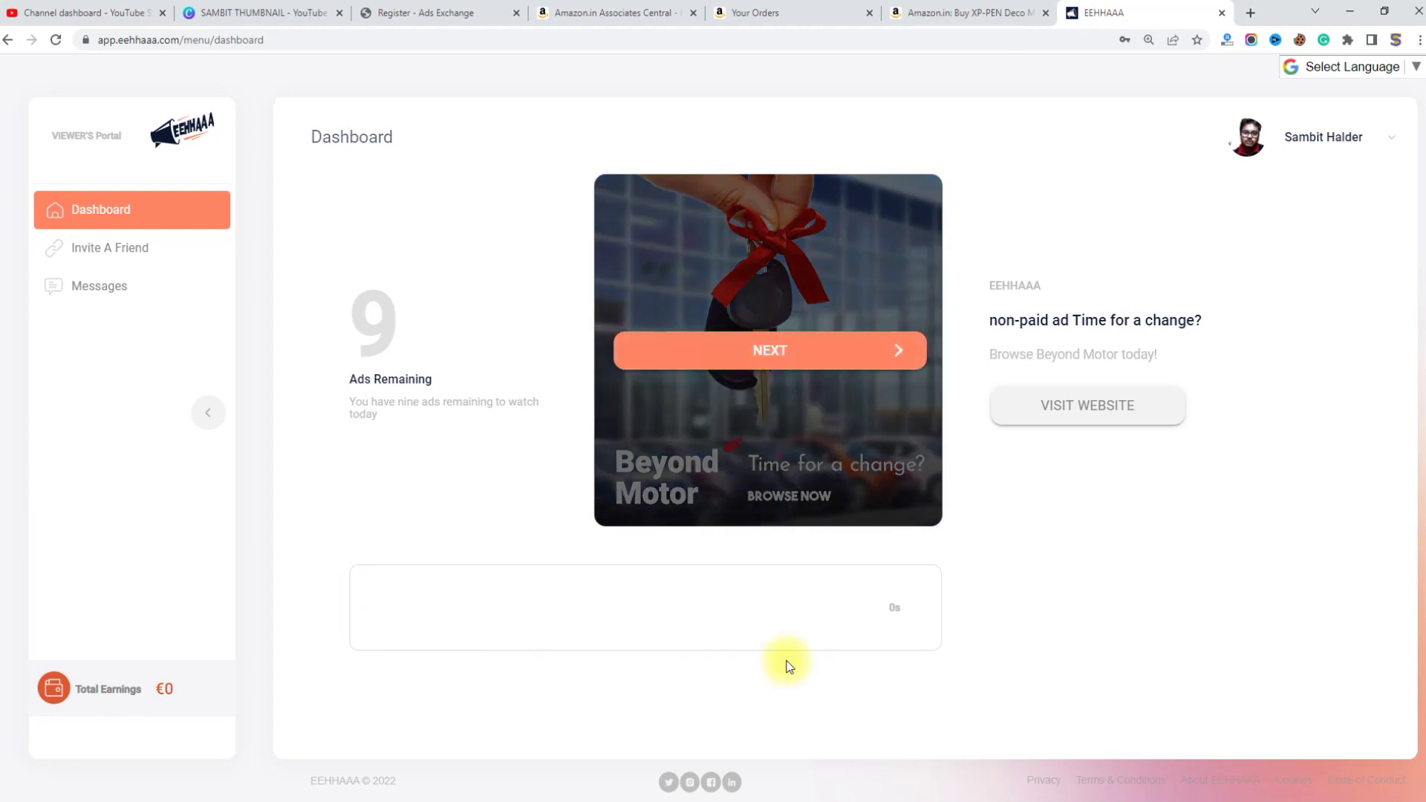
pyautogui.click(773, 350)
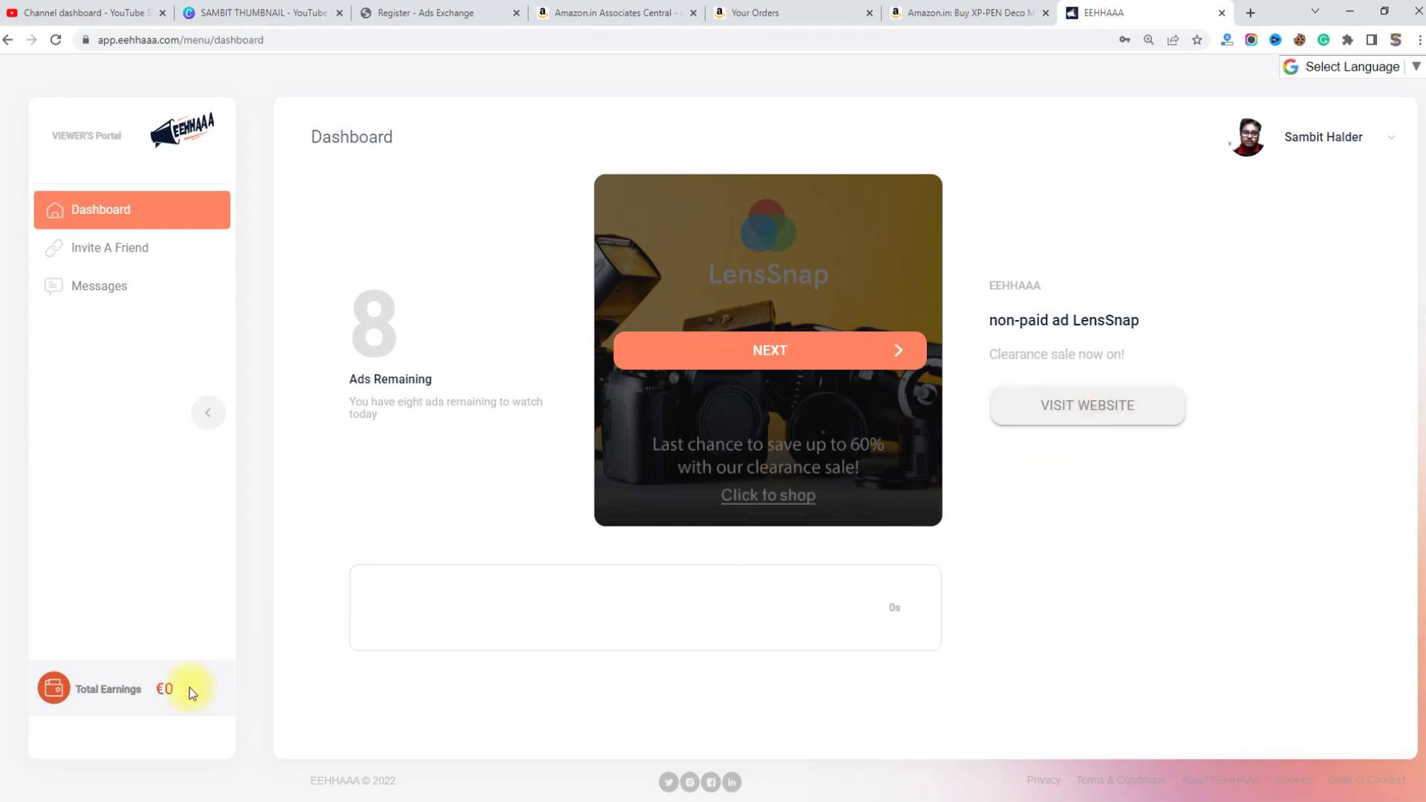
# Step: Zoom the dashboard to 150% and highlight the Total Earnings €0 value
pyautogui.hotkey('ctrl', '+')
pyautogui.hotkey('ctrl', '+')
pyautogui.hotkey('ctrl', '+')
pyautogui.hotkey('ctrl', '+')
pyautogui.hotkey('ctrl', '-')
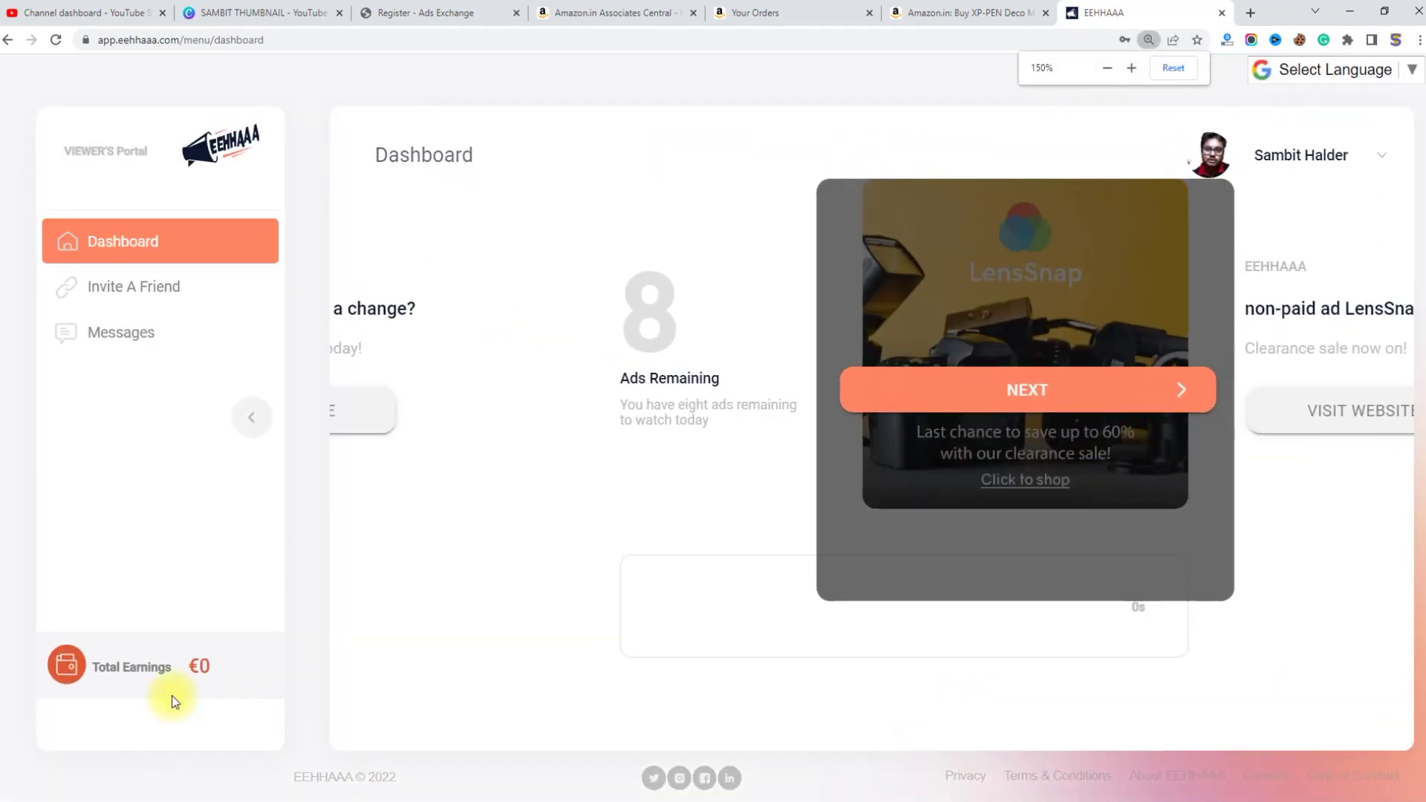
pyautogui.doubleClick(96, 666)
pyautogui.moveTo(141, 668); pyautogui.dragTo(214, 676)
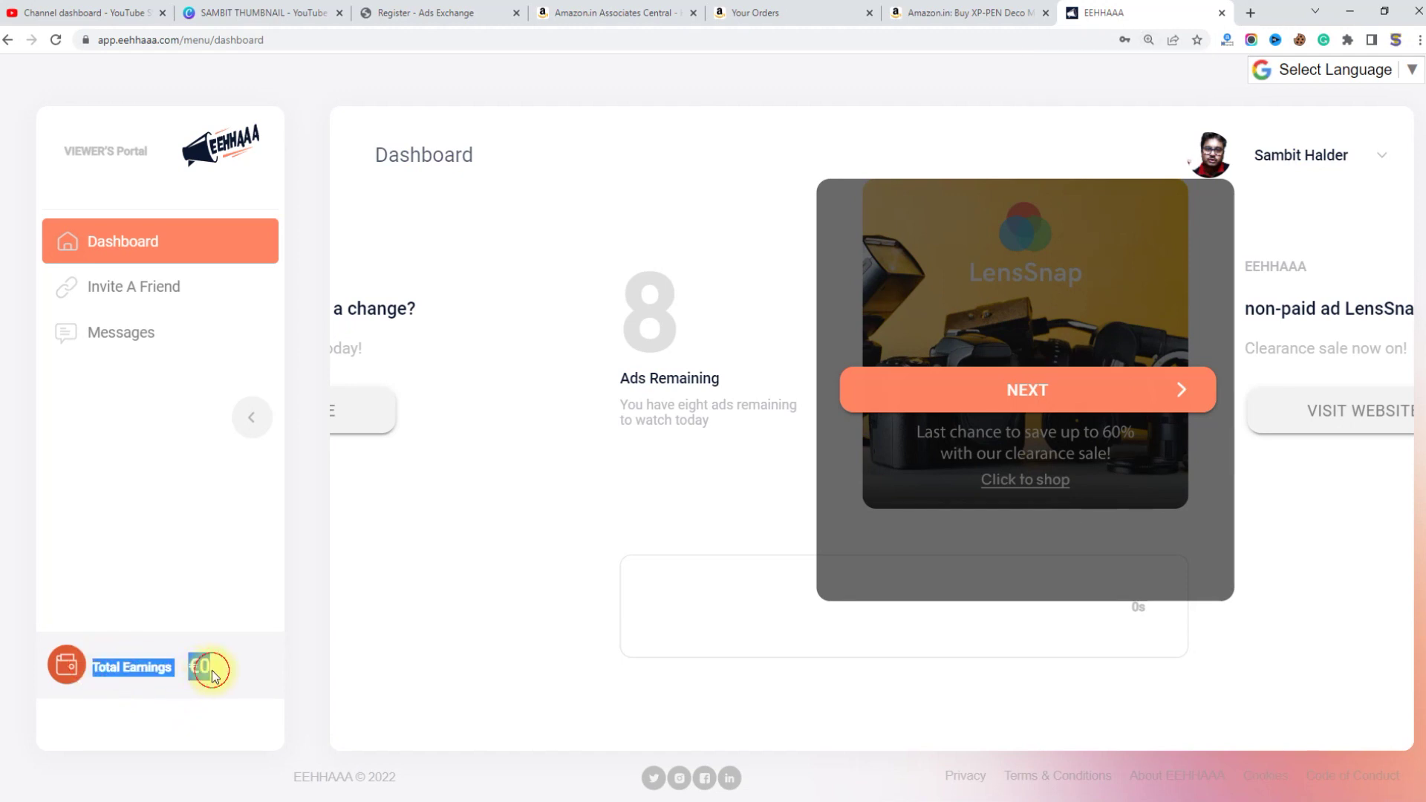
pyautogui.doubleClick(212, 672)
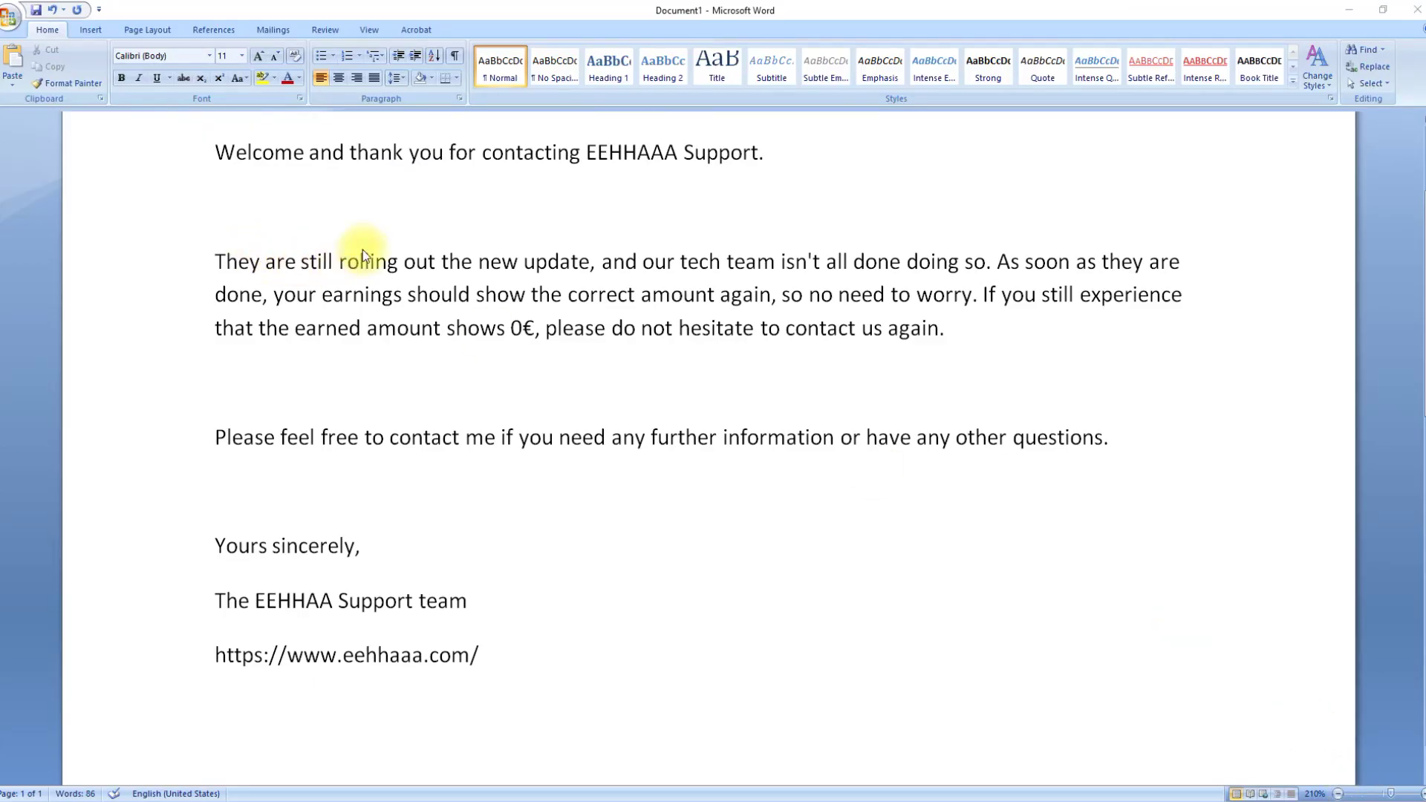
# Step: Apply the Narrow margin preset from Page Layout to the support reply letter
pyautogui.scroll(1, 363, 250)
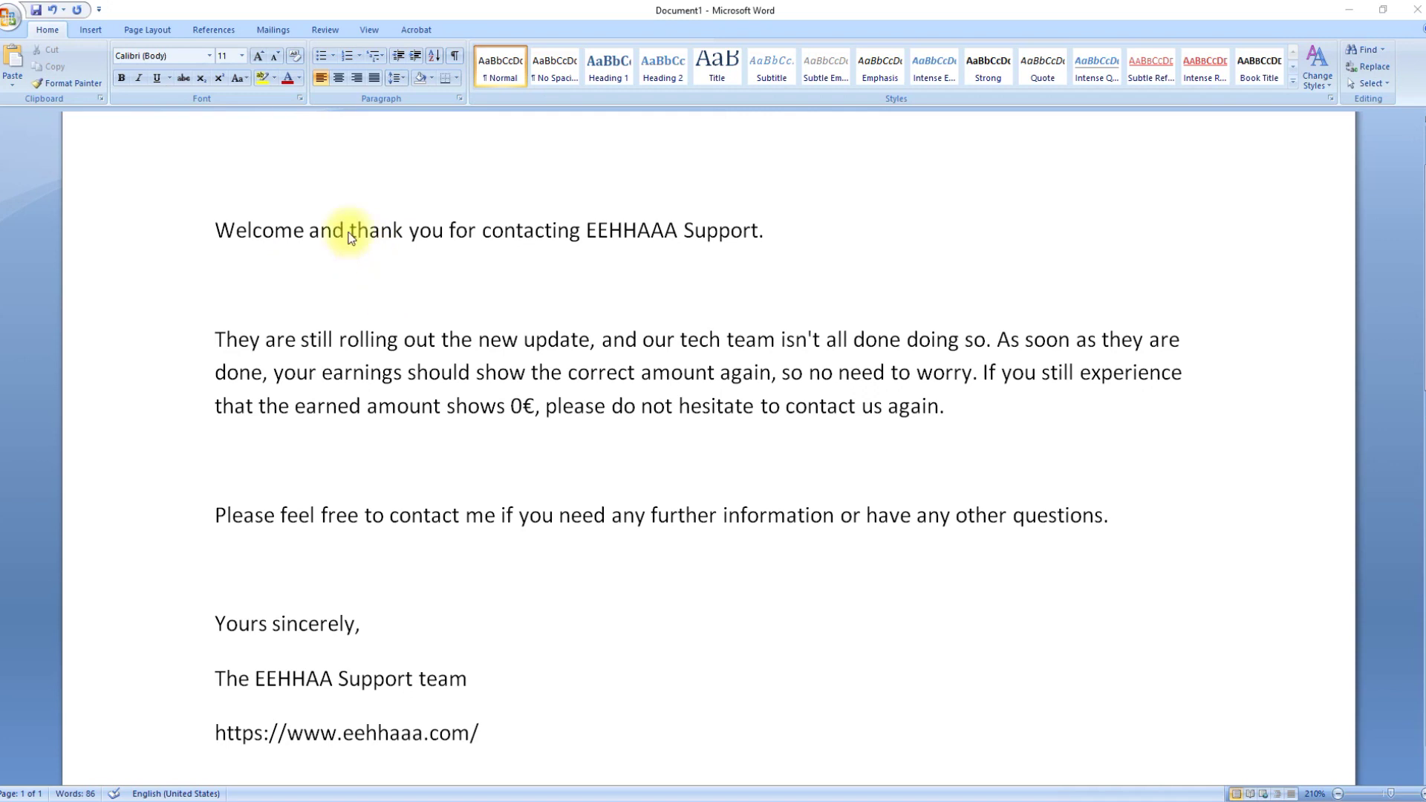
pyautogui.click(141, 29)
pyautogui.click(106, 63)
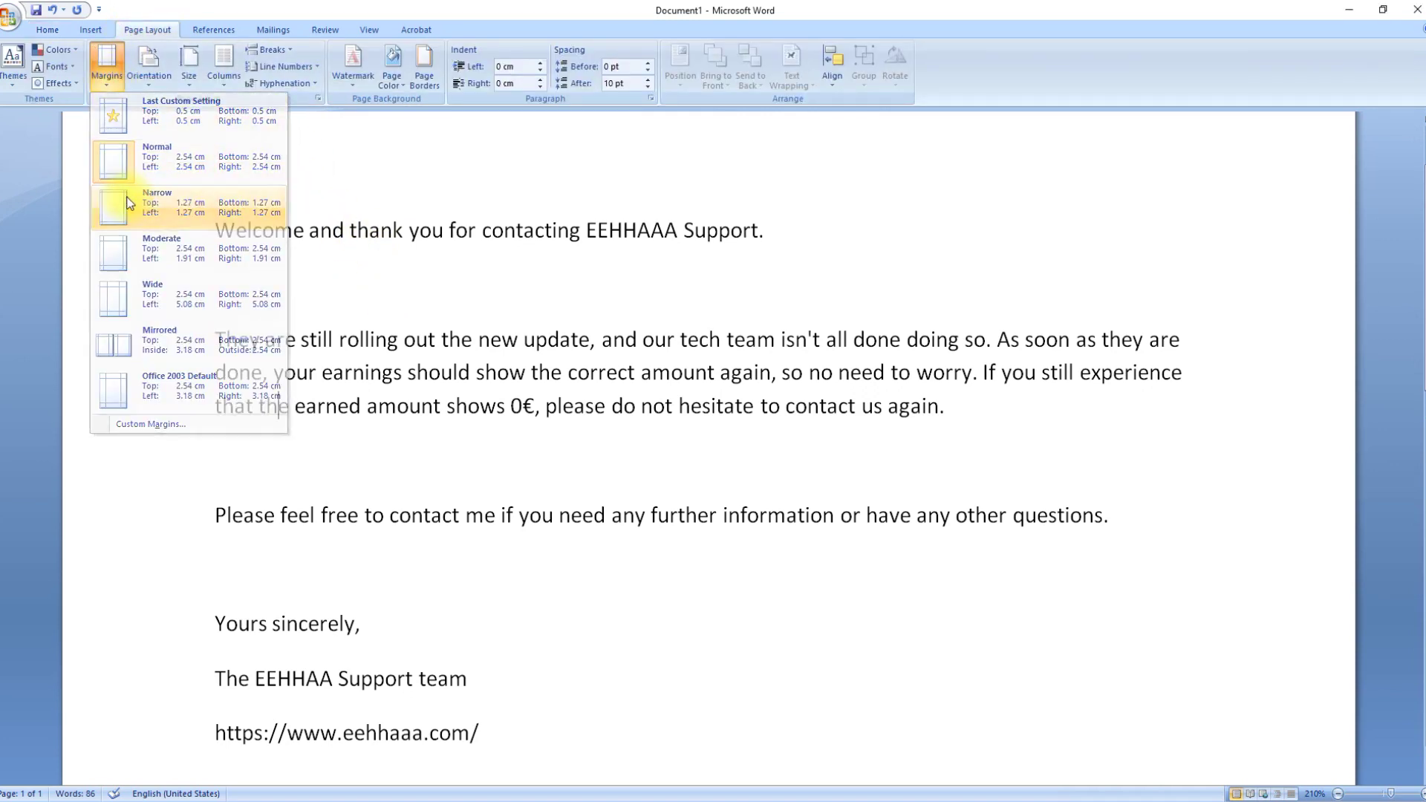
pyautogui.click(128, 202)
pyautogui.scroll(2, 274, 216)
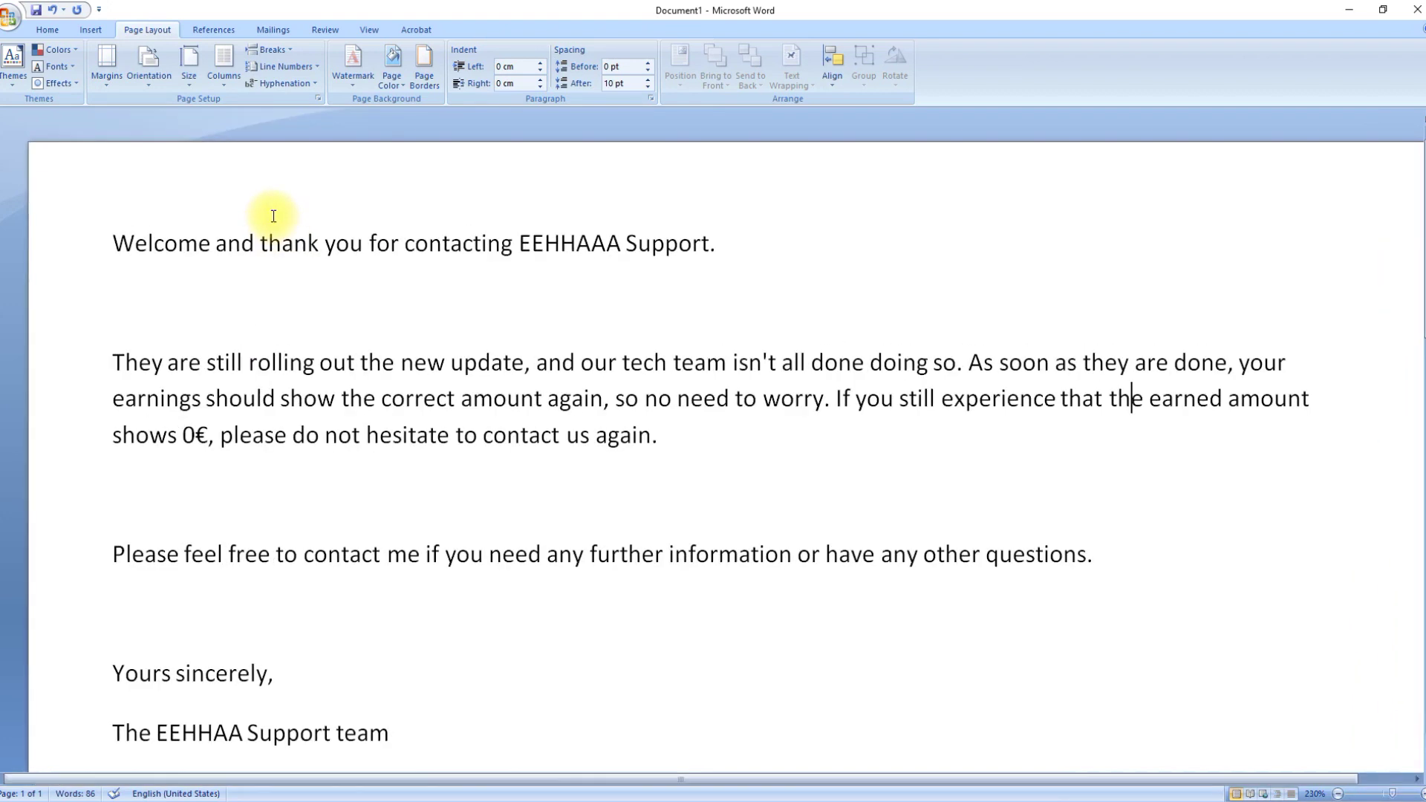
pyautogui.scroll(1, 273, 215)
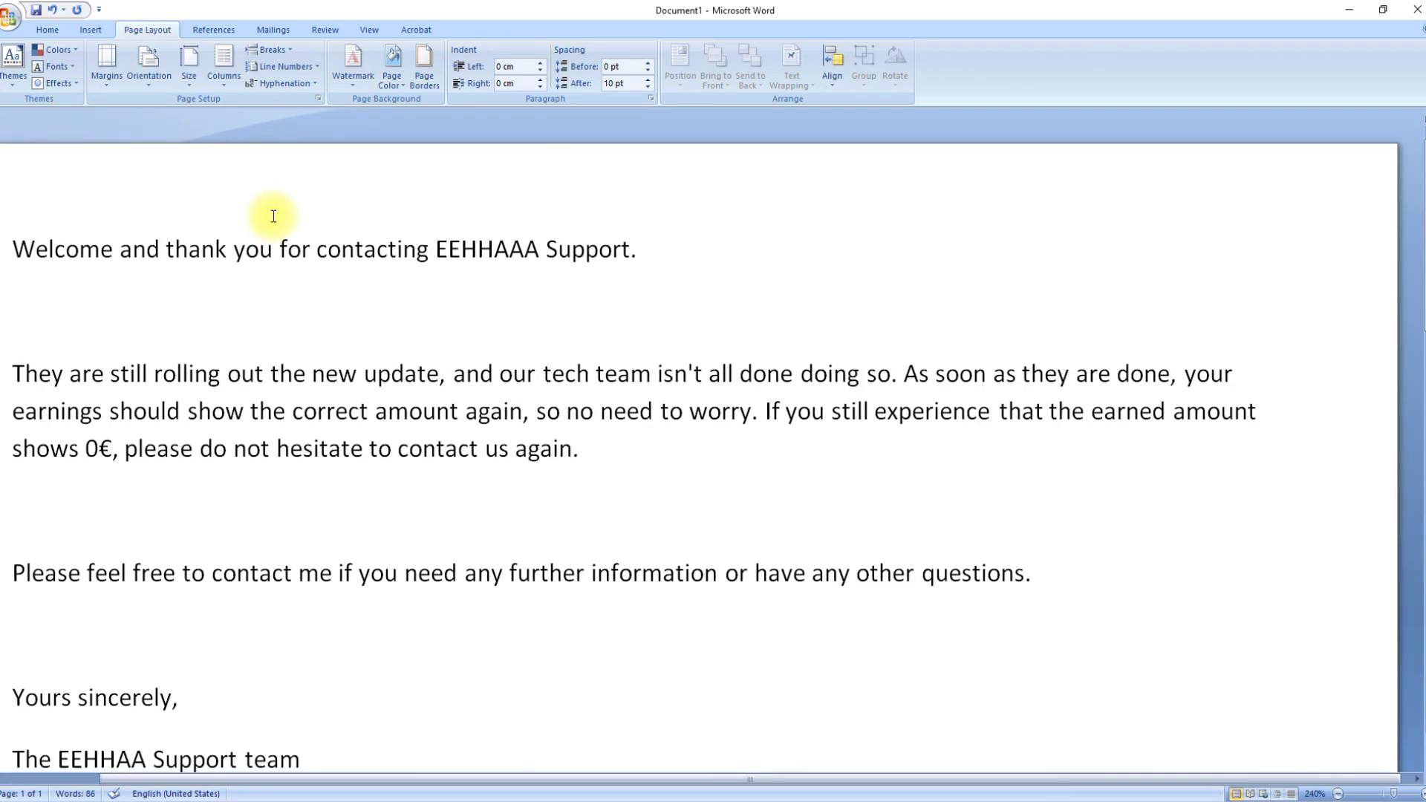
pyautogui.scroll(-1, 273, 215)
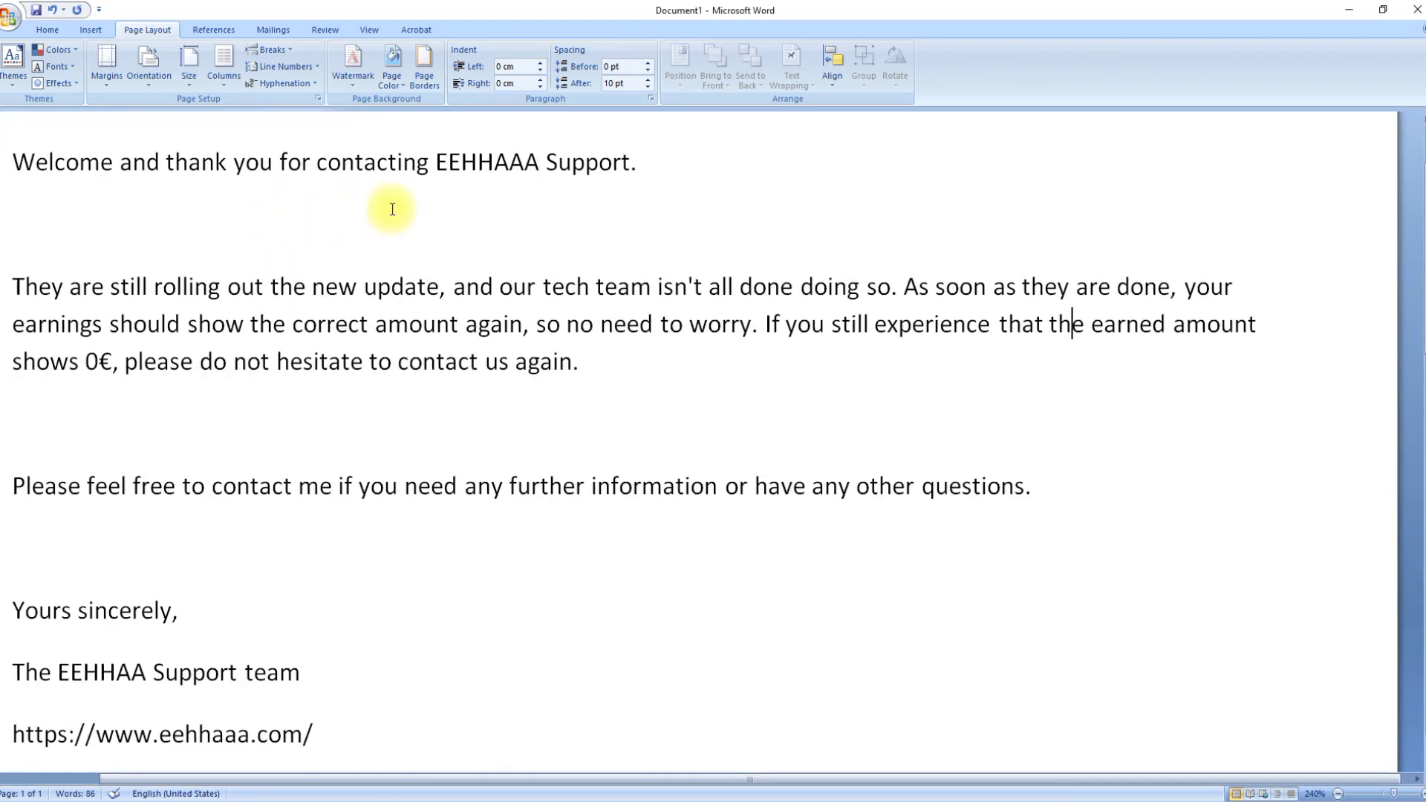
pyautogui.click(10, 285)
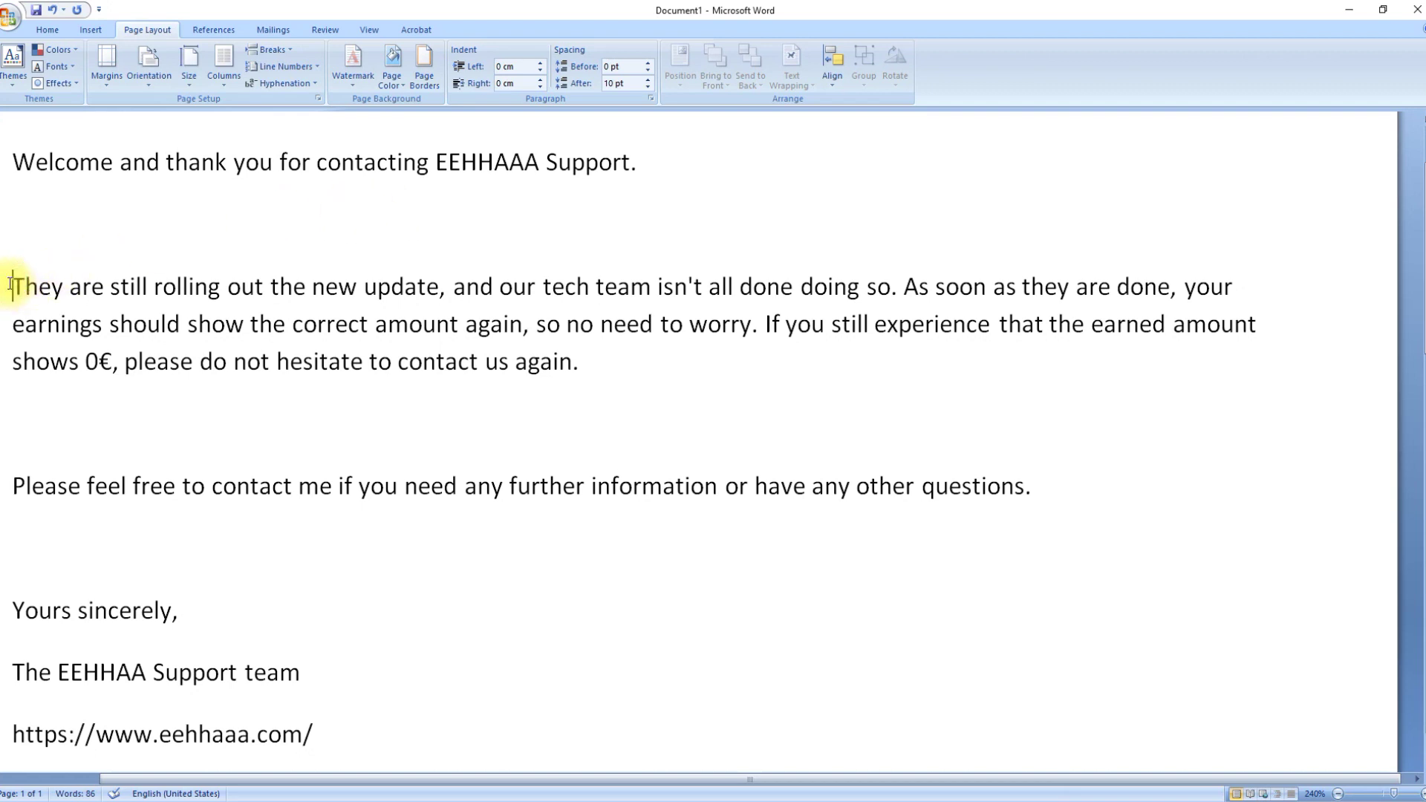
pyautogui.moveTo(10, 284); pyautogui.dragTo(893, 286)
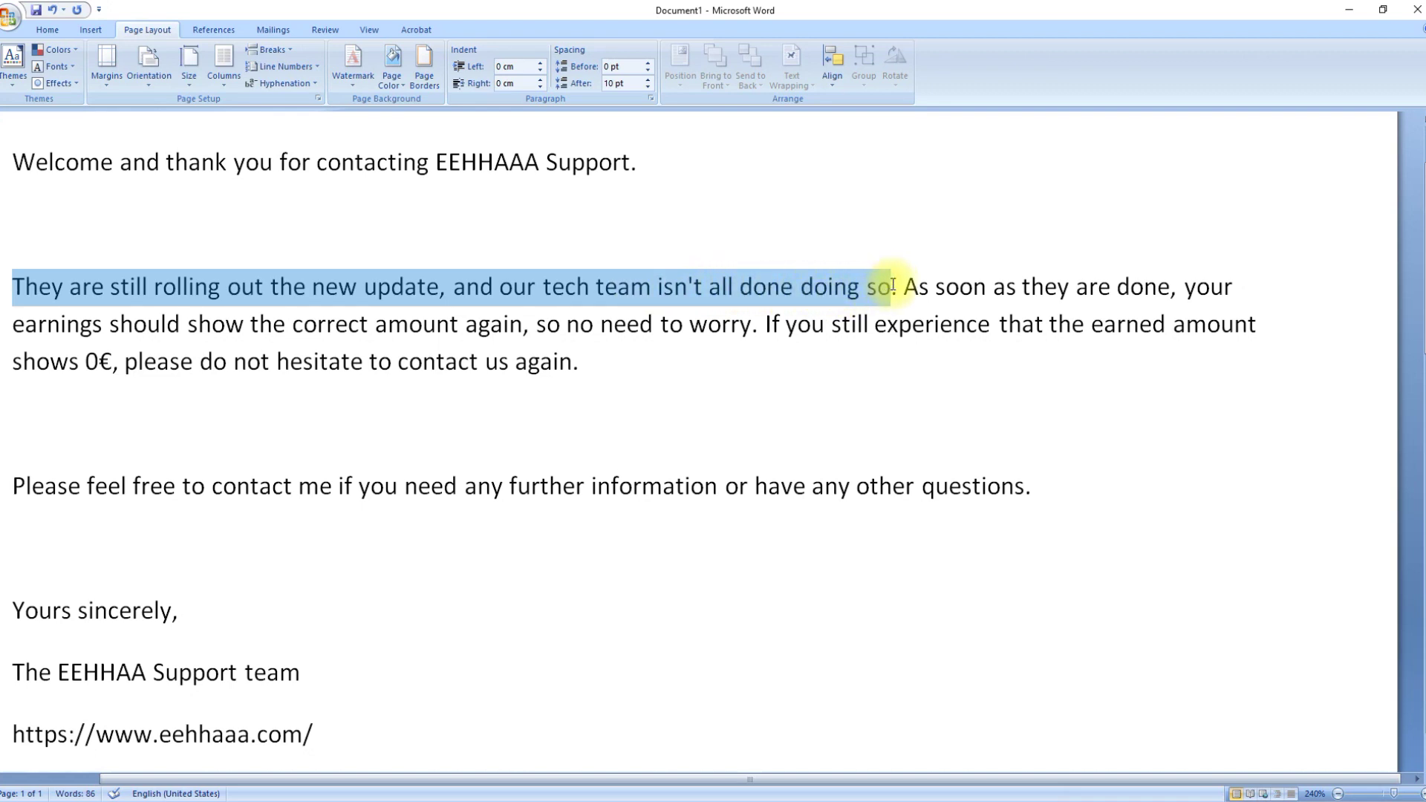
pyautogui.moveTo(893, 286); pyautogui.dragTo(899, 288)
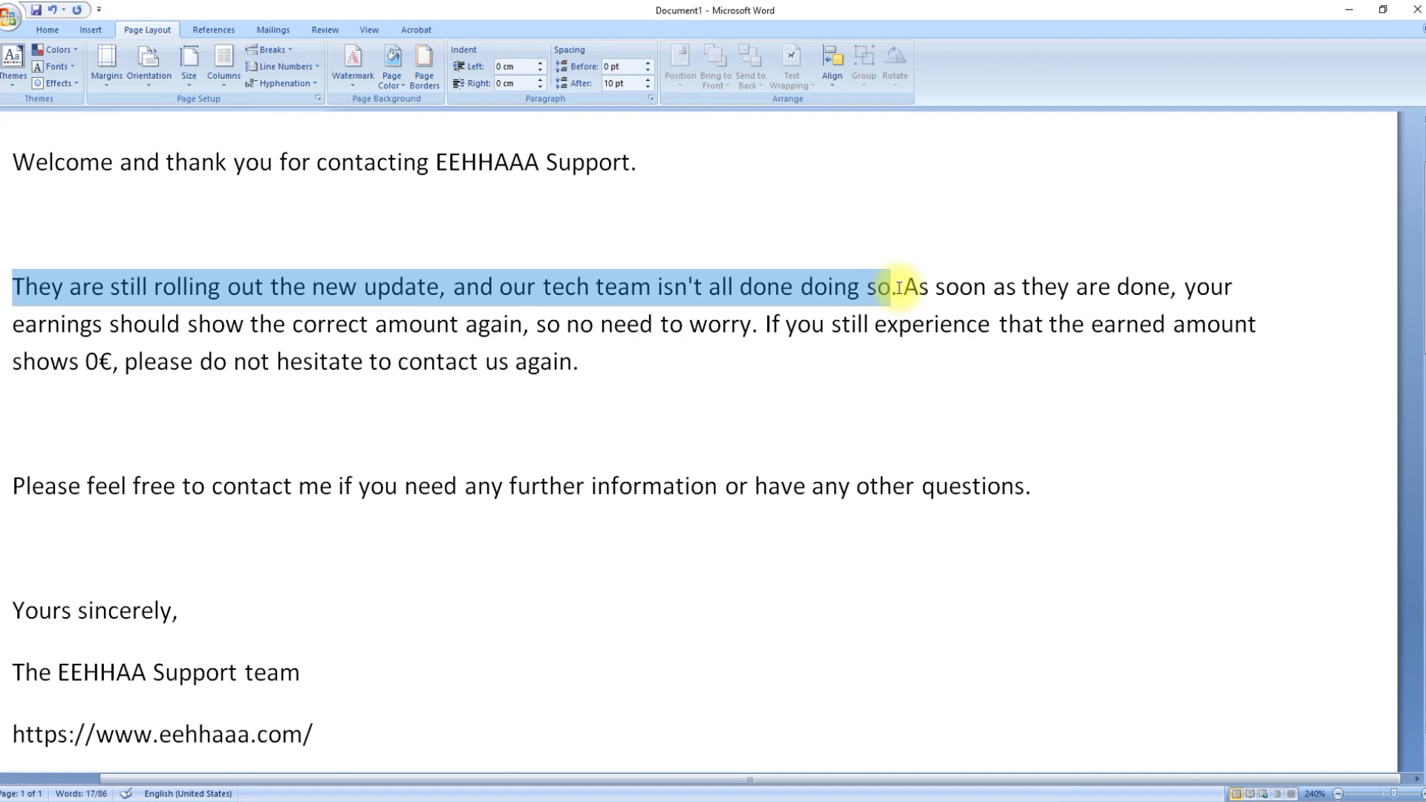
pyautogui.moveTo(893, 288); pyautogui.dragTo(1172, 293)
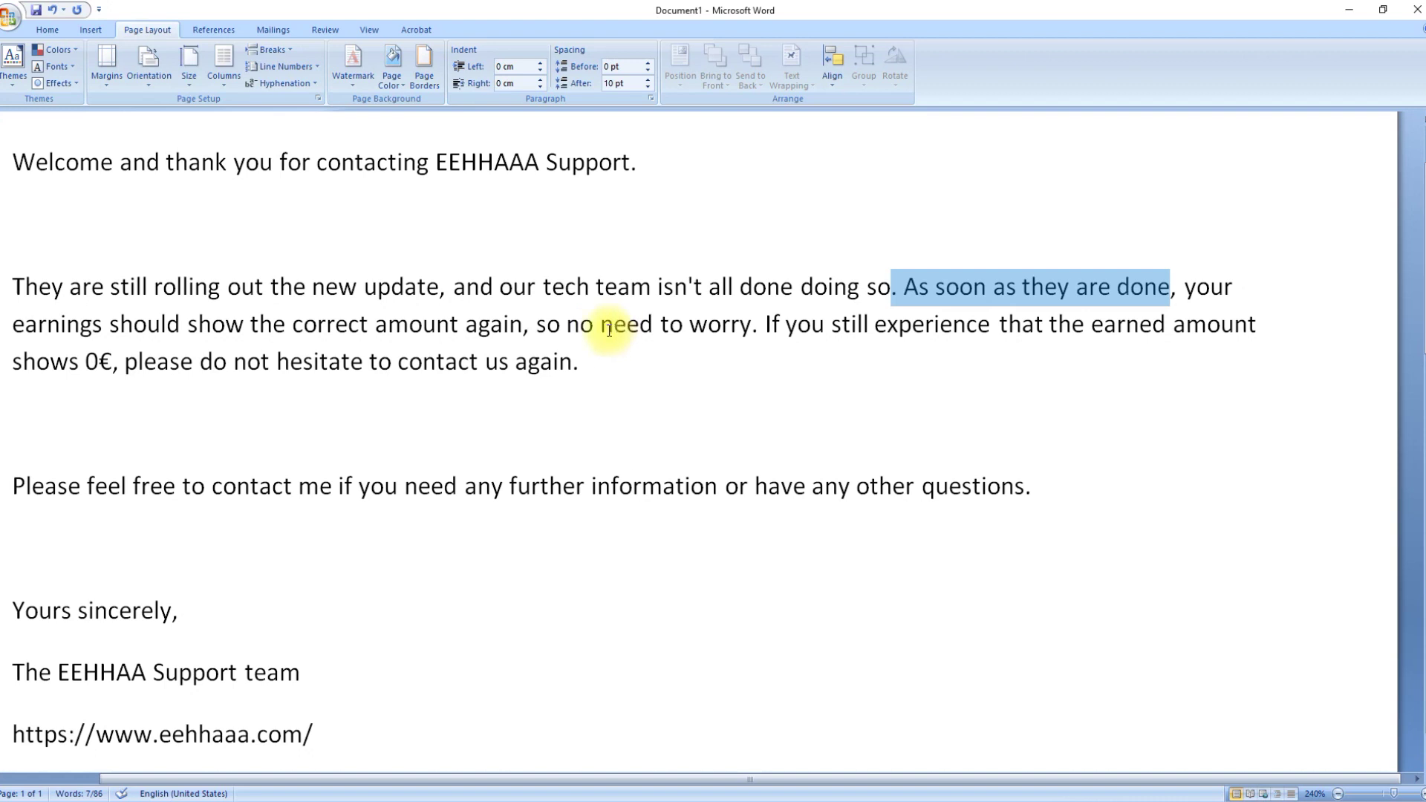
# Step: Select the 'so no need to worry' phrase, then return to the EEHHAAA dashboard in Chrome
pyautogui.moveTo(525, 328); pyautogui.dragTo(590, 360)
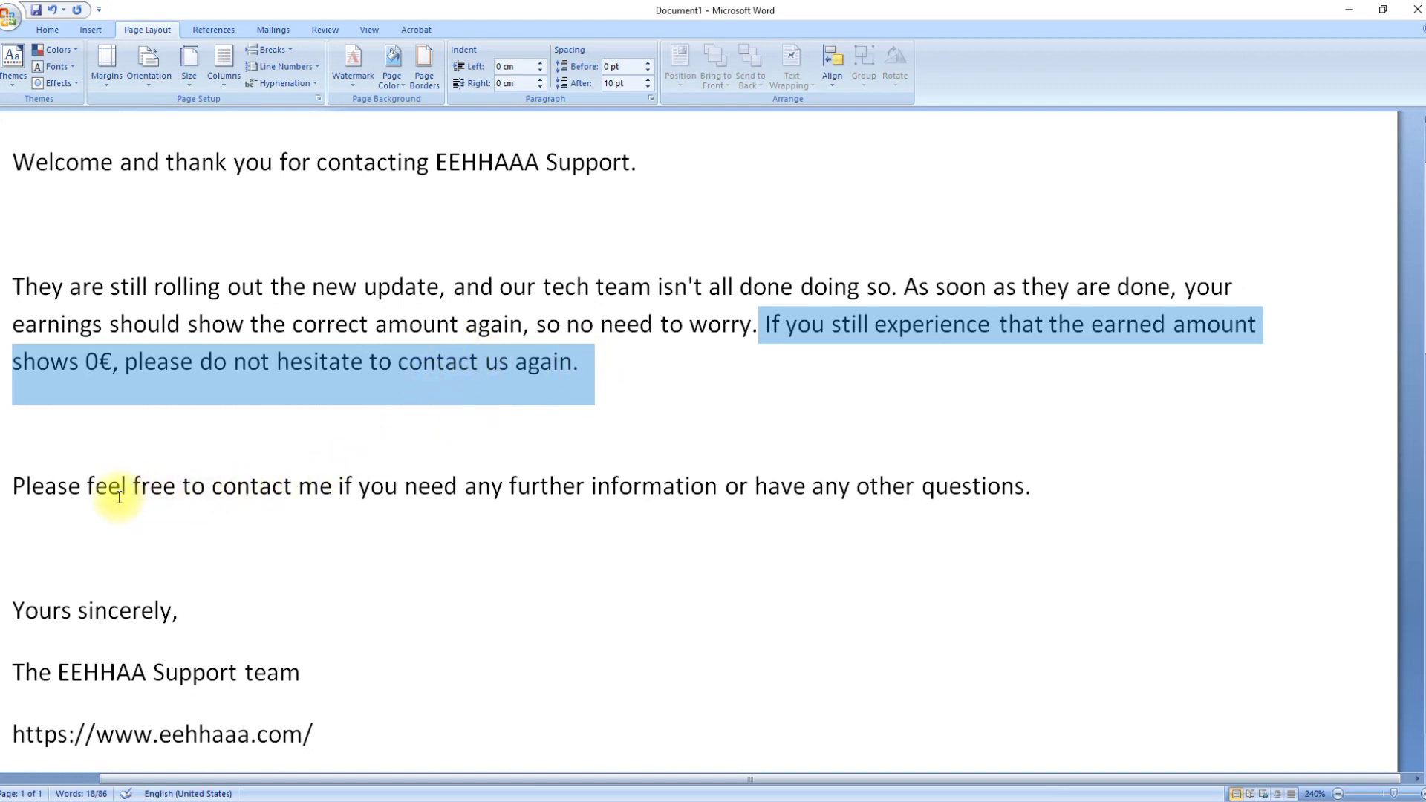
pyautogui.moveTo(425, 799)
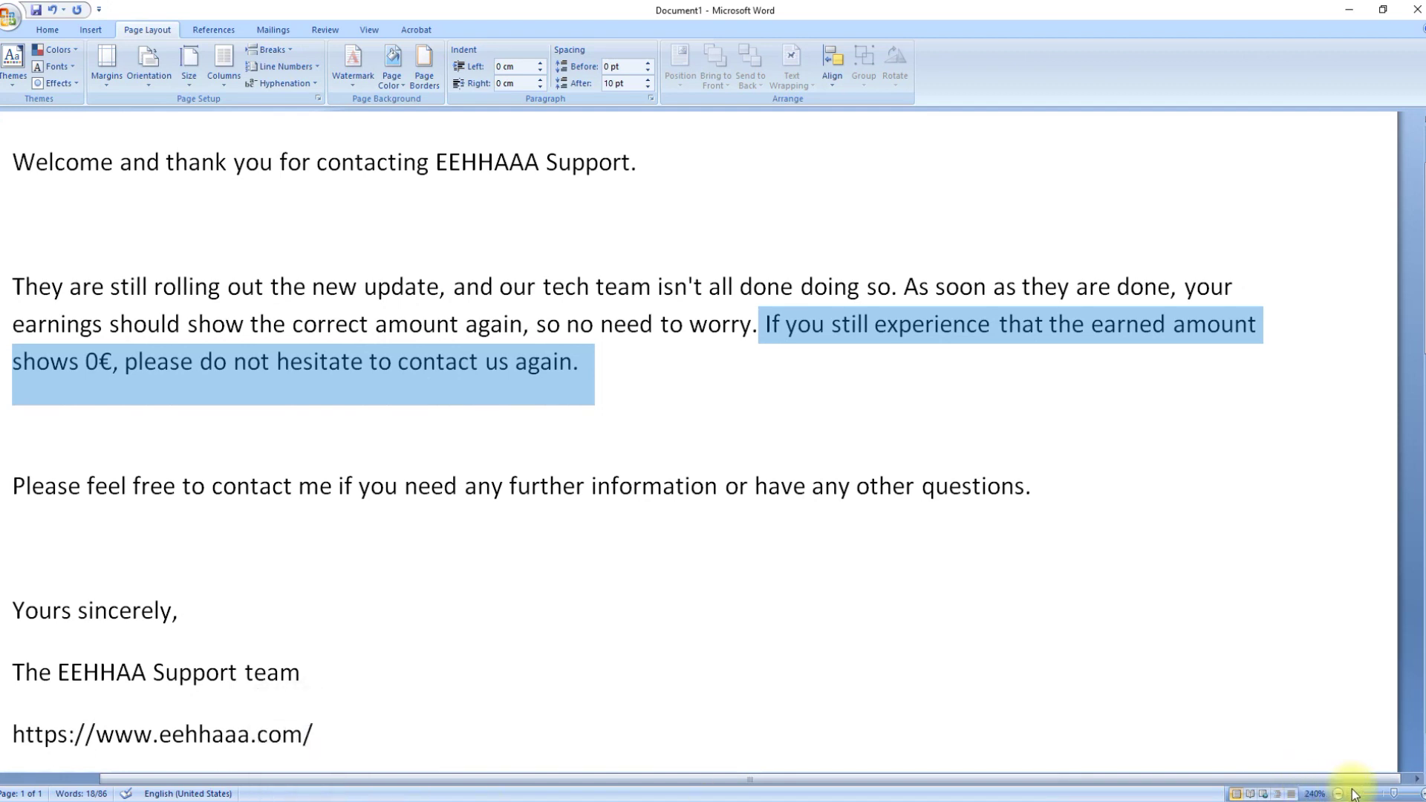
pyautogui.hotkey('alt', 'Tab')
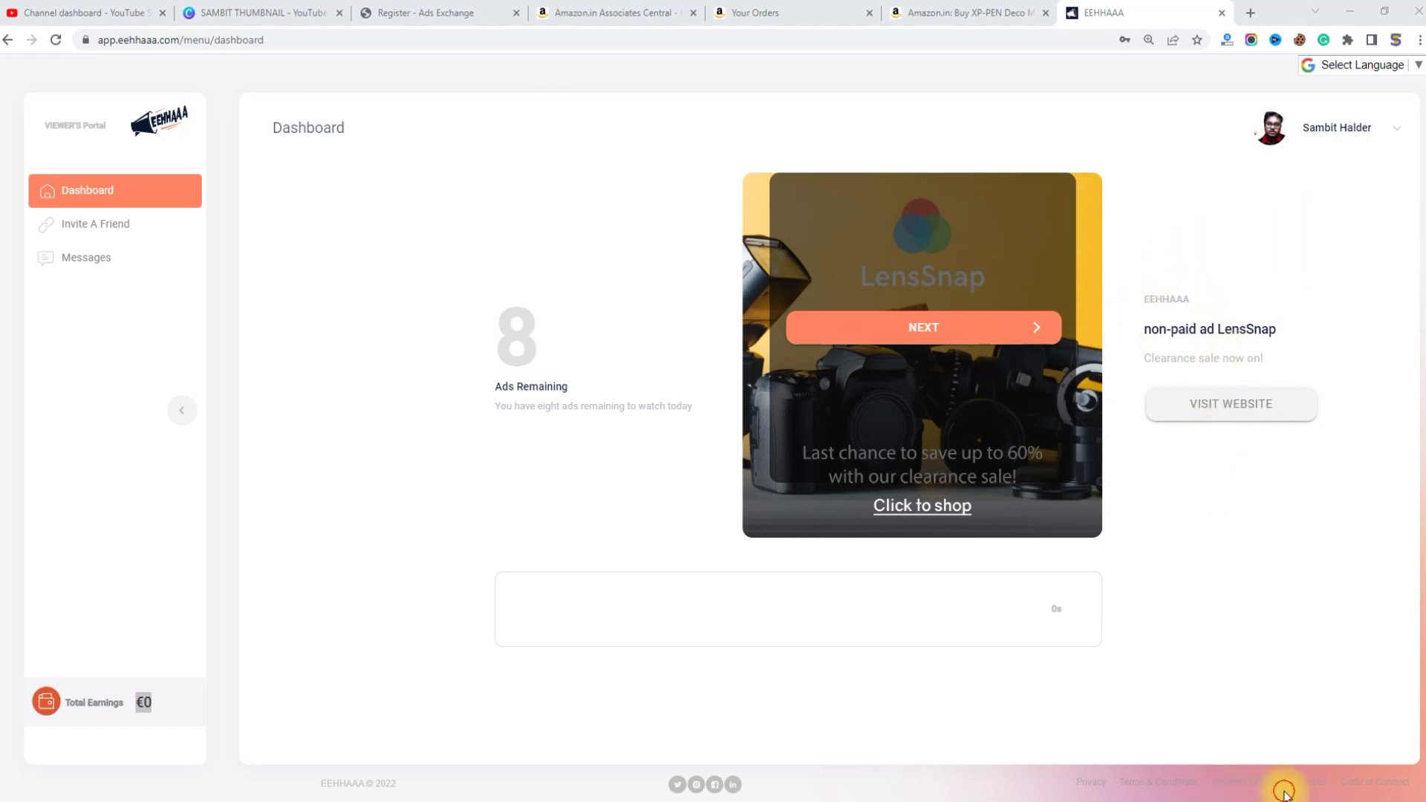
# Step: Annotate the top-right profile name, clear the drawings, and bring up the account menu
pyautogui.moveTo(1316, 96)
pyautogui.mouseDown()
pyautogui.moveTo(1261, 96)
pyautogui.moveTo(1278, 186)
pyautogui.moveTo(1404, 127)
pyautogui.moveTo(1283, 91)
pyautogui.mouseUp()
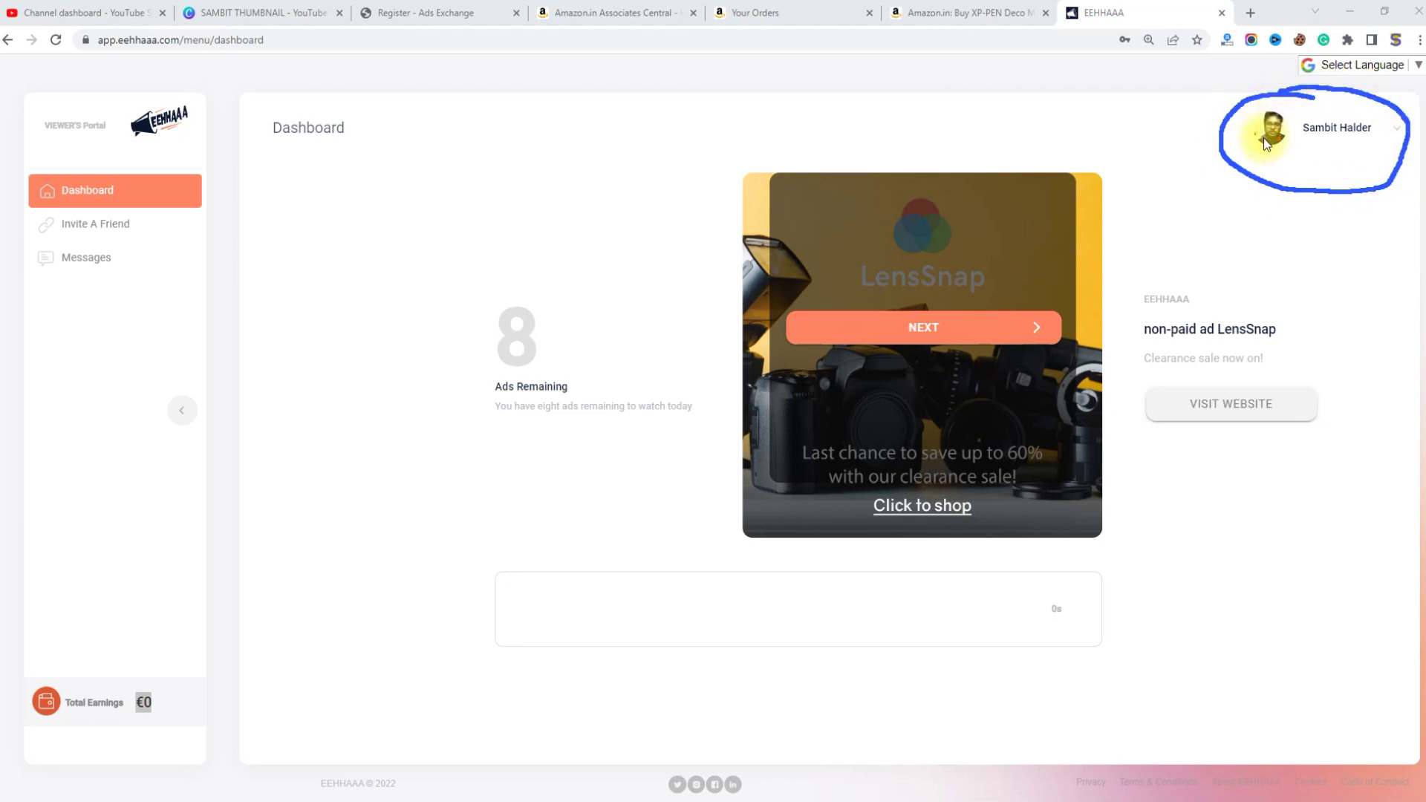
pyautogui.moveTo(1296, 146); pyautogui.dragTo(1376, 145)
pyautogui.moveTo(1364, 401)
pyautogui.mouseDown()
pyautogui.moveTo(1398, 145)
pyautogui.moveTo(1367, 199)
pyautogui.mouseUp()
pyautogui.moveTo(1397, 145); pyautogui.dragTo(1419, 226)
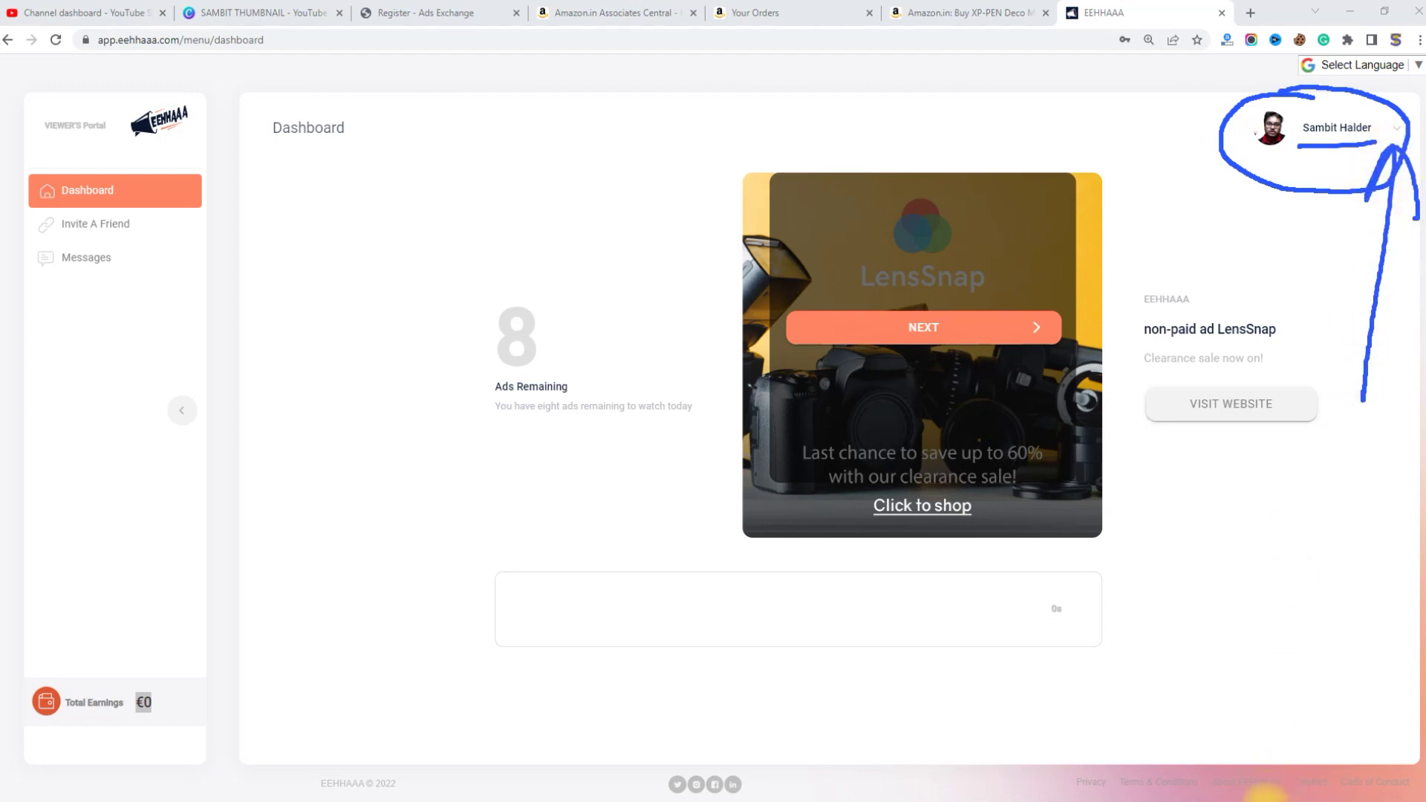
pyautogui.press('e')
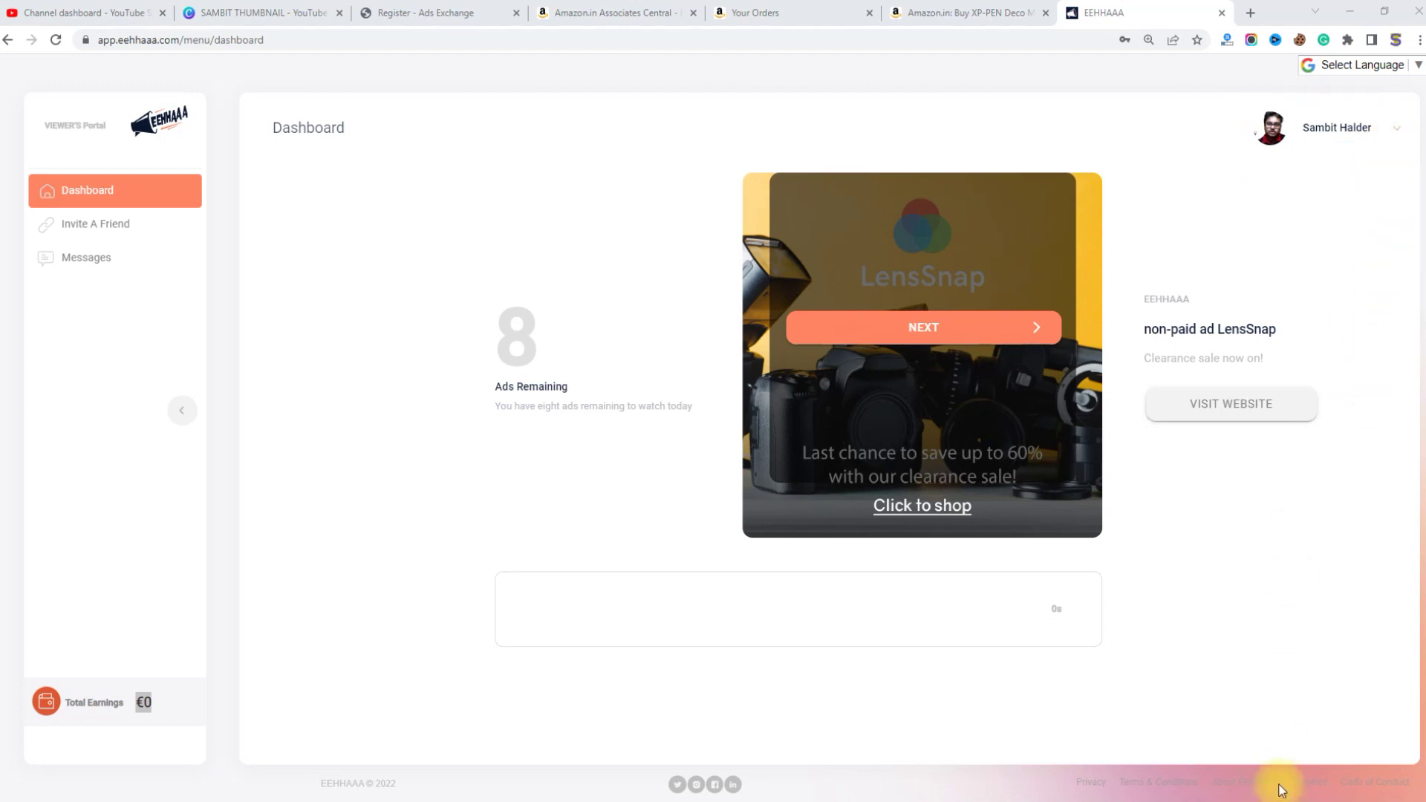
pyautogui.moveTo(1385, 148)
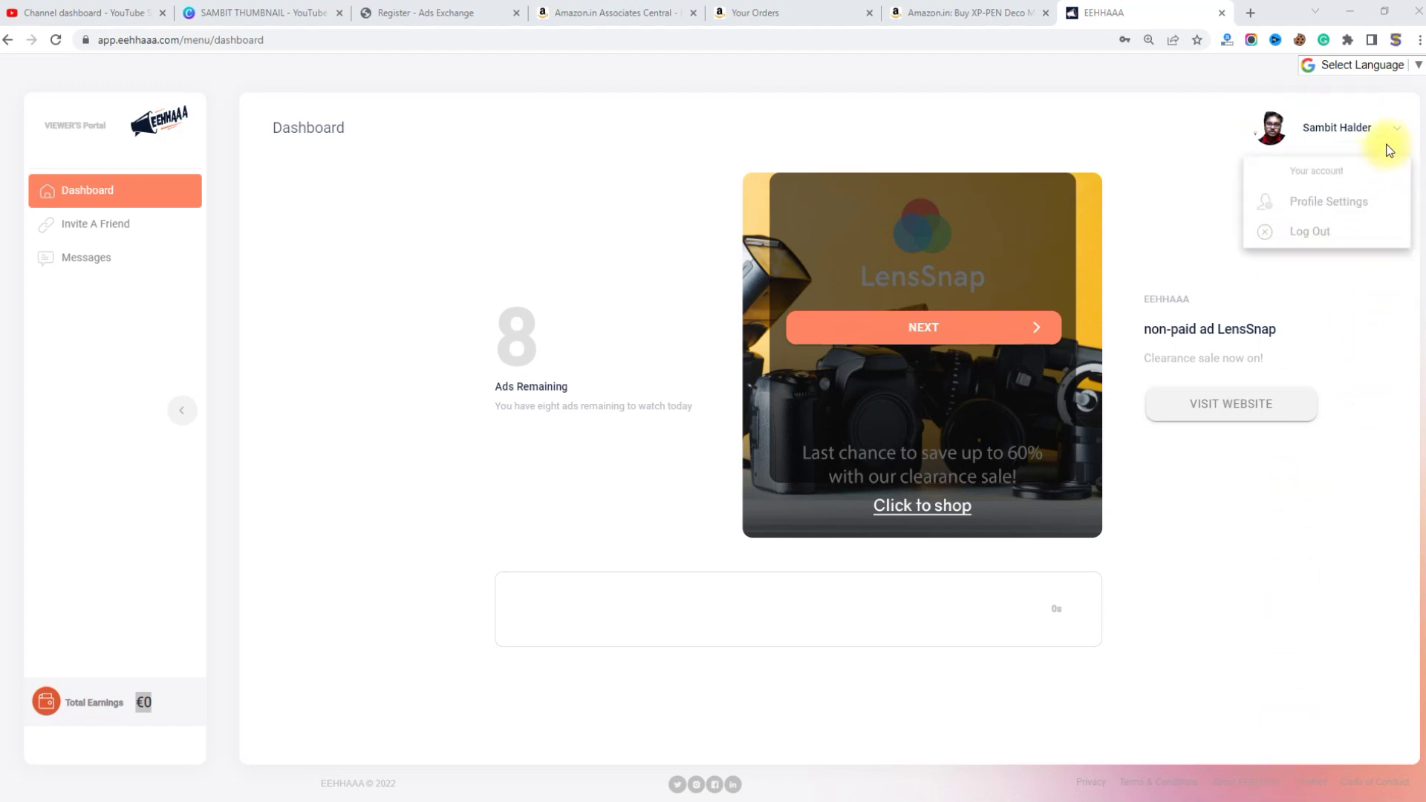
# Step: Go to Profile Settings, zoom the page in, and expand Personal Details
pyautogui.click(1333, 210)
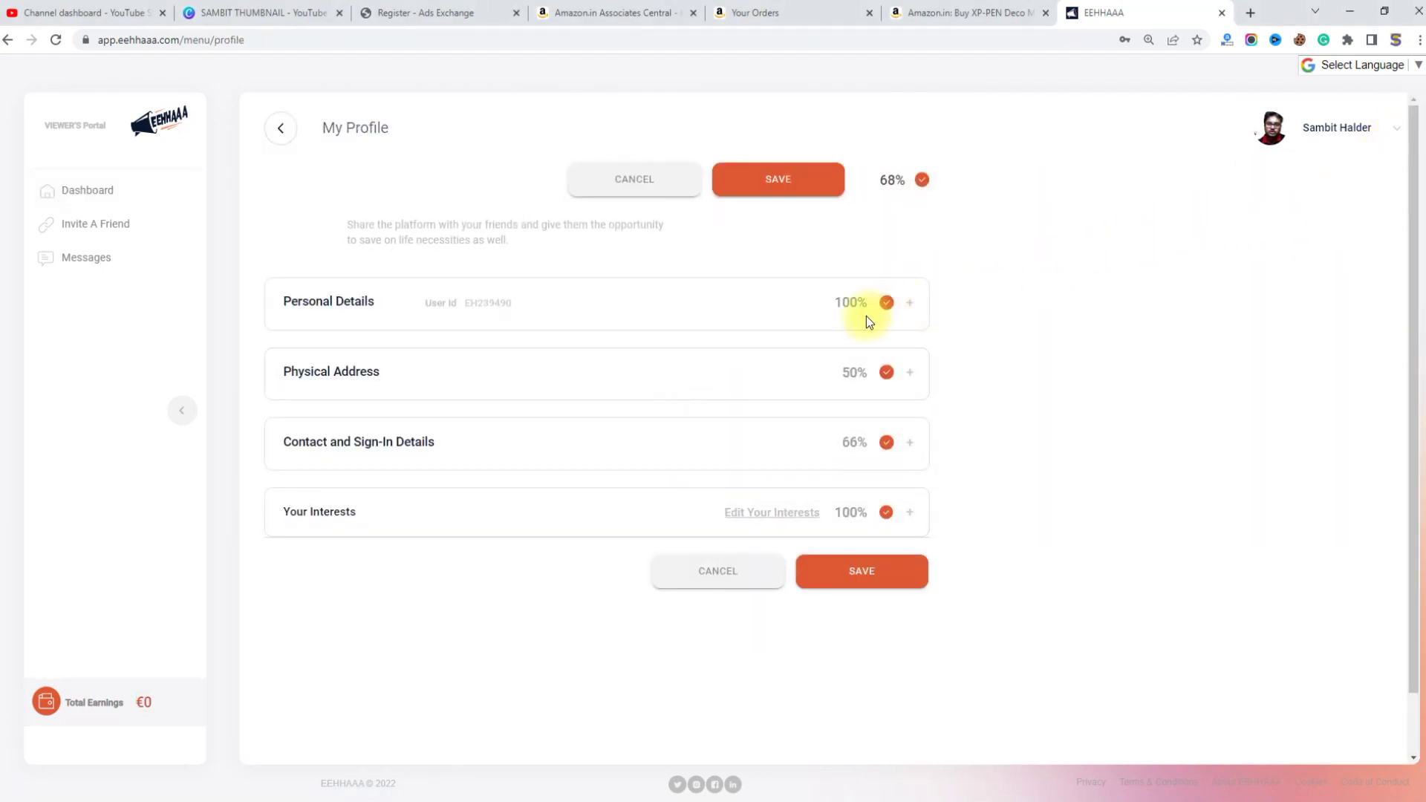
pyautogui.hotkey('ctrl', '+')
pyautogui.hotkey('ctrl', '+')
pyautogui.hotkey('ctrl', '+')
pyautogui.hotkey('ctrl', '+')
pyautogui.hotkey('ctrl', '-')
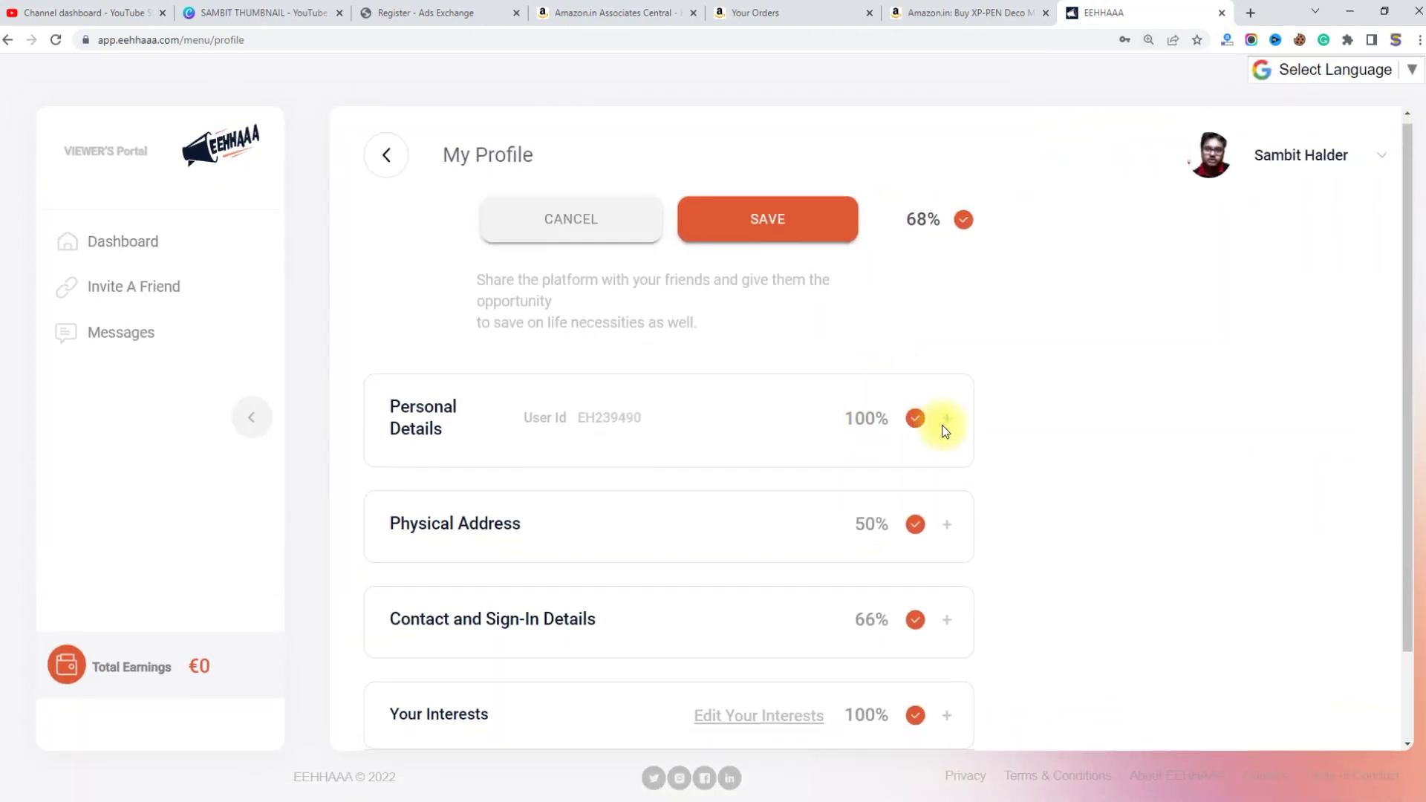
pyautogui.scroll(-1, 942, 425)
pyautogui.hotkey('ctrl', '+')
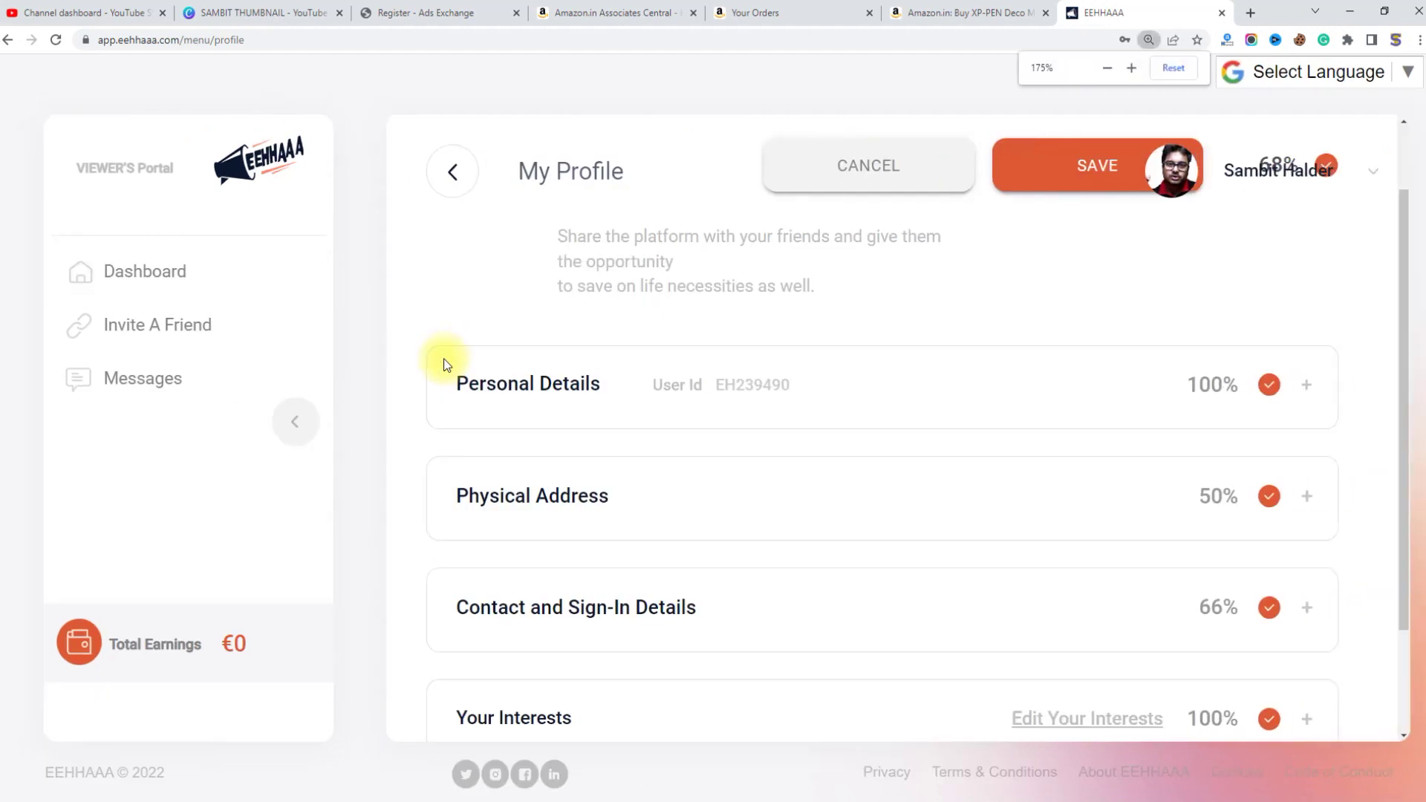
pyautogui.moveTo(719, 385); pyautogui.dragTo(781, 386)
pyautogui.scroll(-2, 821, 387)
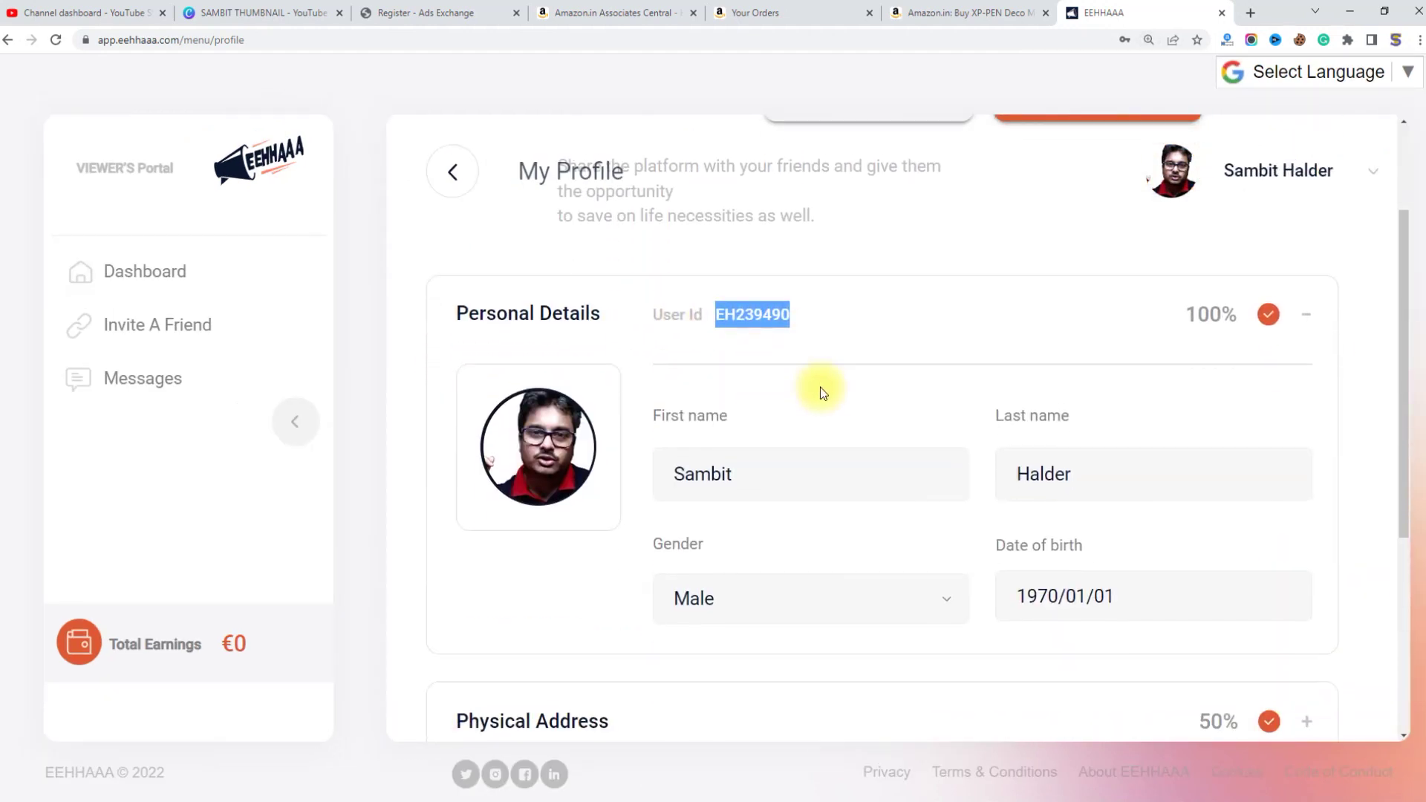
# Step: Inspect the date of birth value and its calendar, then close it unchanged
pyautogui.moveTo(1161, 497); pyautogui.dragTo(1010, 510)
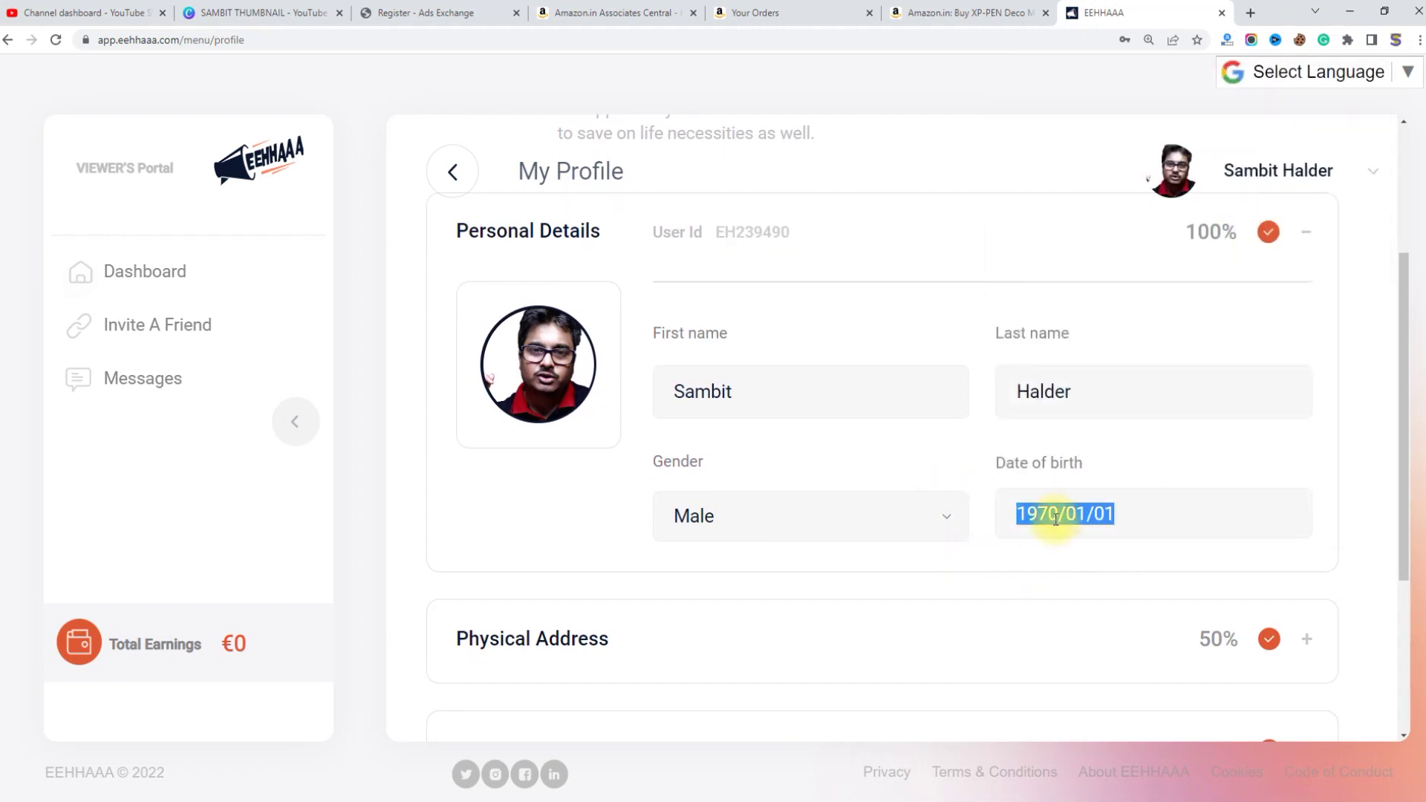
pyautogui.click(1052, 519)
pyautogui.click(1120, 511)
pyautogui.click(1060, 564)
pyautogui.click(1306, 239)
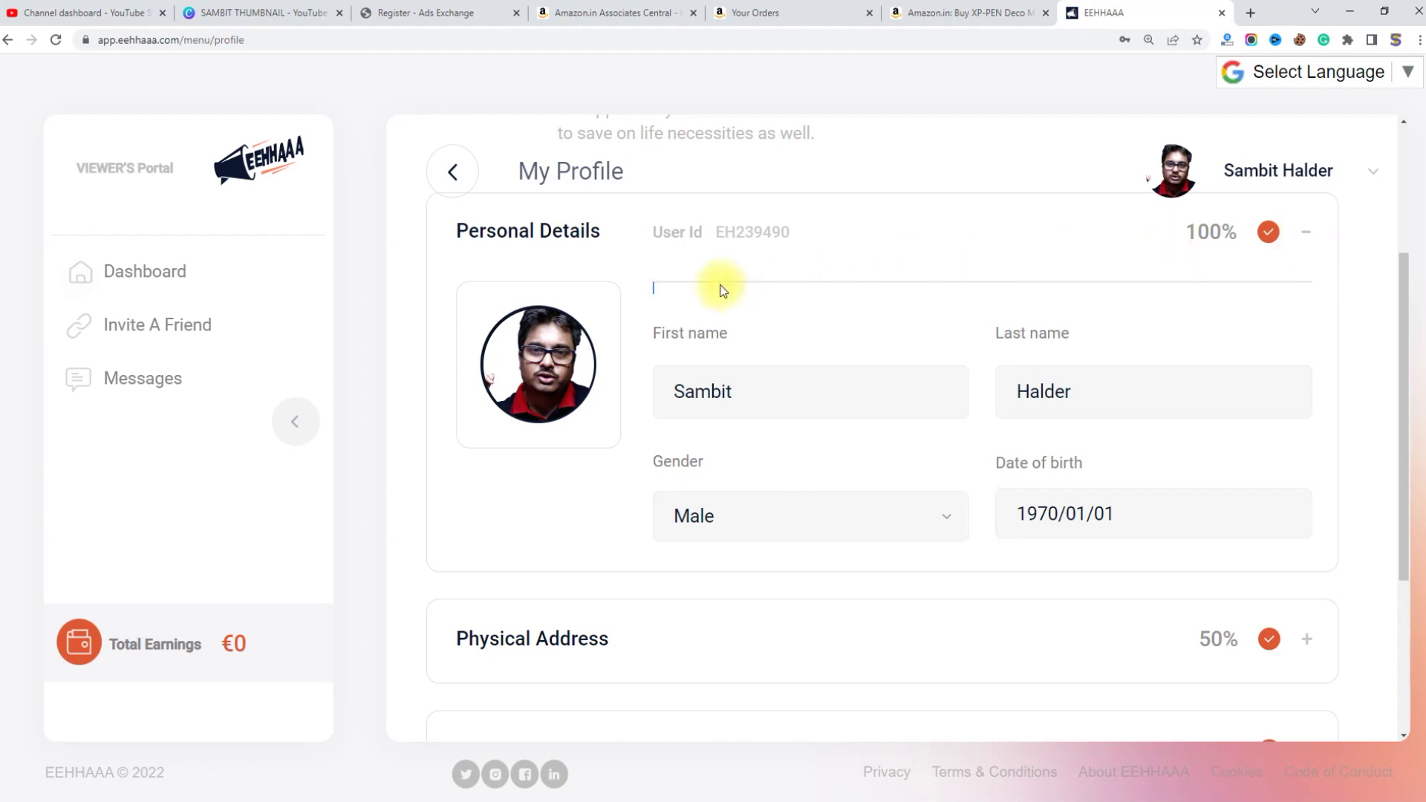
# Step: Clear and retype the last name in Personal Details
pyautogui.click(726, 388)
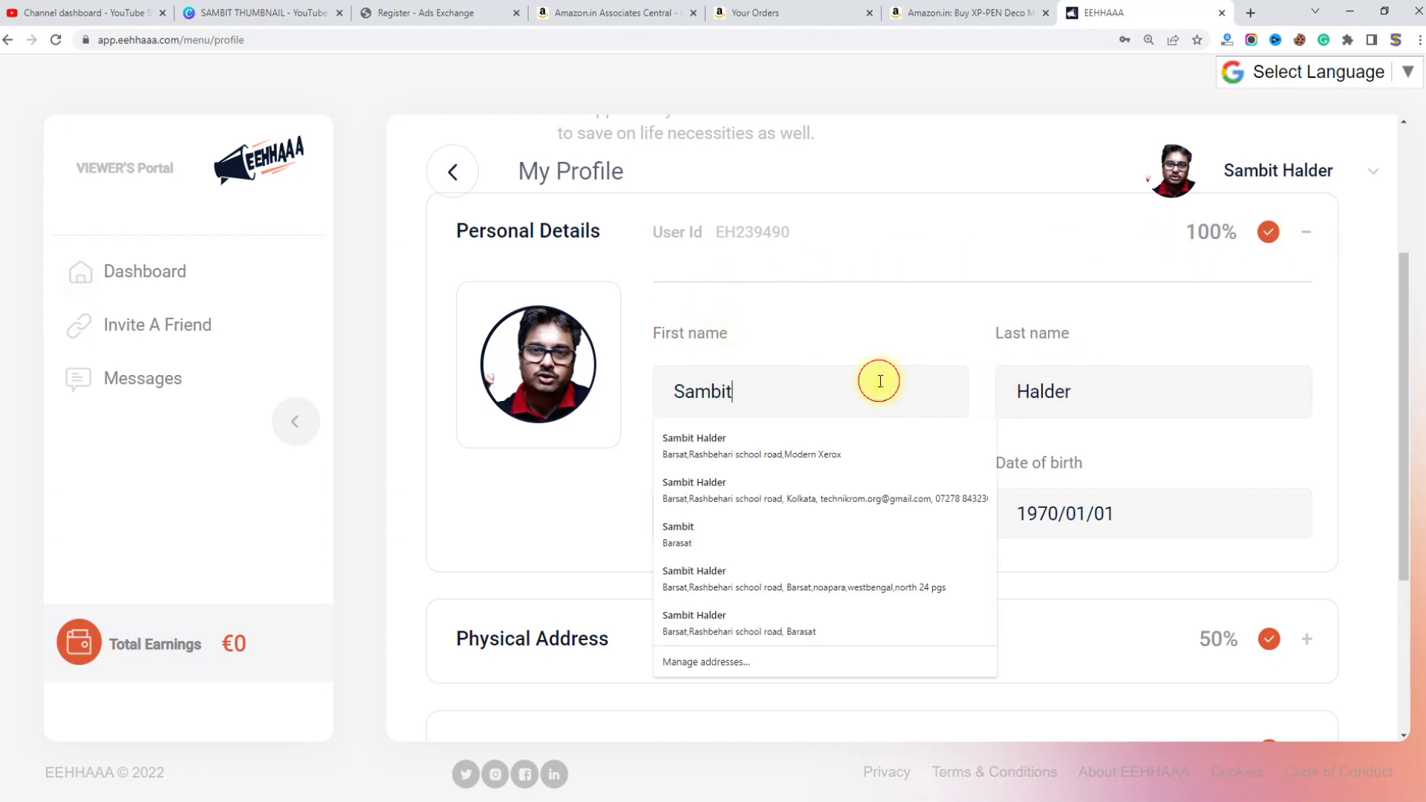
pyautogui.click(1120, 394)
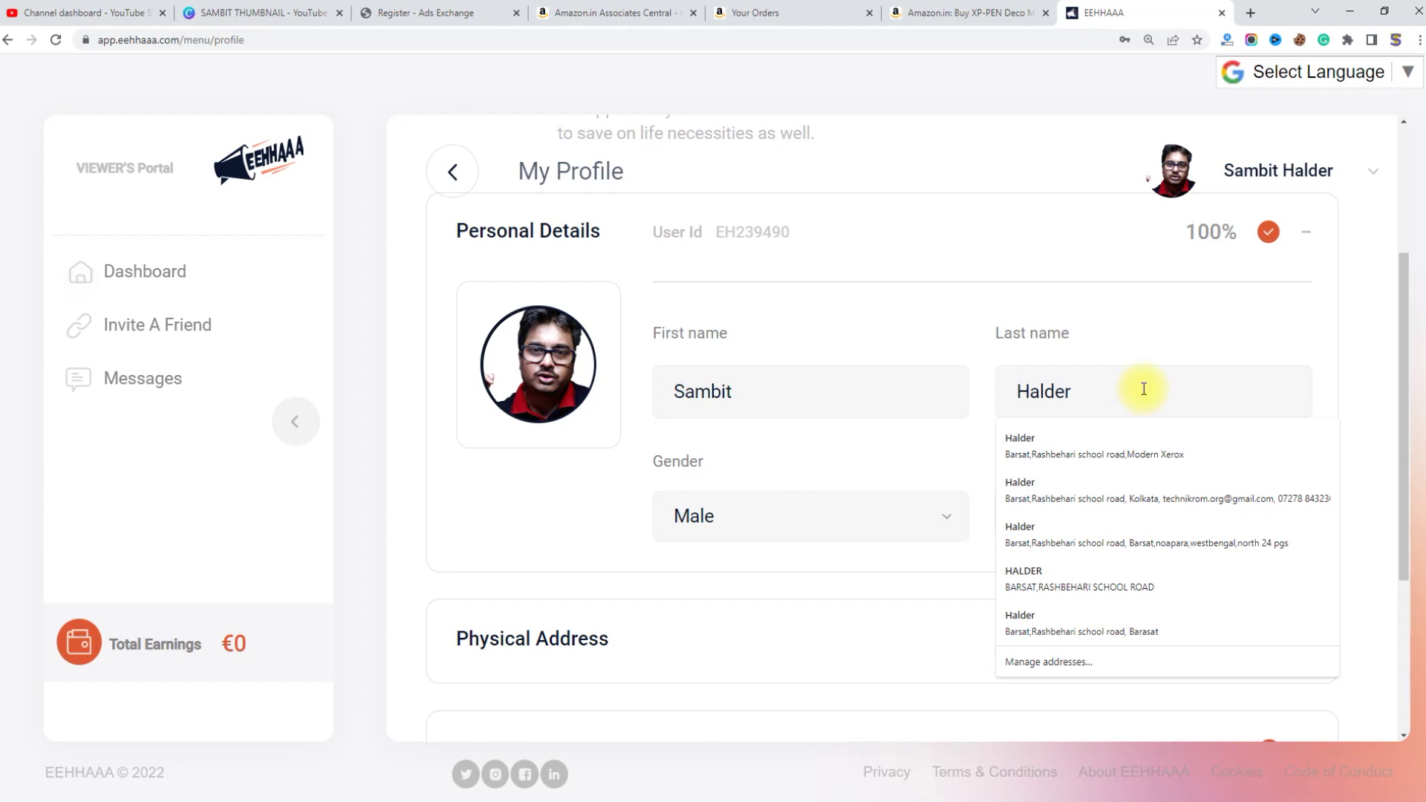
pyautogui.hotkey('ctrl', 'a')
pyautogui.press('BackSpace')
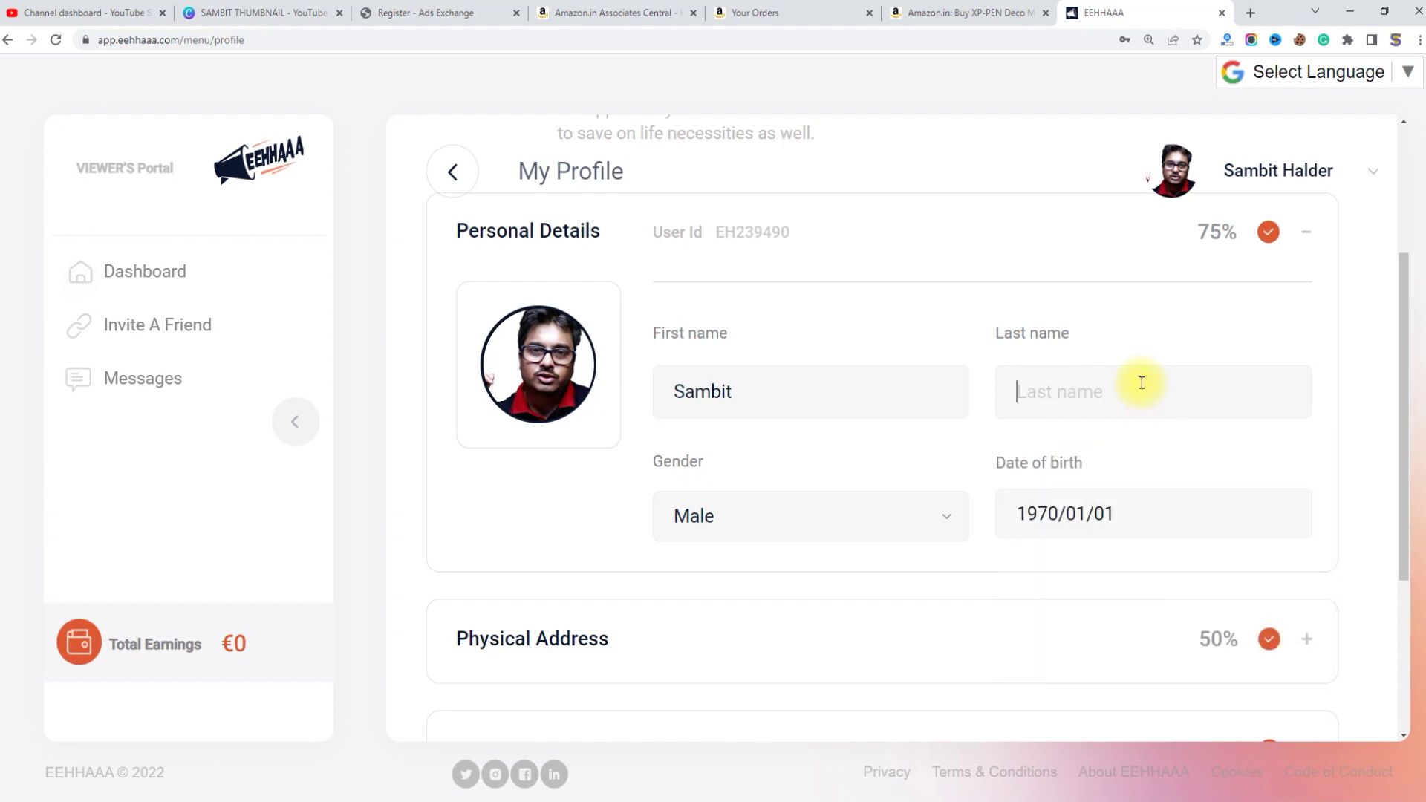
pyautogui.click(1038, 385)
pyautogui.write('Halder')
pyautogui.click(1110, 308)
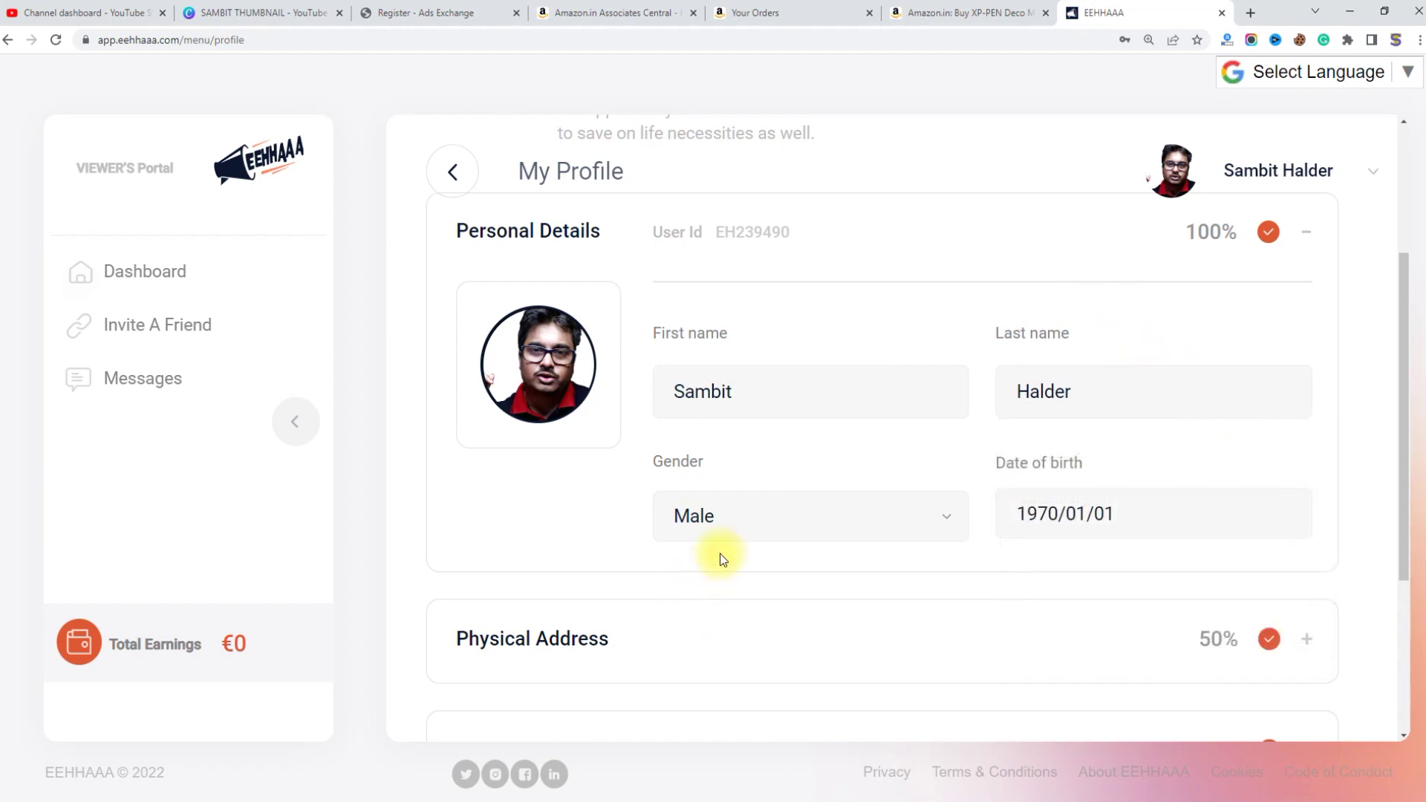
# Step: Change Gender to Other, then set it back to Male
pyautogui.click(748, 515)
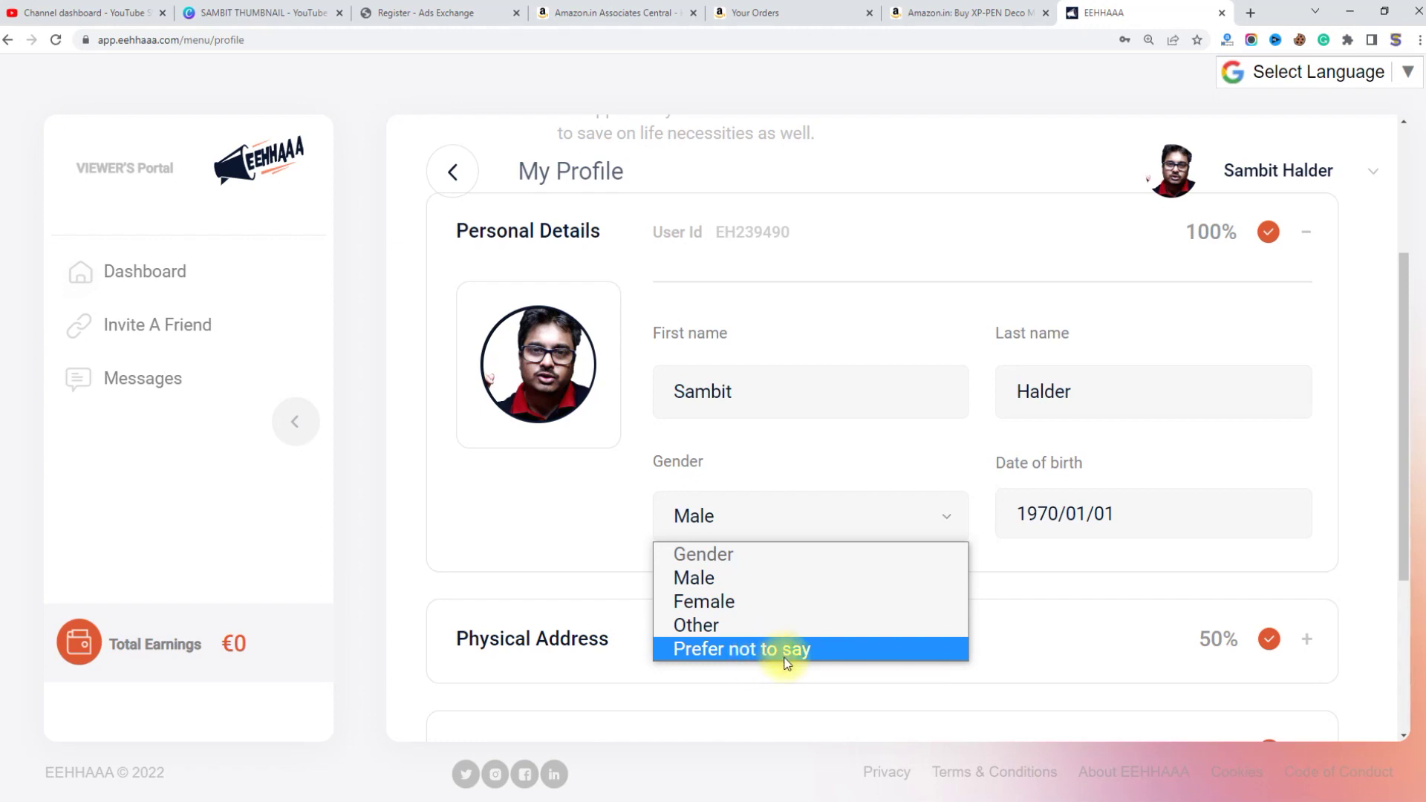
pyautogui.click(743, 624)
pyautogui.click(806, 519)
pyautogui.click(734, 578)
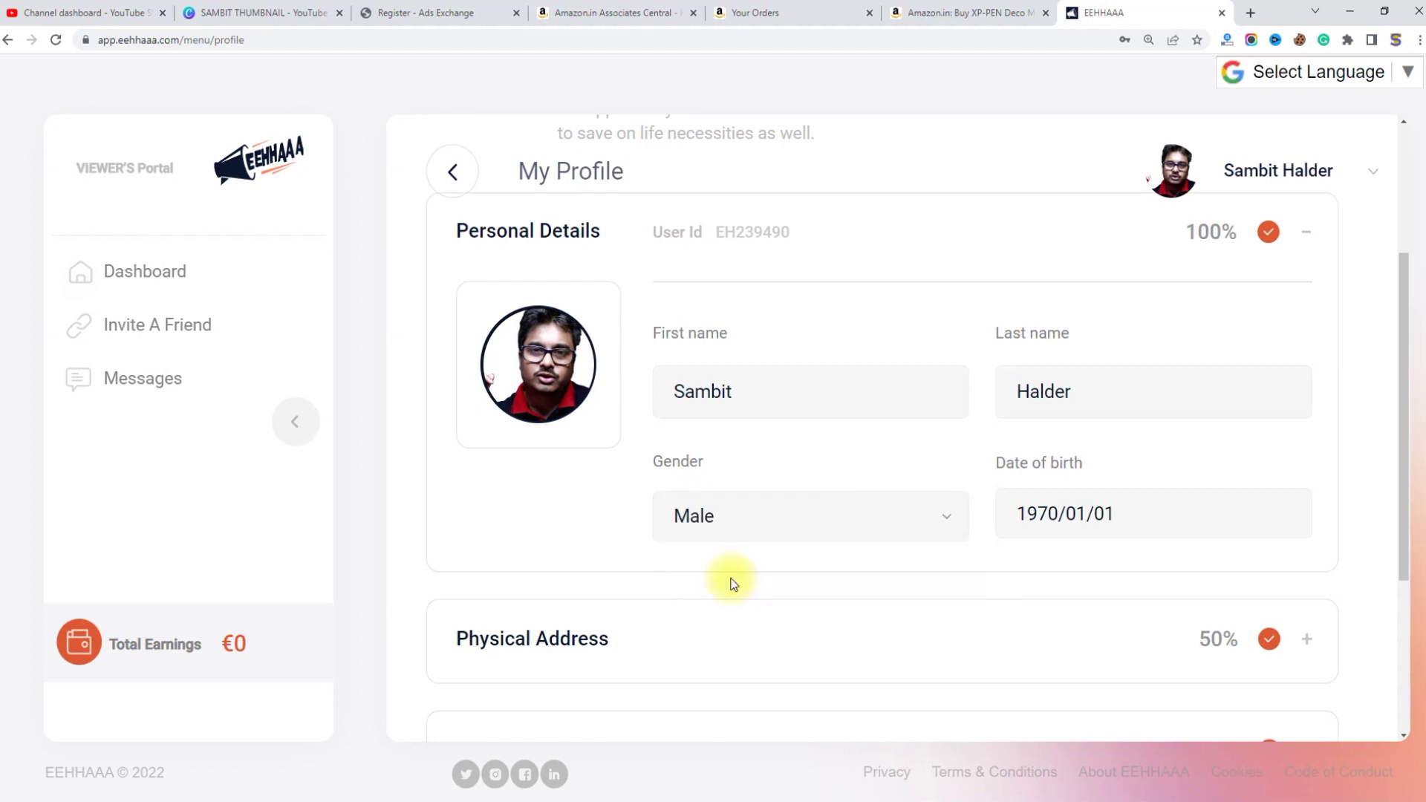
pyautogui.scroll(-1, 862, 560)
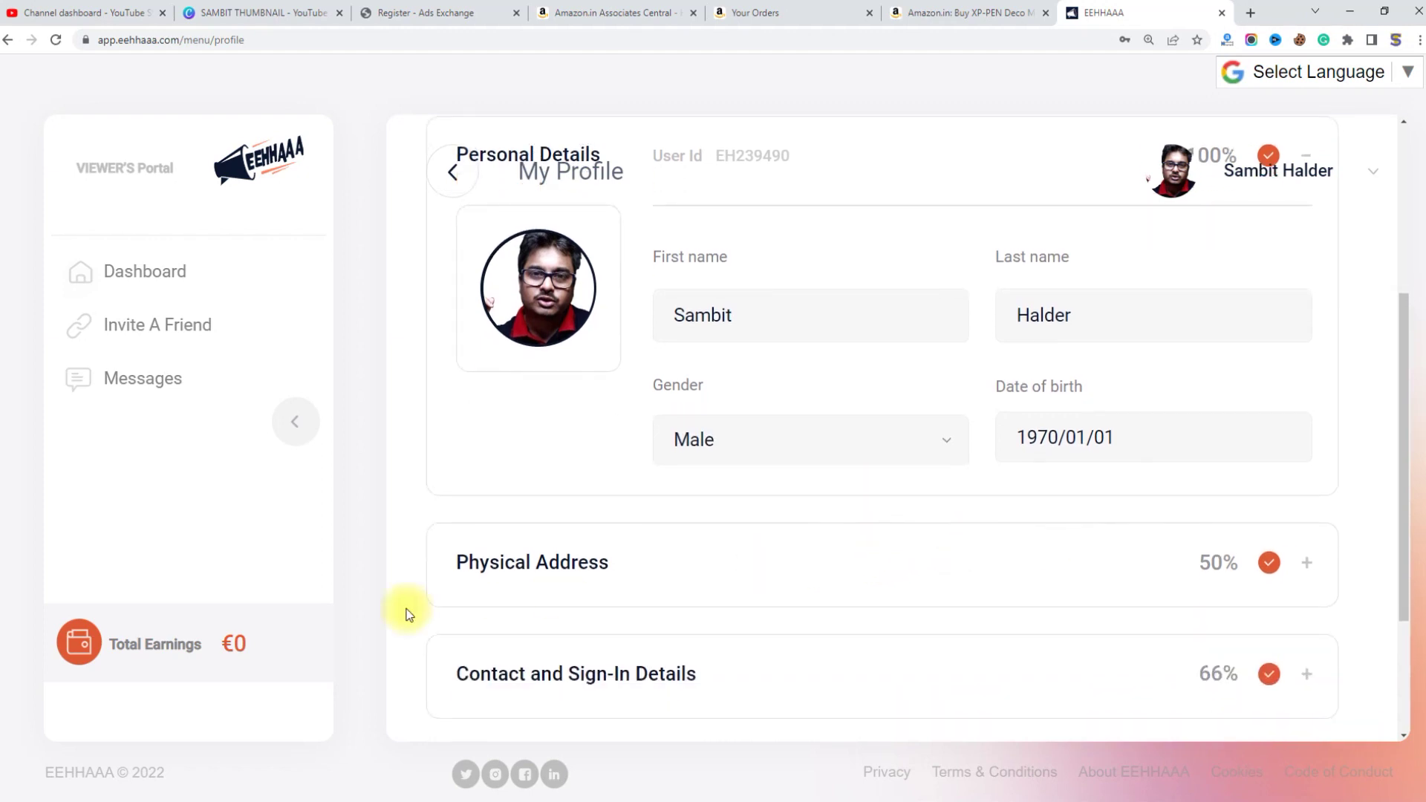
# Step: Expand the Physical Address section and ready Address line 1 for typing
pyautogui.moveTo(448, 563); pyautogui.dragTo(965, 573)
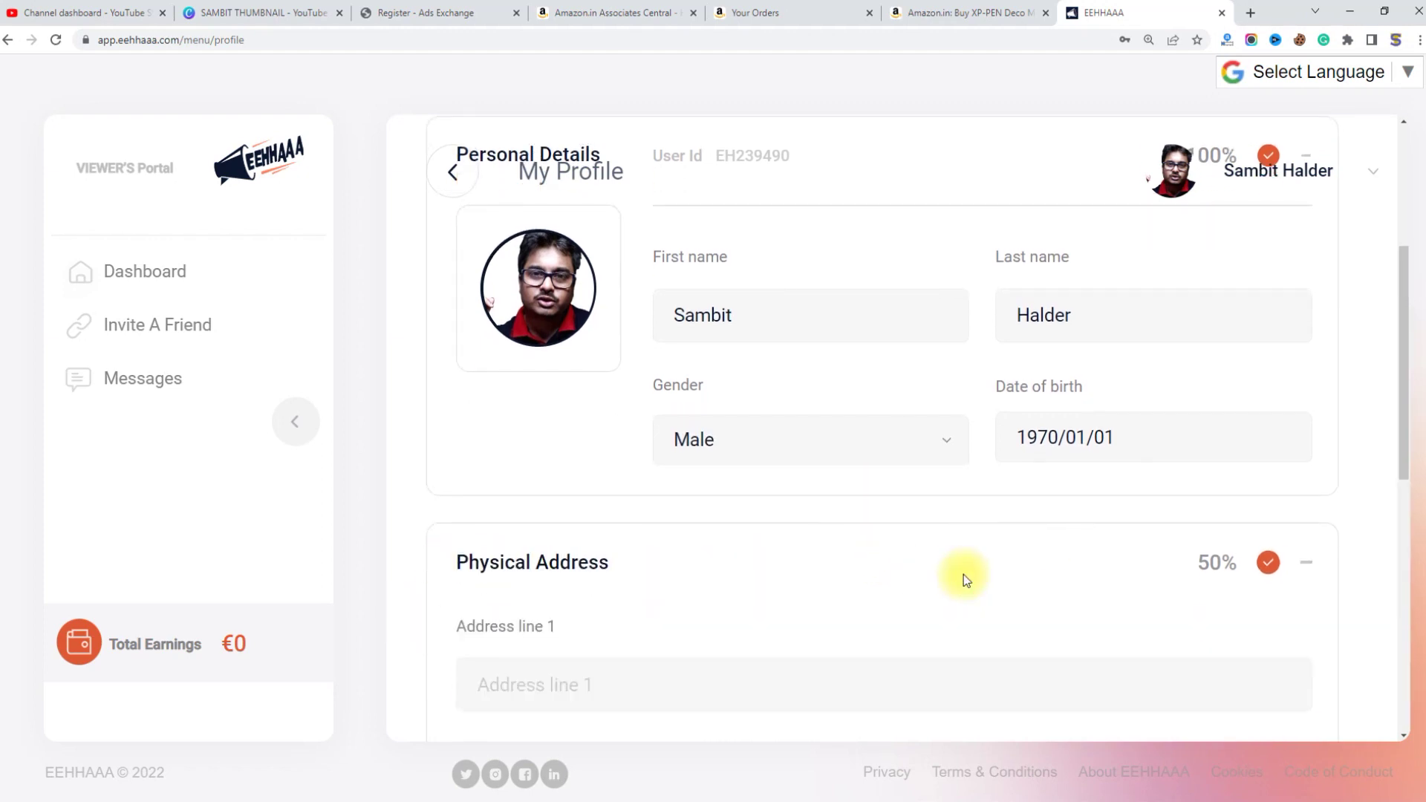
pyautogui.scroll(-3, 965, 572)
pyautogui.scroll(-1, 666, 457)
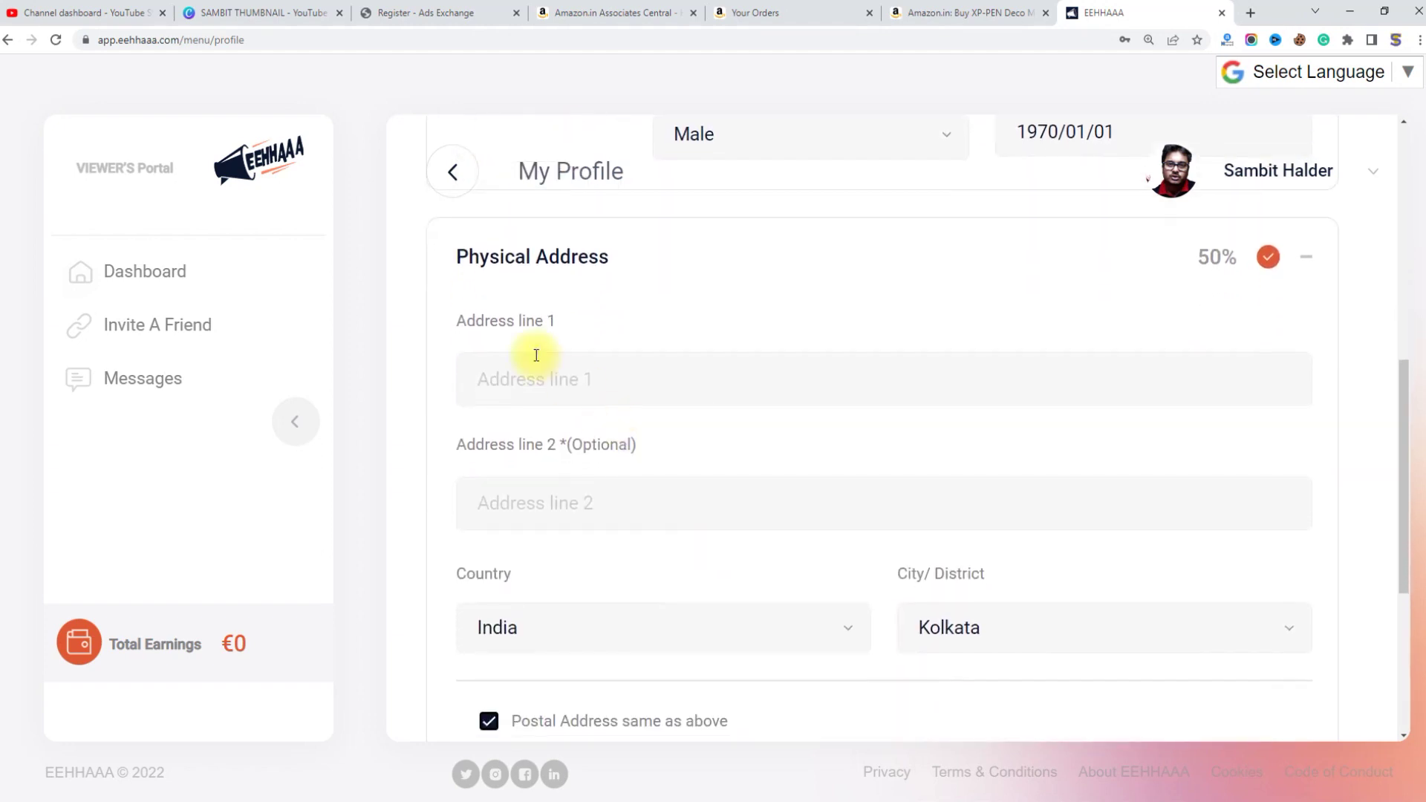
pyautogui.click(569, 376)
pyautogui.click(729, 371)
pyautogui.click(631, 487)
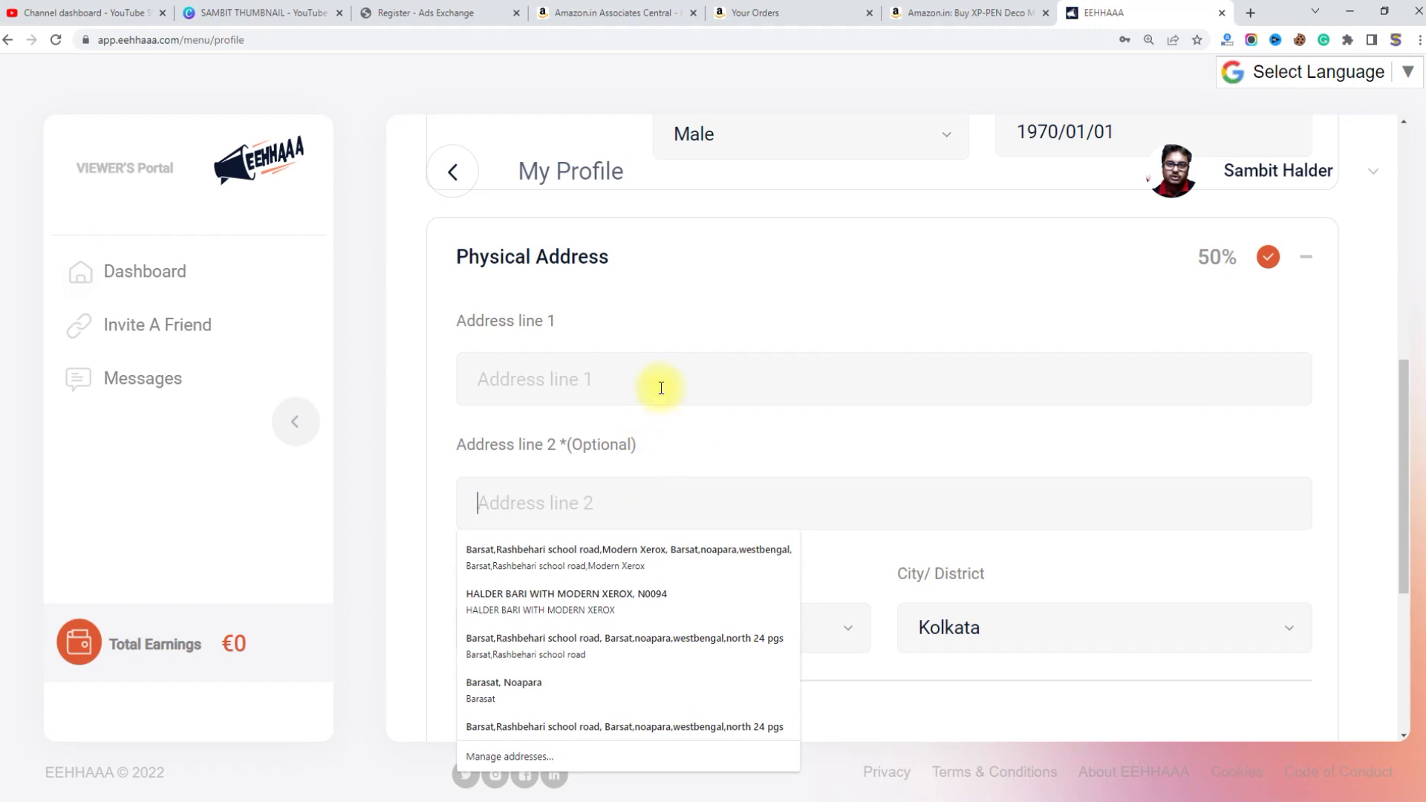
pyautogui.click(667, 374)
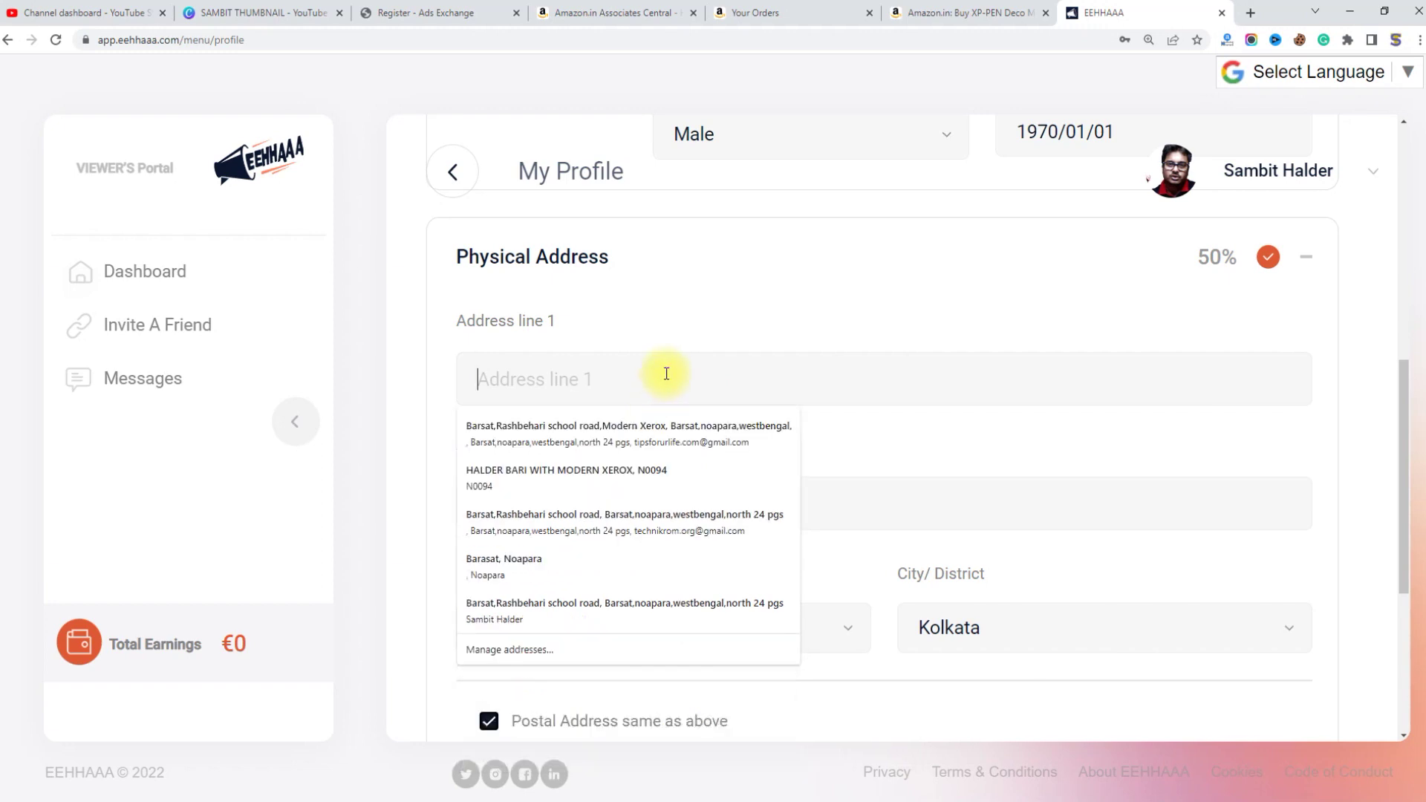
pyautogui.click(729, 391)
pyautogui.click(729, 394)
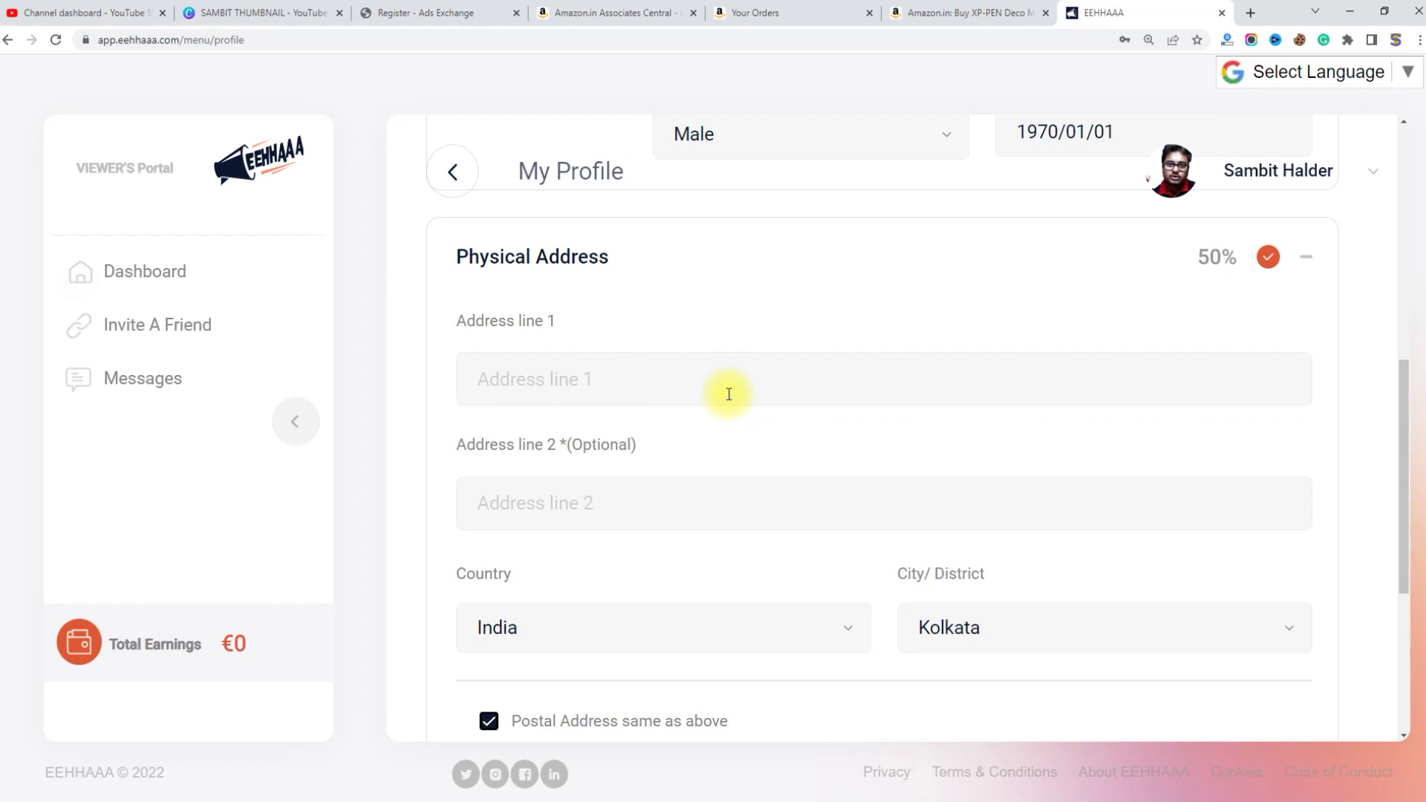
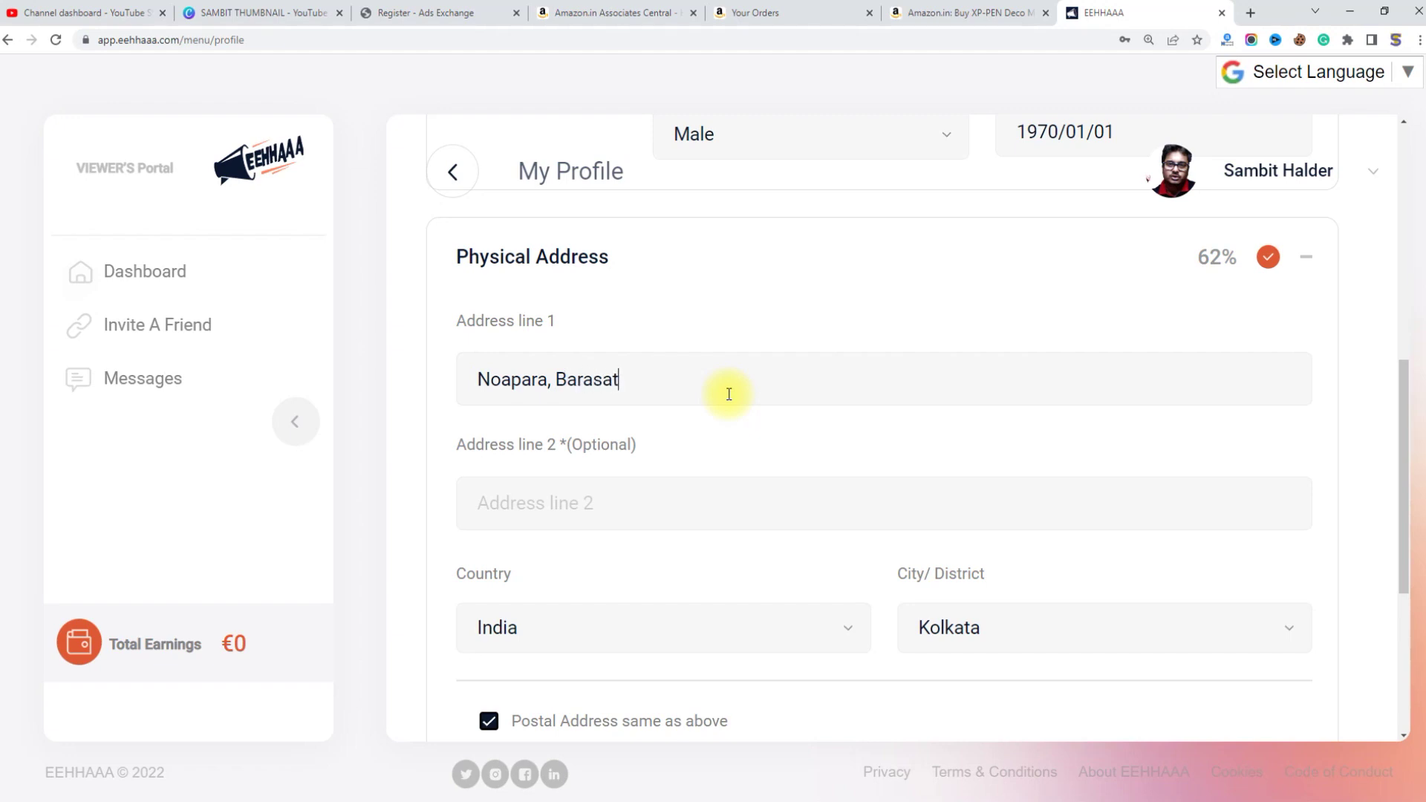
# Step: Enter the street and town in Address line 1 and the road name in line 2
pyautogui.press('Tab')
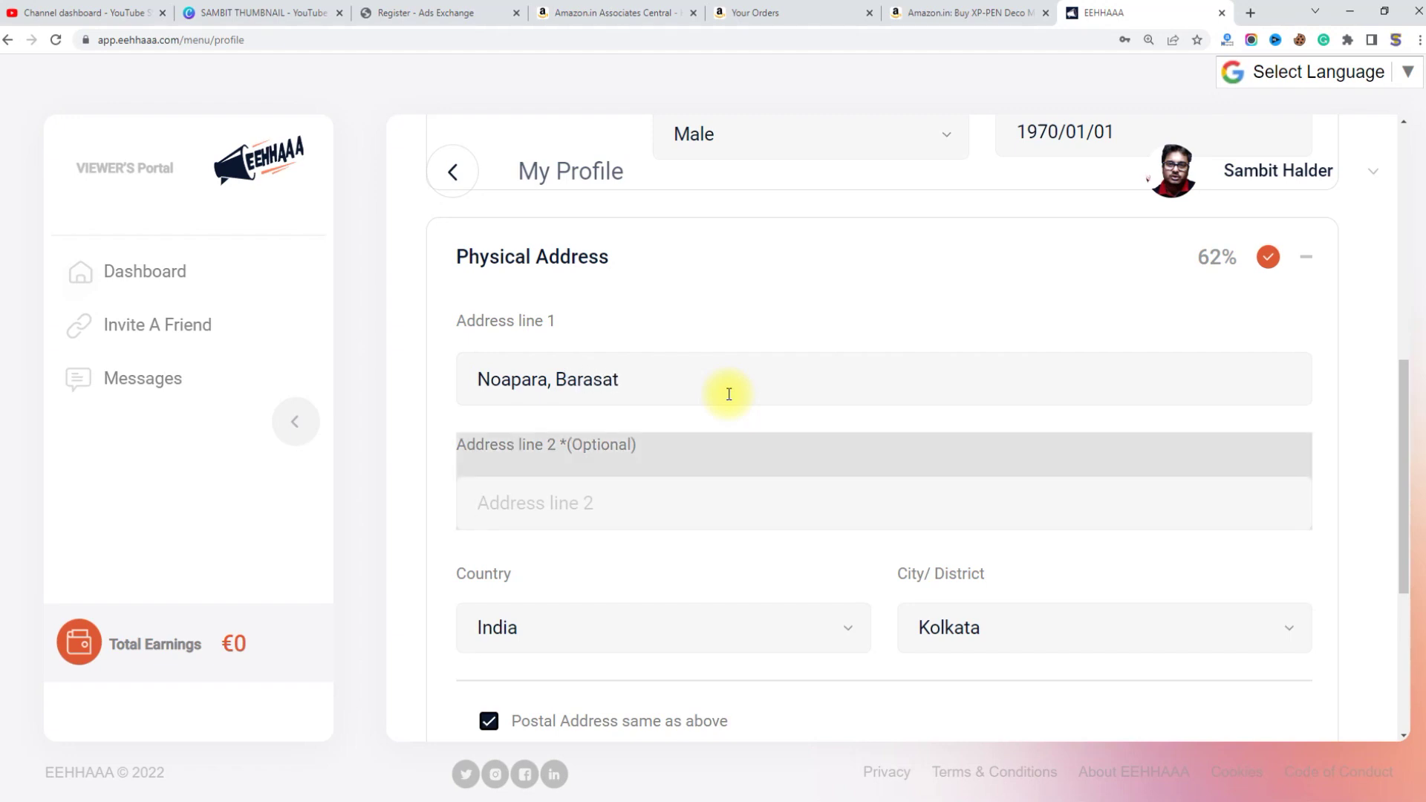
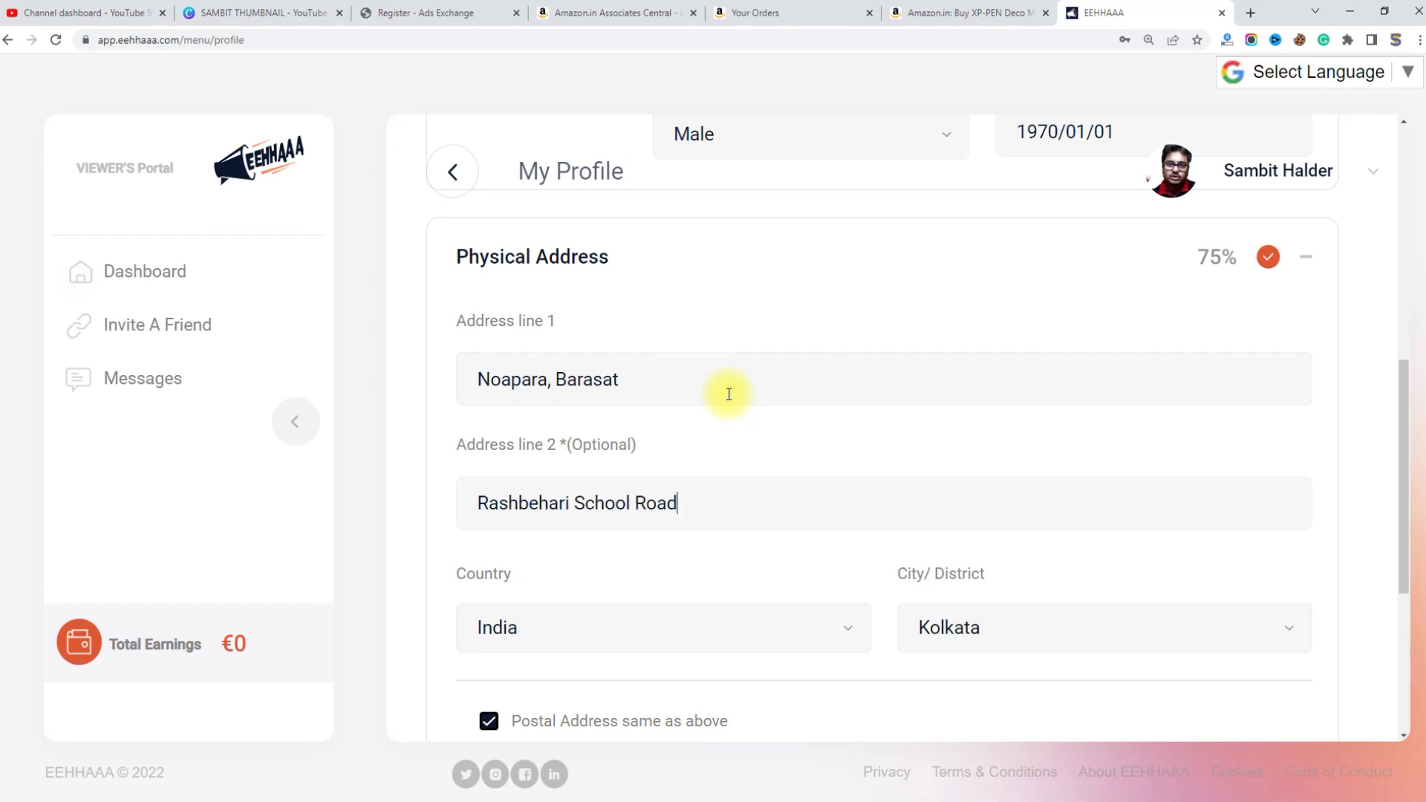
pyautogui.scroll(-2, 806, 310)
pyautogui.scroll(-1, 806, 311)
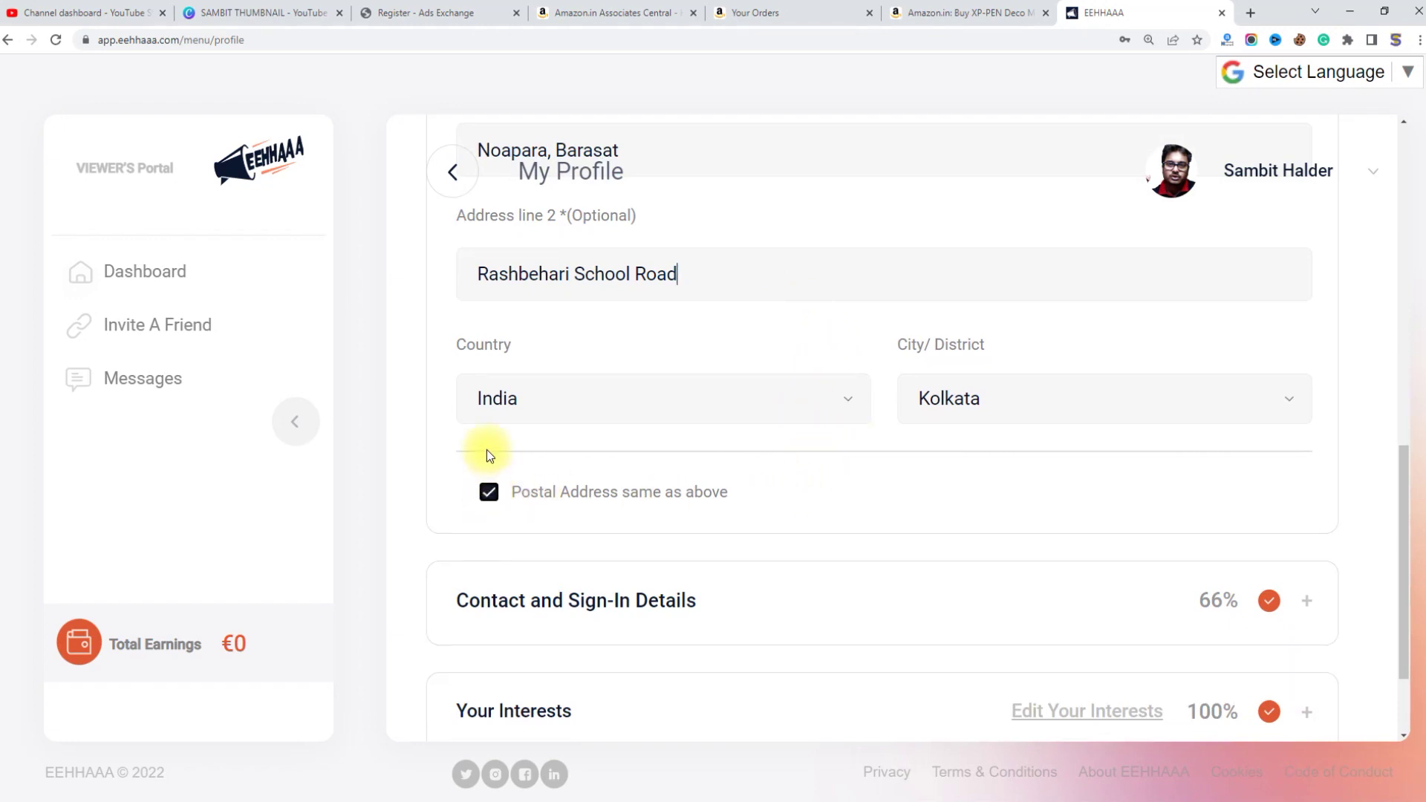
# Step: Start entering a separate postal address, then scroll back to review the physical address
pyautogui.click(488, 505)
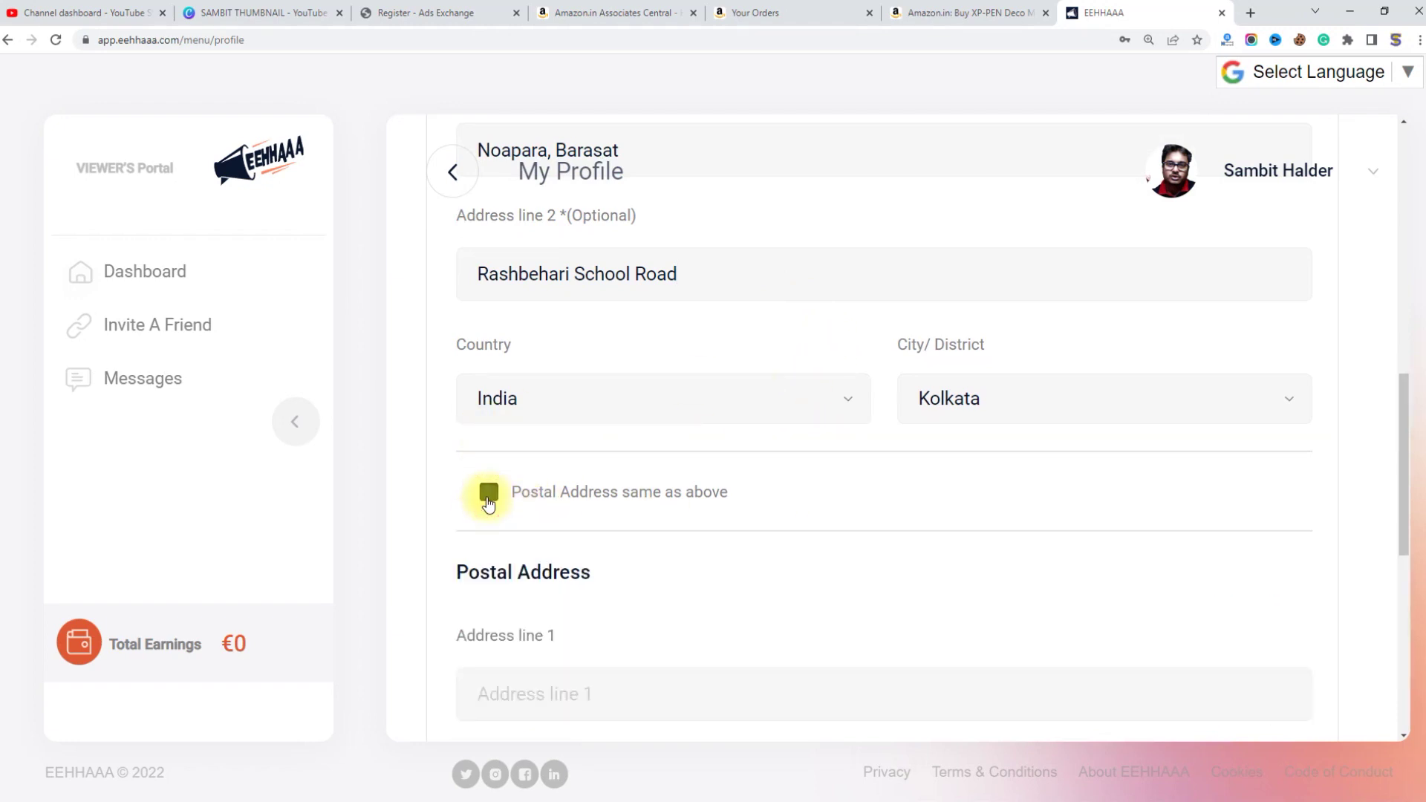
pyautogui.scroll(-5, 653, 520)
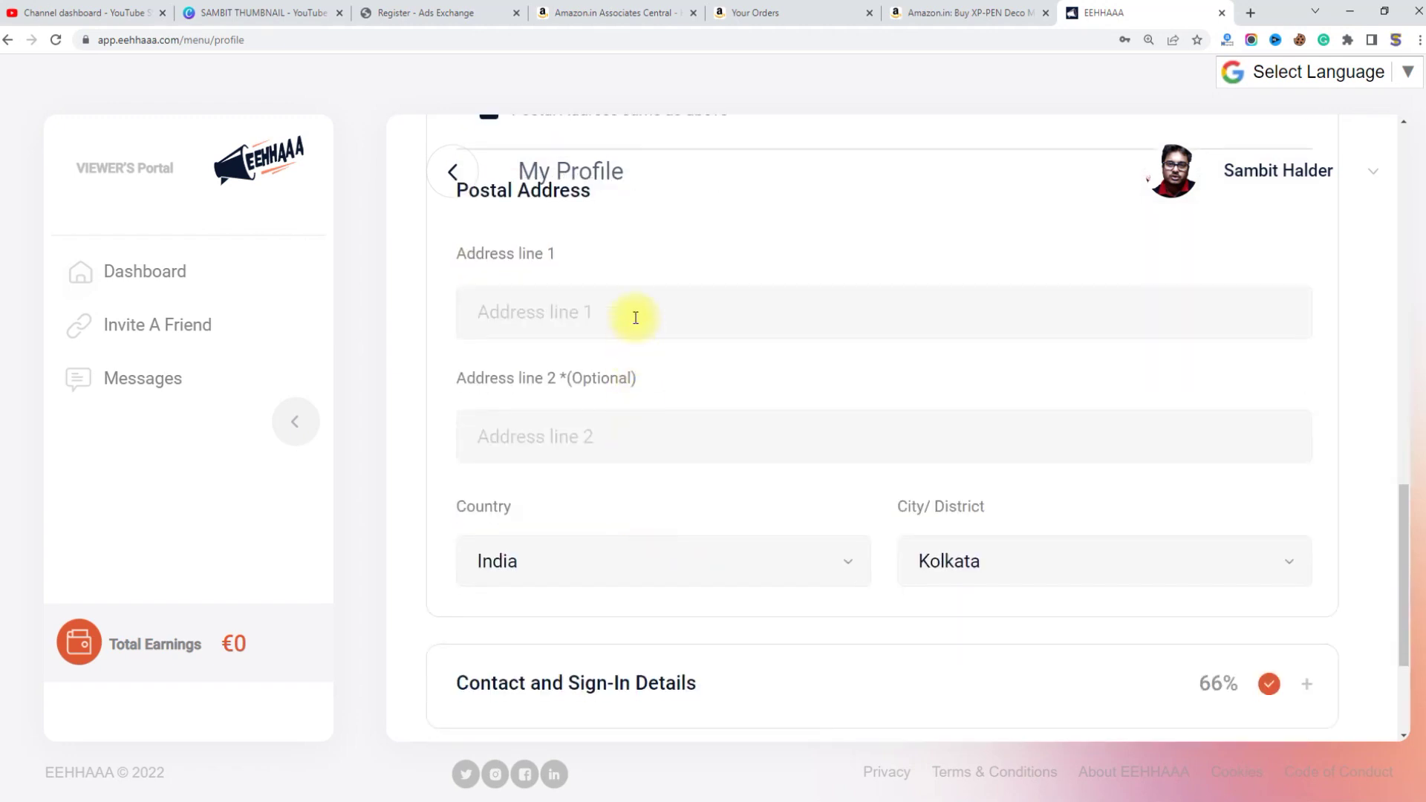
pyautogui.click(637, 312)
pyautogui.press('Tab')
pyautogui.scroll(2, 816, 446)
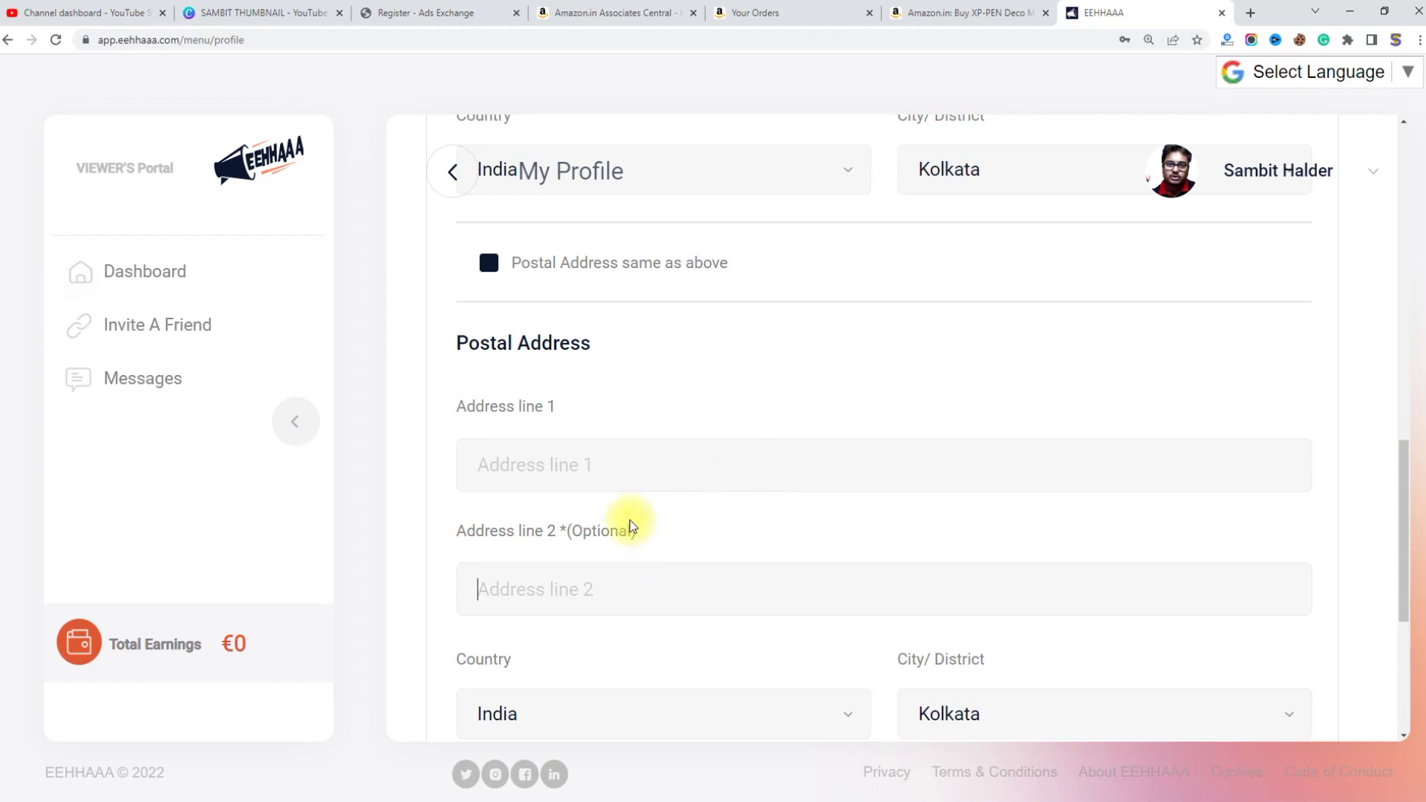
pyautogui.scroll(7, 525, 455)
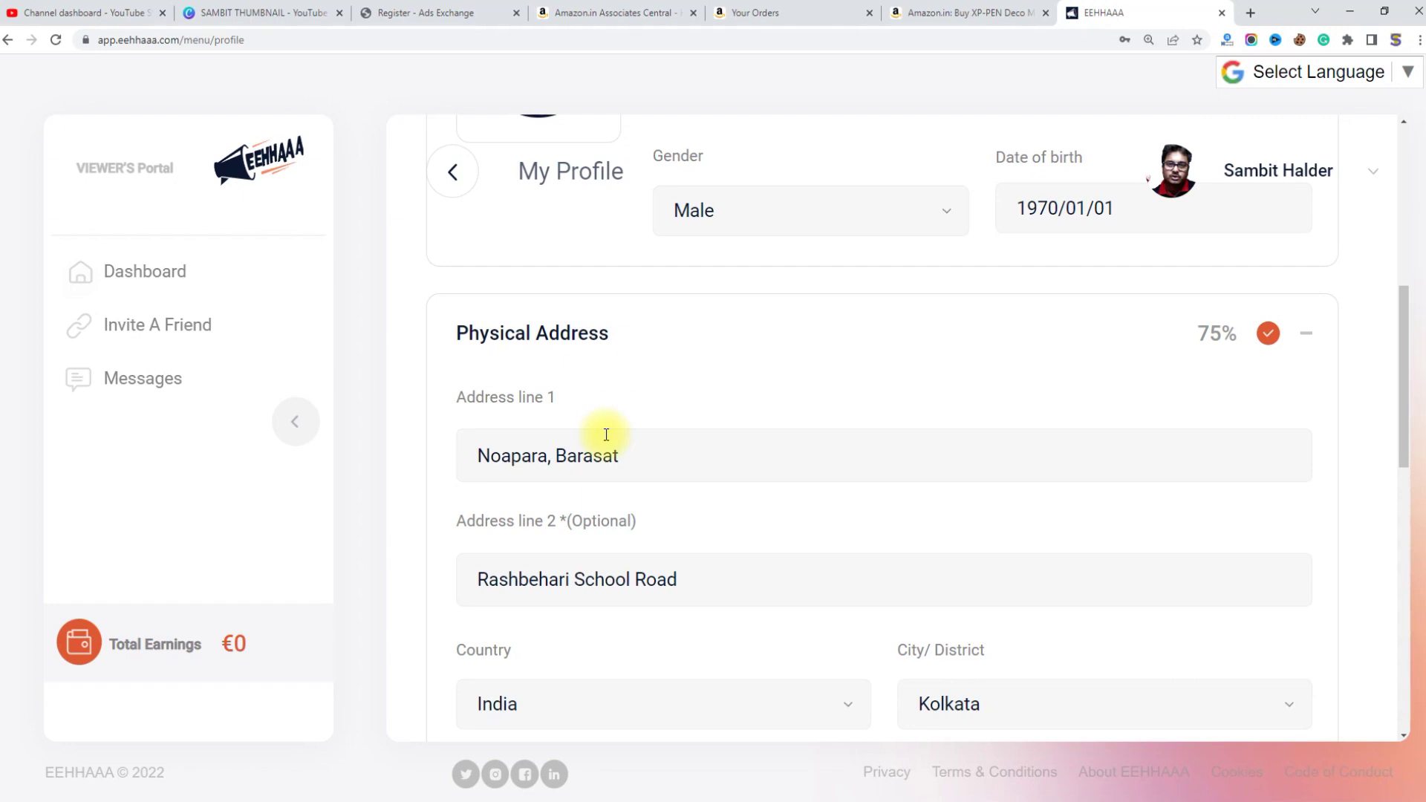
pyautogui.scroll(-7, 607, 435)
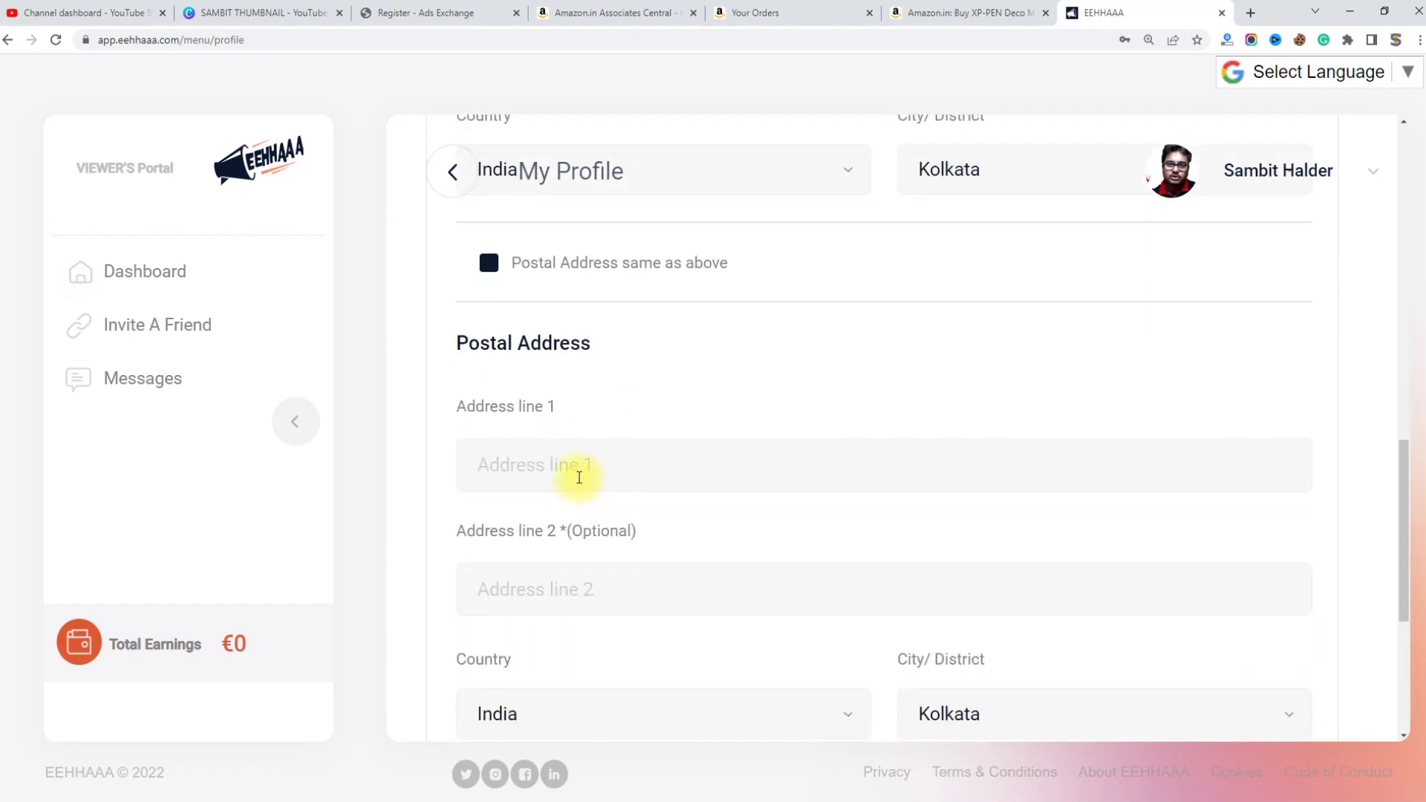
# Step: Tick 'Postal Address same as above' and highlight the Contact and Sign-In Details heading
pyautogui.click(579, 475)
pyautogui.press('Down')
pyautogui.scroll(5, 982, 506)
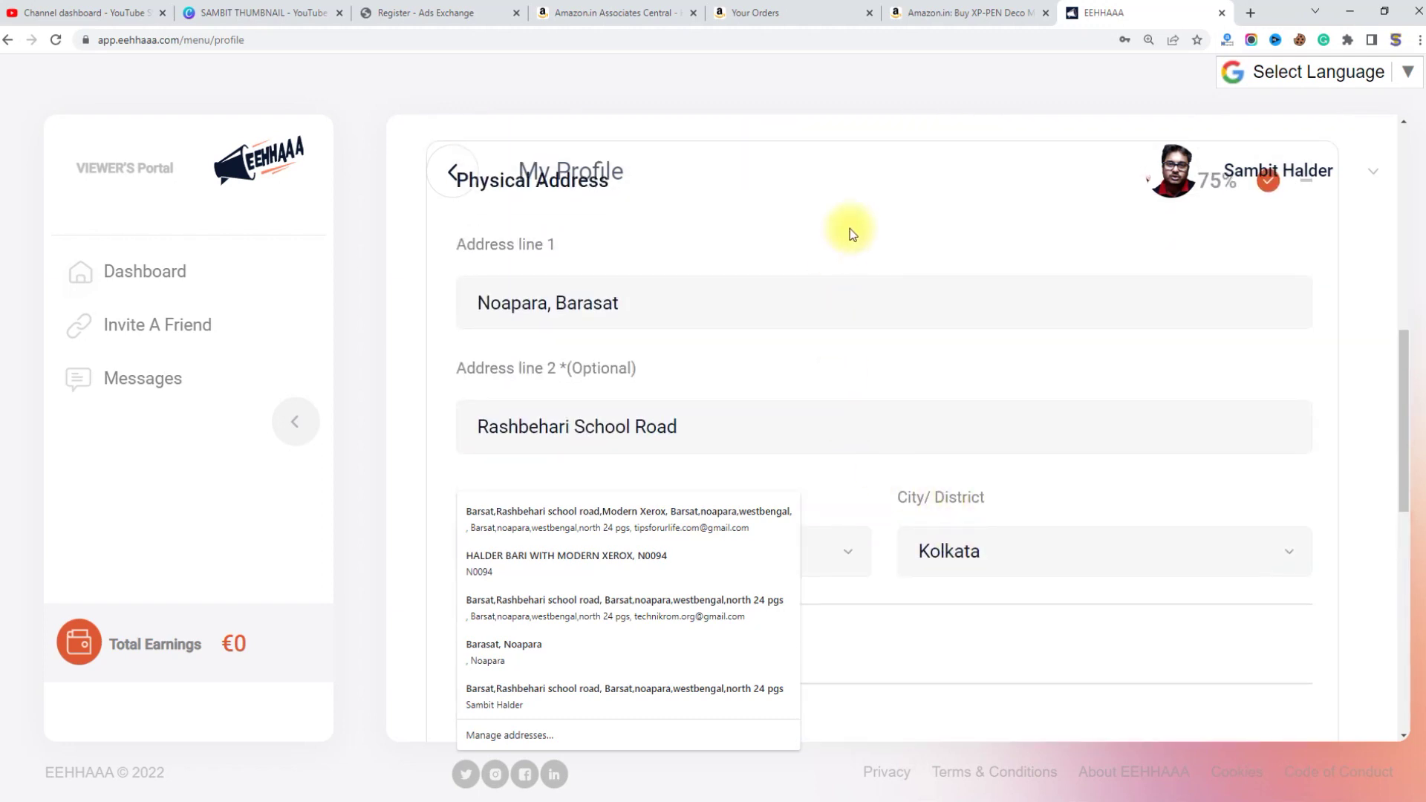
pyautogui.scroll(1, 490, 304)
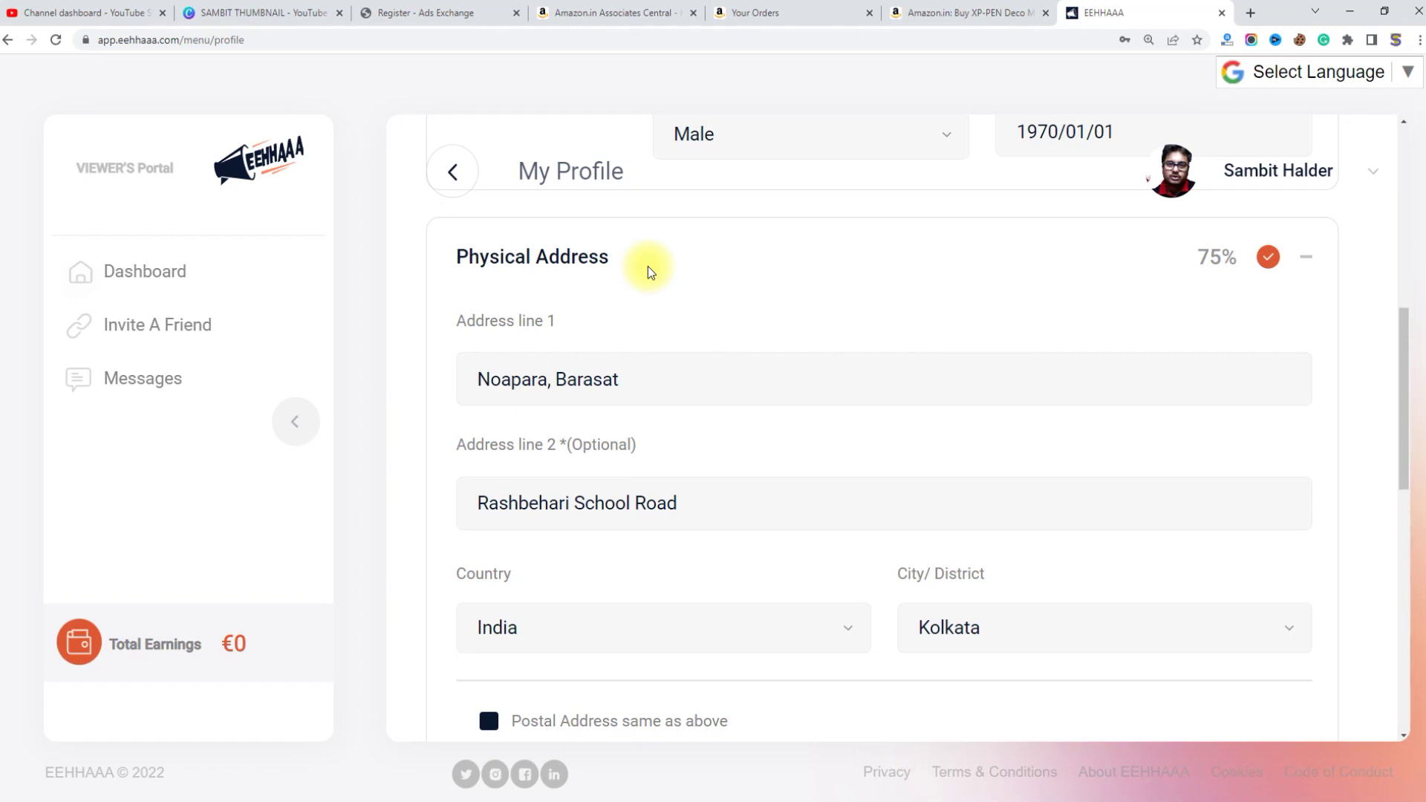
pyautogui.scroll(-4, 595, 290)
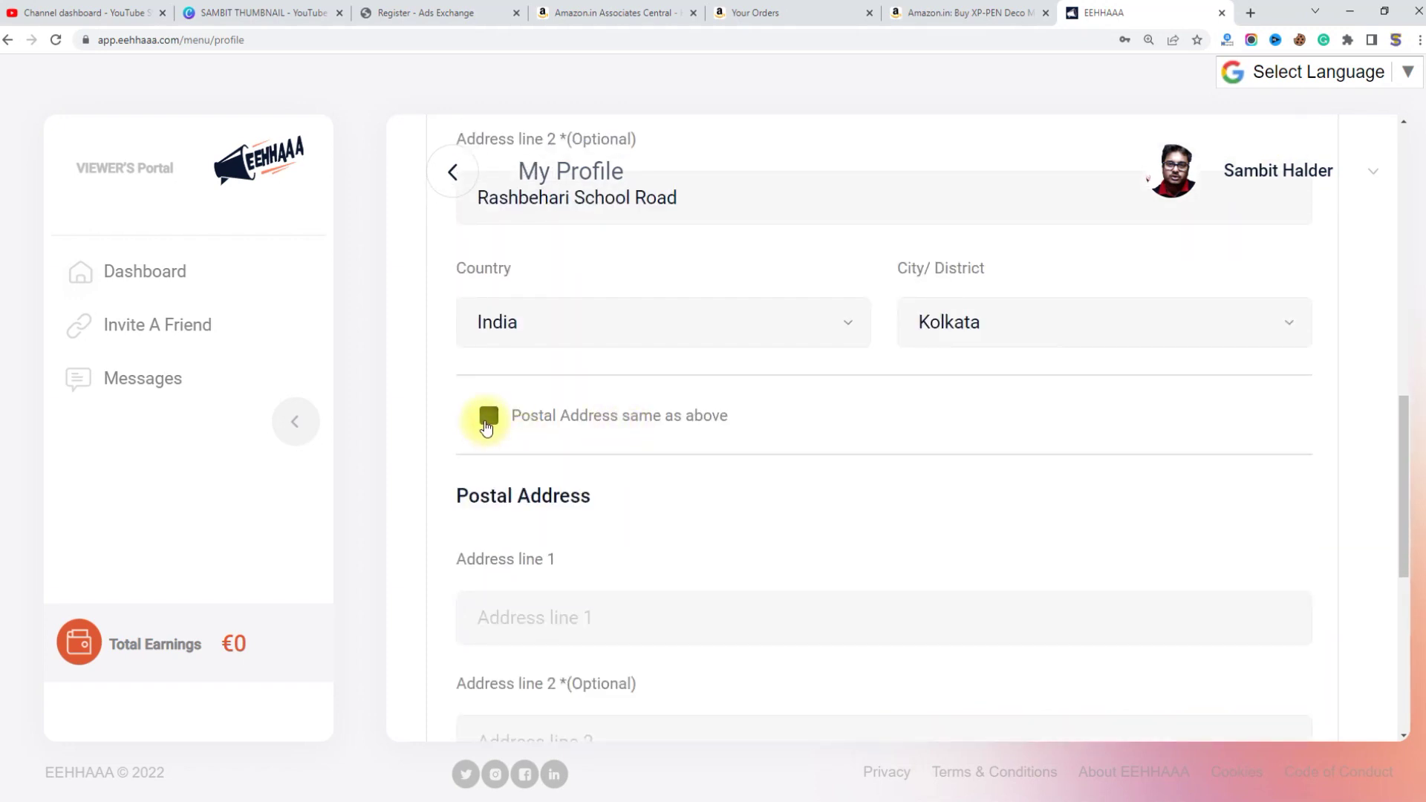
pyautogui.click(485, 421)
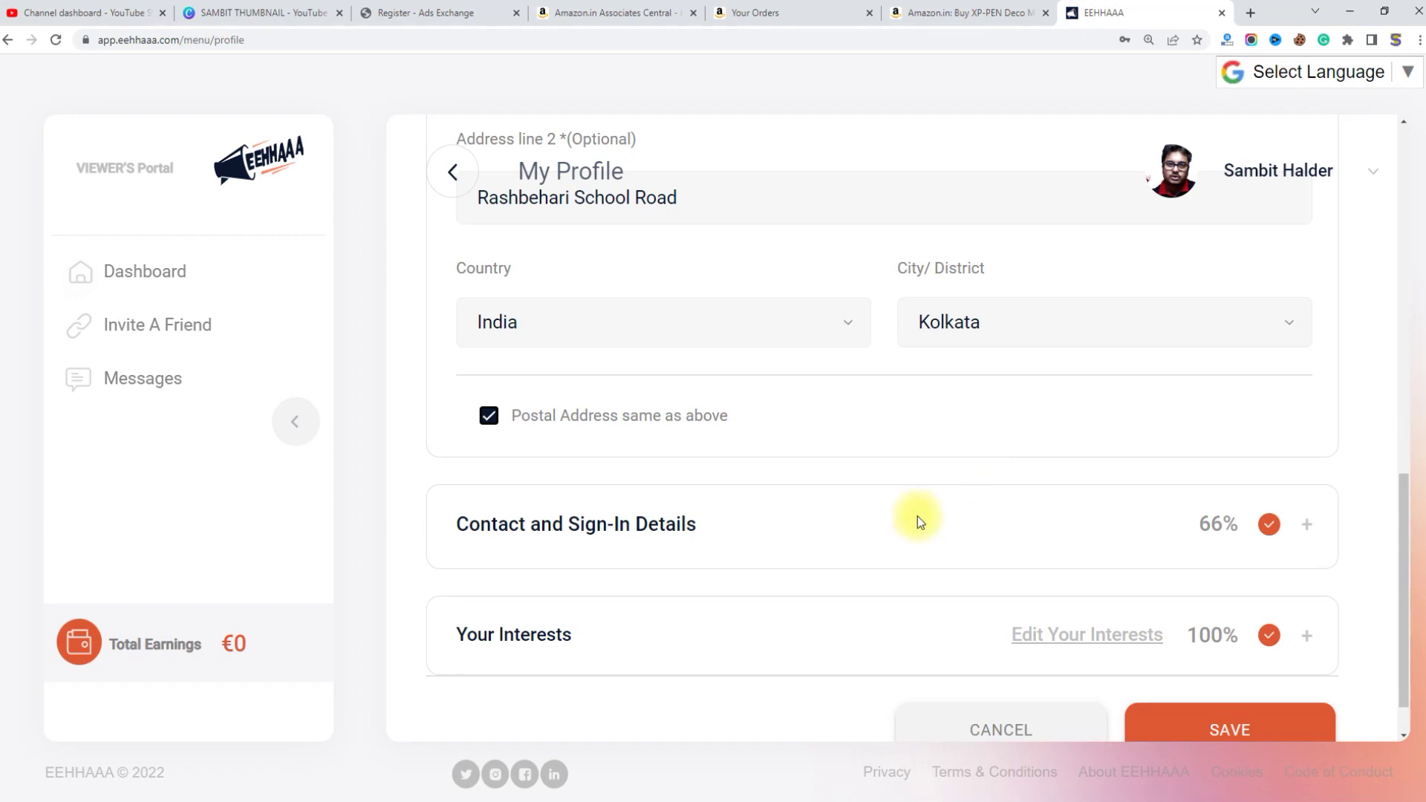
pyautogui.moveTo(439, 528); pyautogui.dragTo(718, 525)
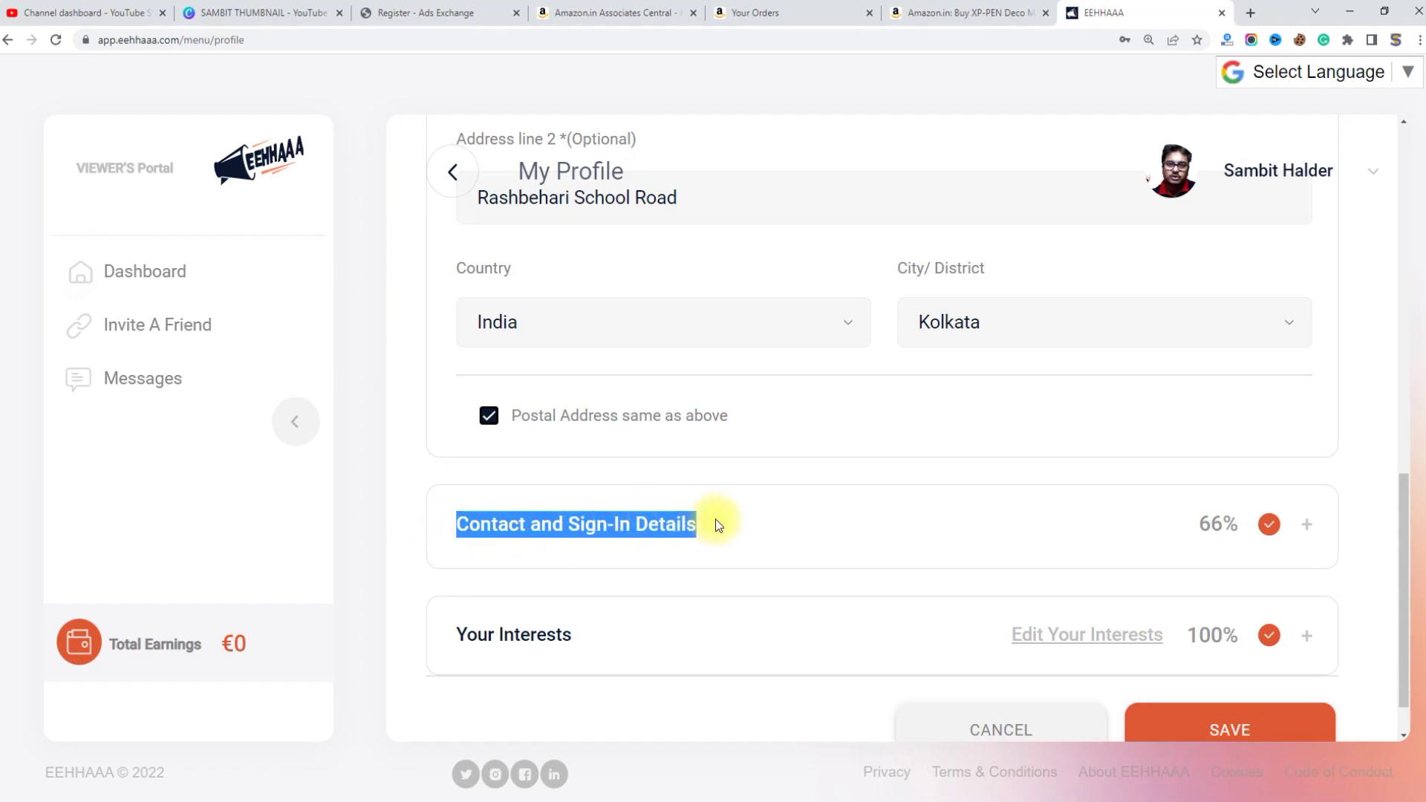
# Step: Expand Contact and Sign-In Details and delete the existing phone number
pyautogui.click(1305, 526)
pyautogui.click(1306, 527)
pyautogui.click(1305, 527)
pyautogui.scroll(-2, 1076, 526)
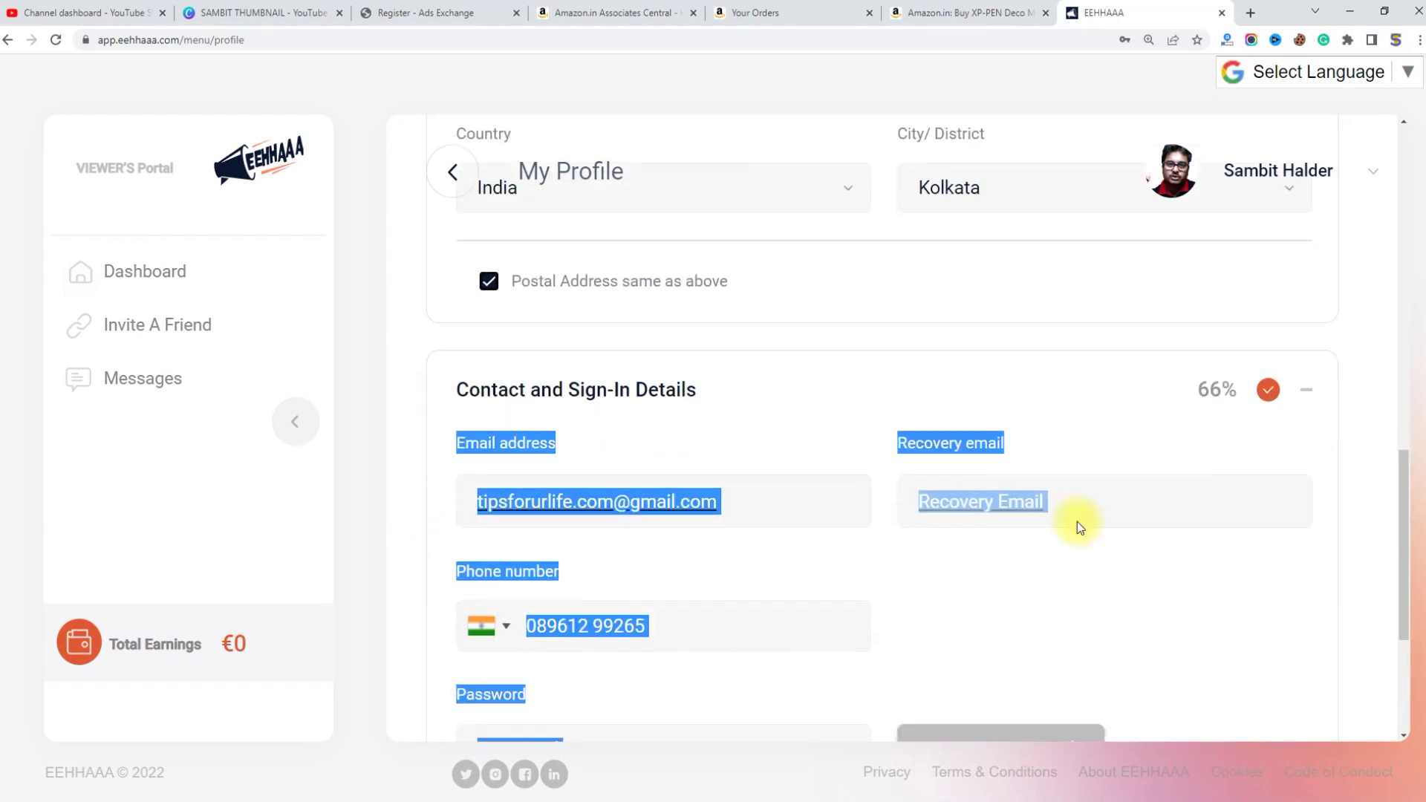
pyautogui.click(1095, 487)
pyautogui.click(961, 386)
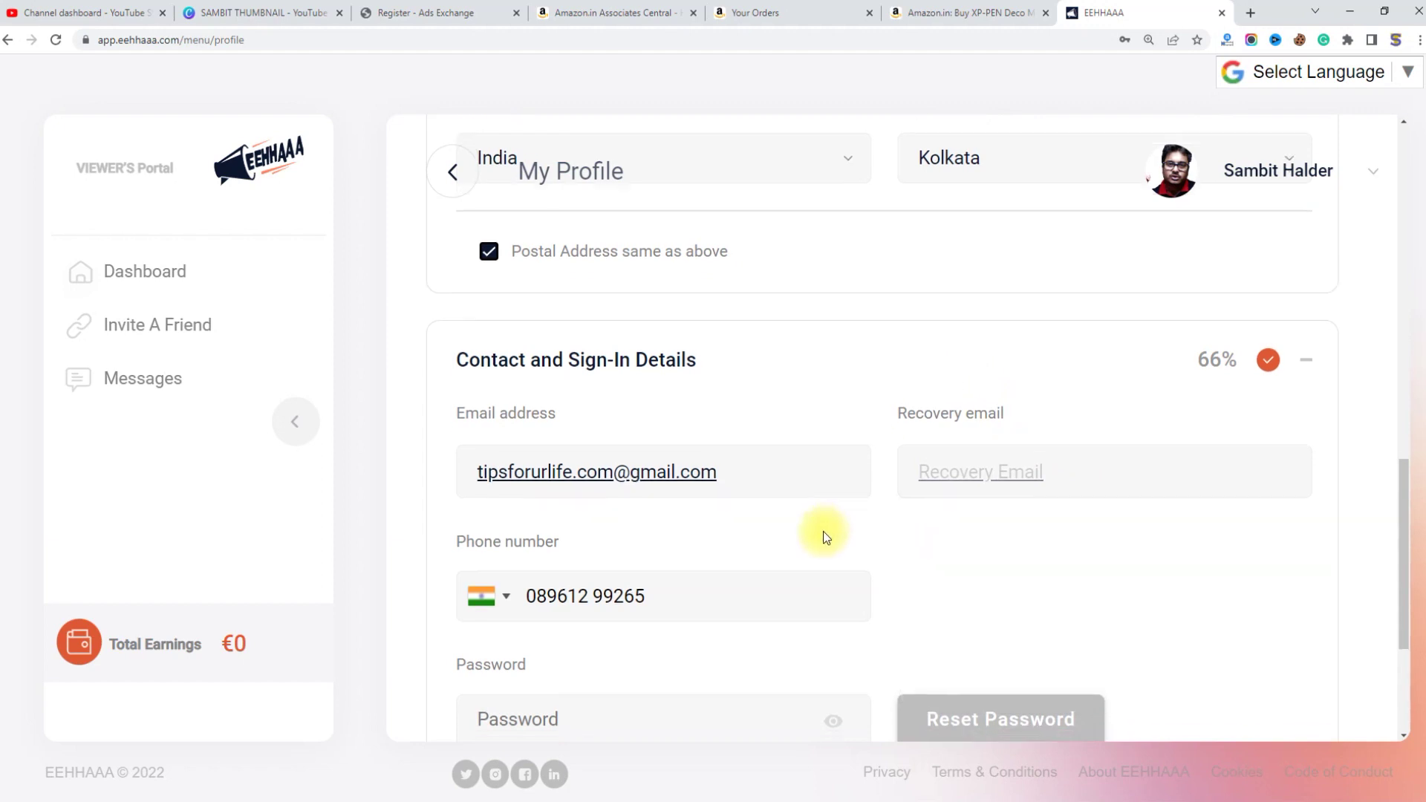
pyautogui.scroll(-2, 823, 532)
pyautogui.click(668, 465)
pyautogui.hotkey('ctrl', 'a')
pyautogui.hotkey('ctrl', 'c')
pyautogui.press('BackSpace')
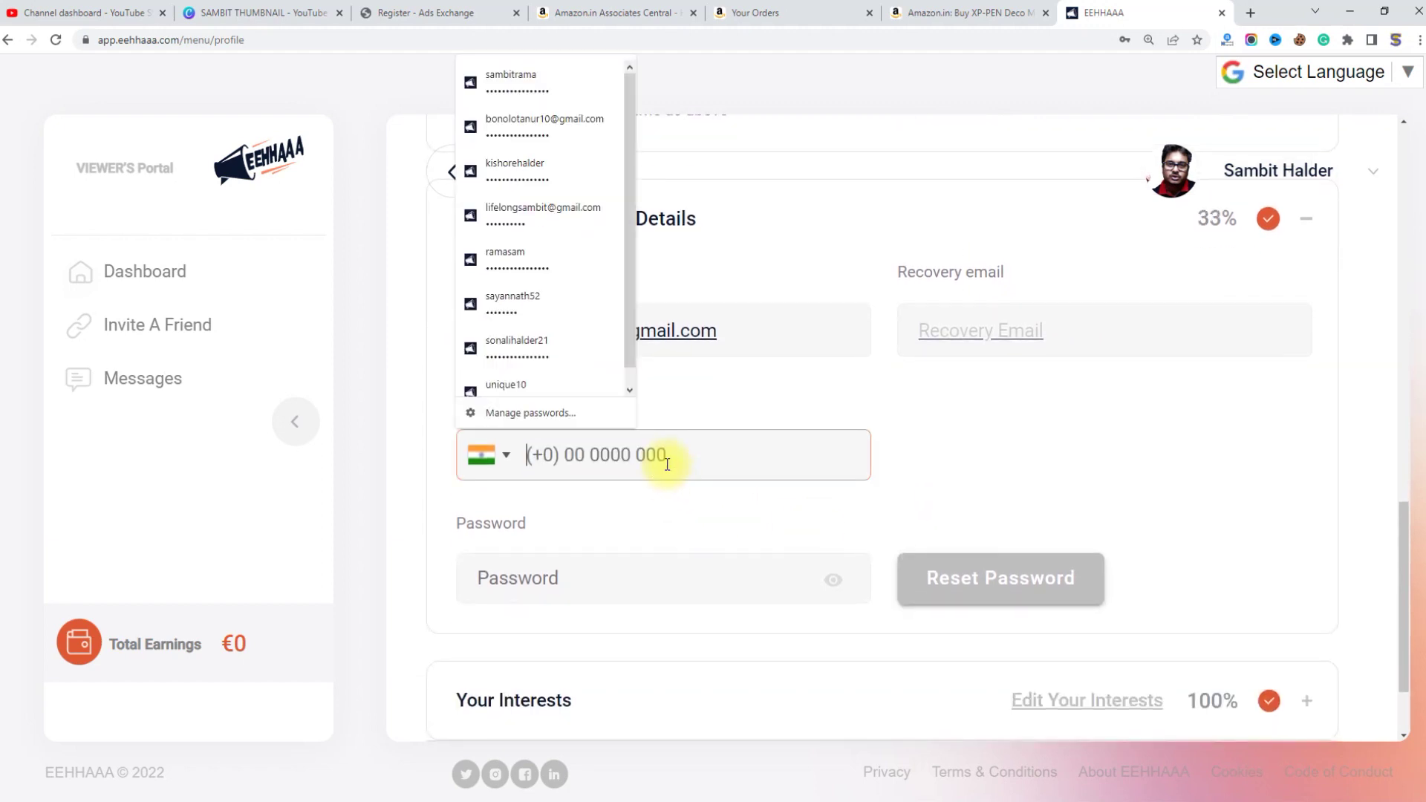
# Step: Check the password, email and recovery email fields, dismissing each autofill suggestion list
pyautogui.click(631, 576)
pyautogui.click(783, 554)
pyautogui.click(768, 573)
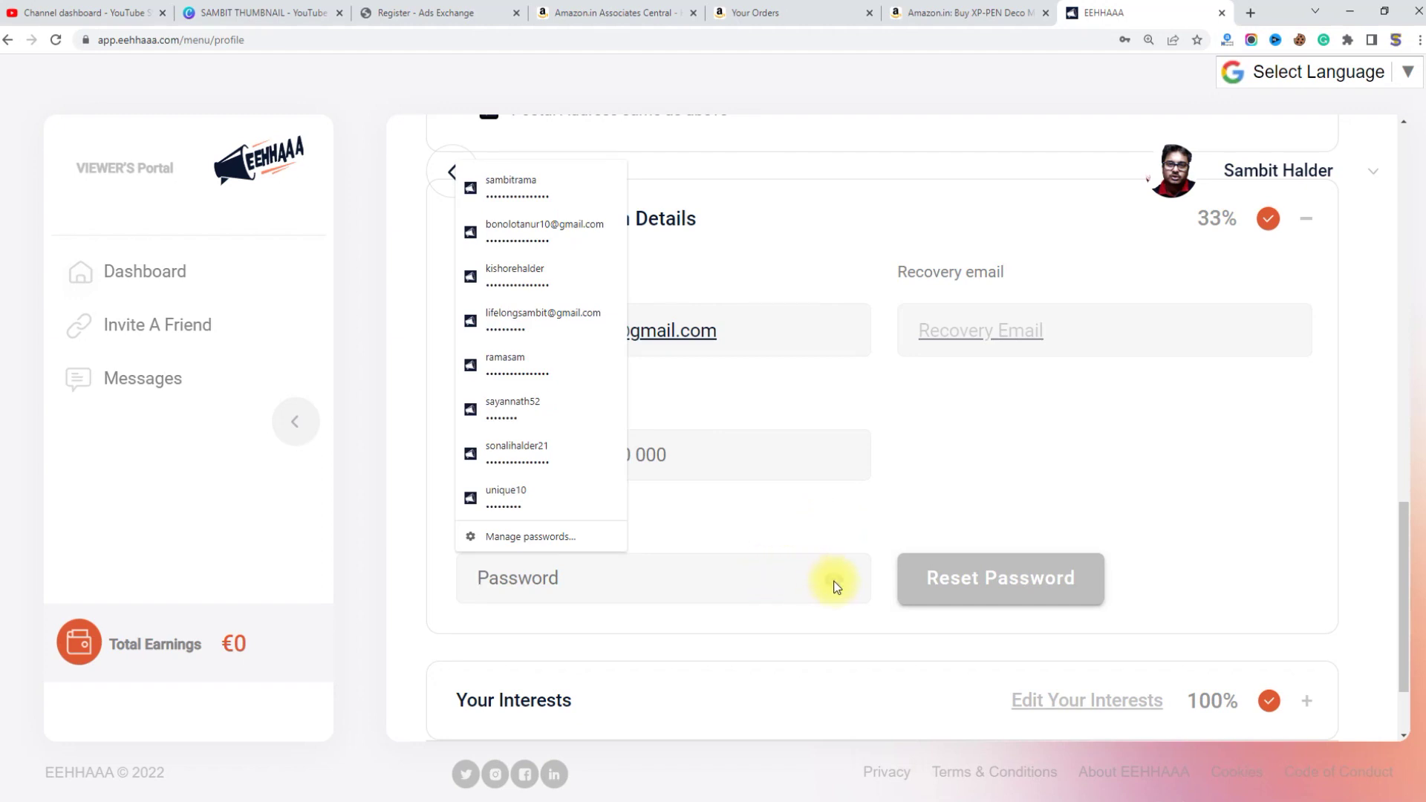
pyautogui.click(837, 505)
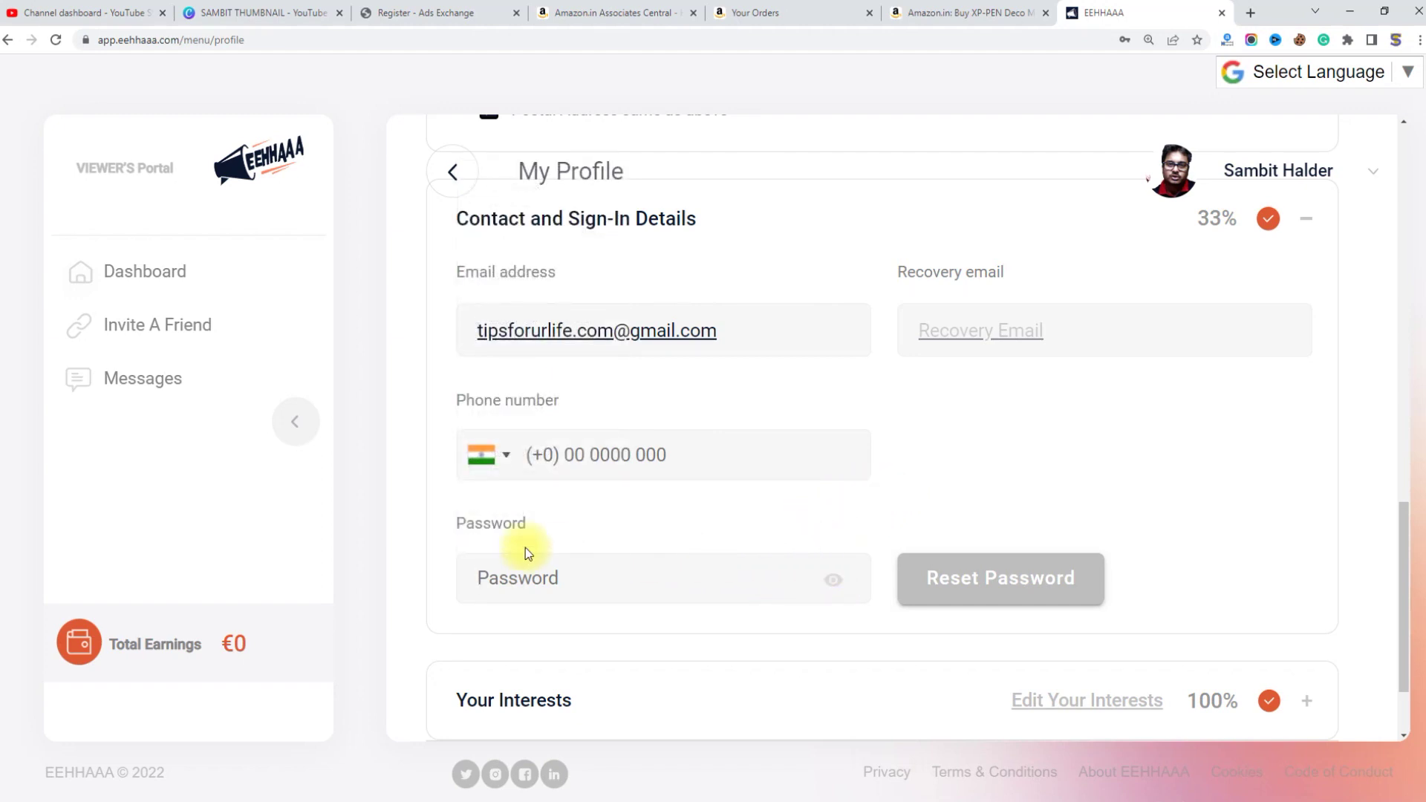
pyautogui.click(661, 454)
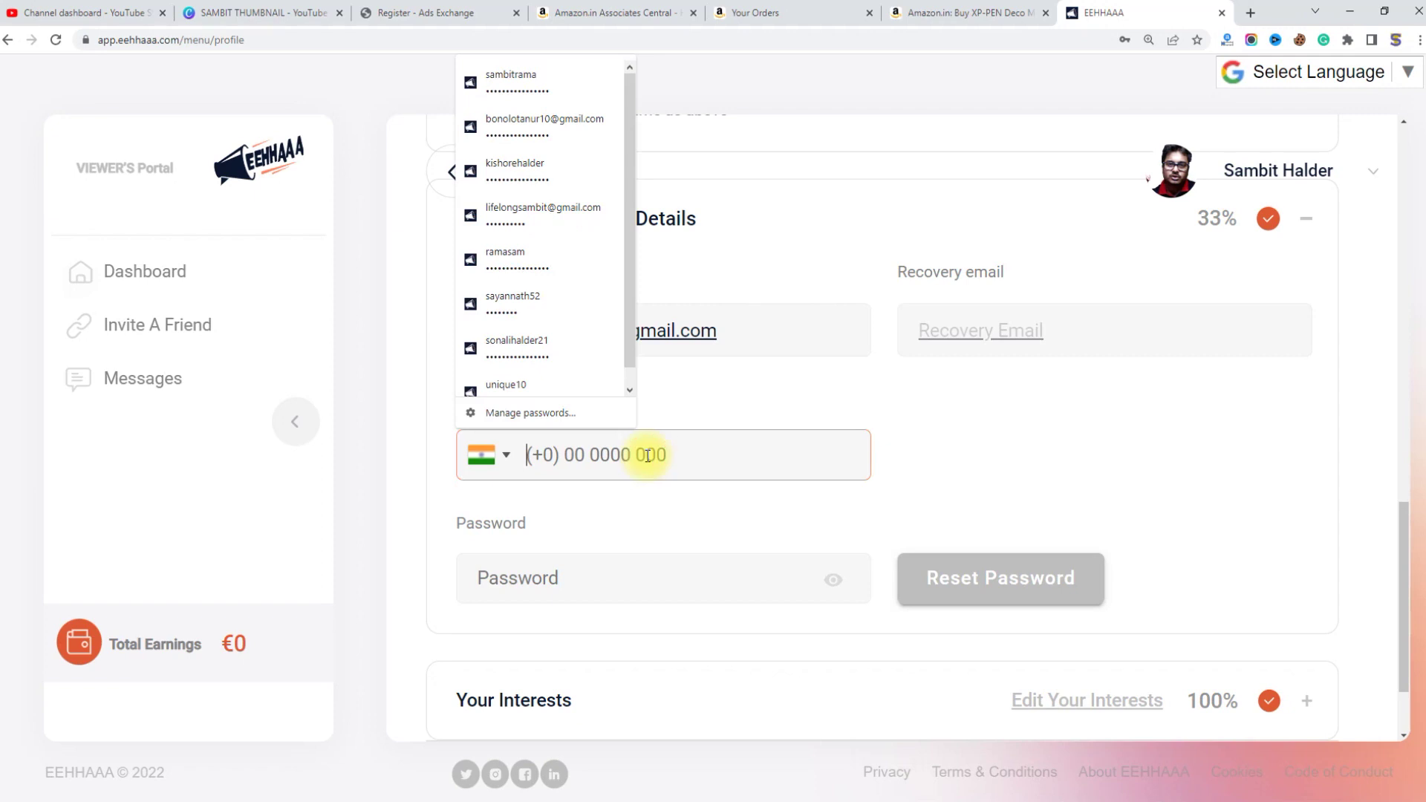
pyautogui.click(764, 400)
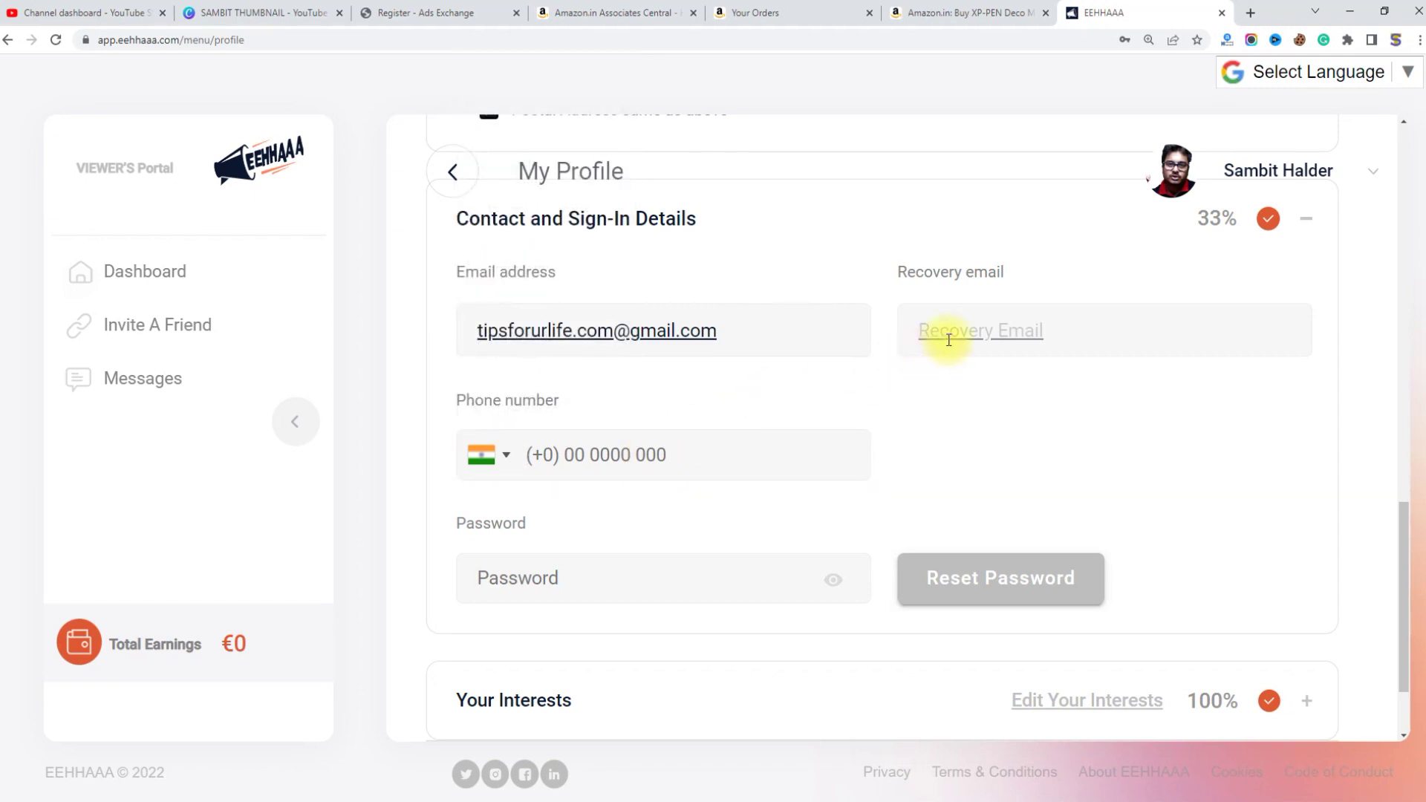
pyautogui.click(772, 333)
pyautogui.click(783, 255)
pyautogui.click(1141, 332)
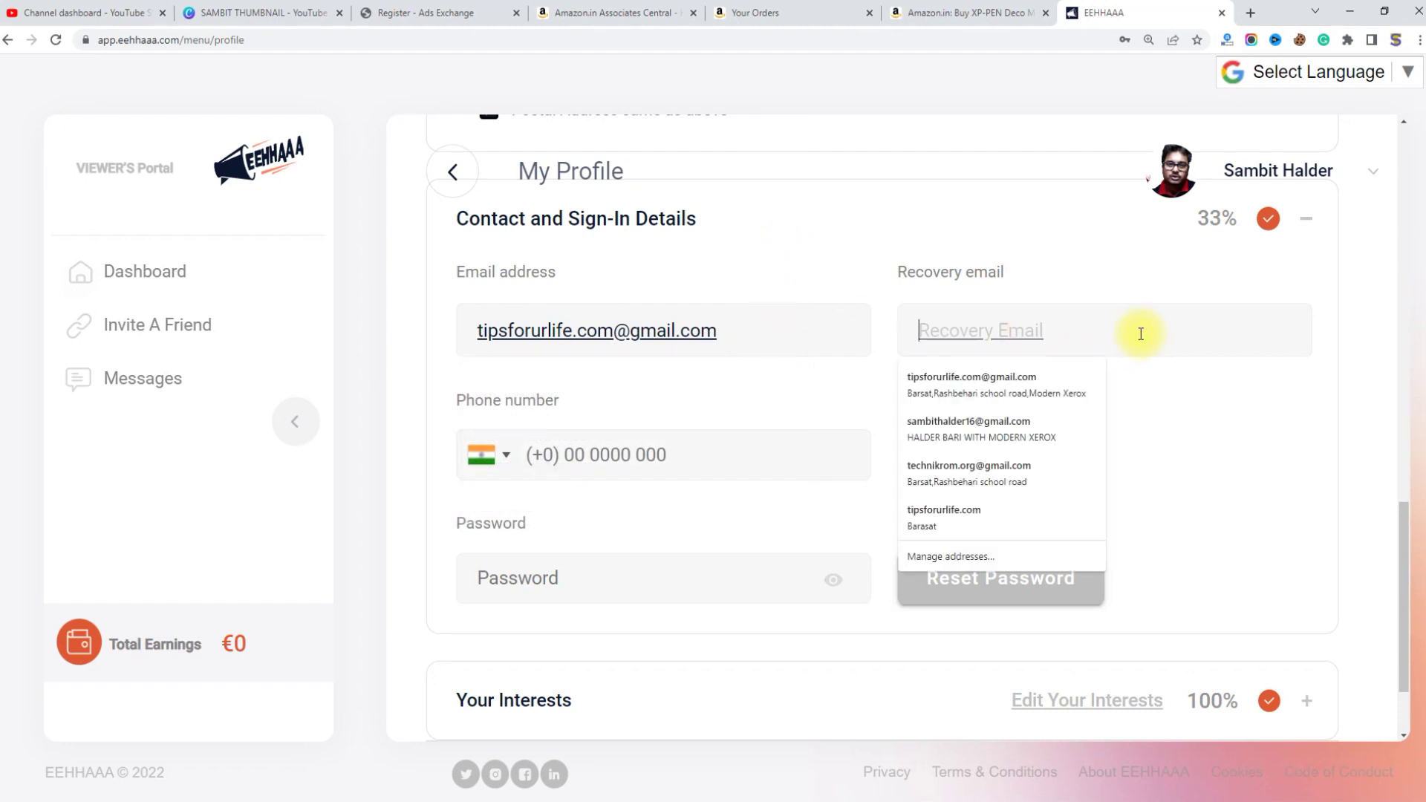
pyautogui.click(1286, 780)
# Step: Annotate the email and empty Recovery Email fields, then bring up saved emails for recovery
pyautogui.click(949, 242)
pyautogui.moveTo(926, 245)
pyautogui.mouseDown()
pyautogui.moveTo(920, 296)
pyautogui.moveTo(996, 245)
pyautogui.moveTo(915, 265)
pyautogui.mouseUp()
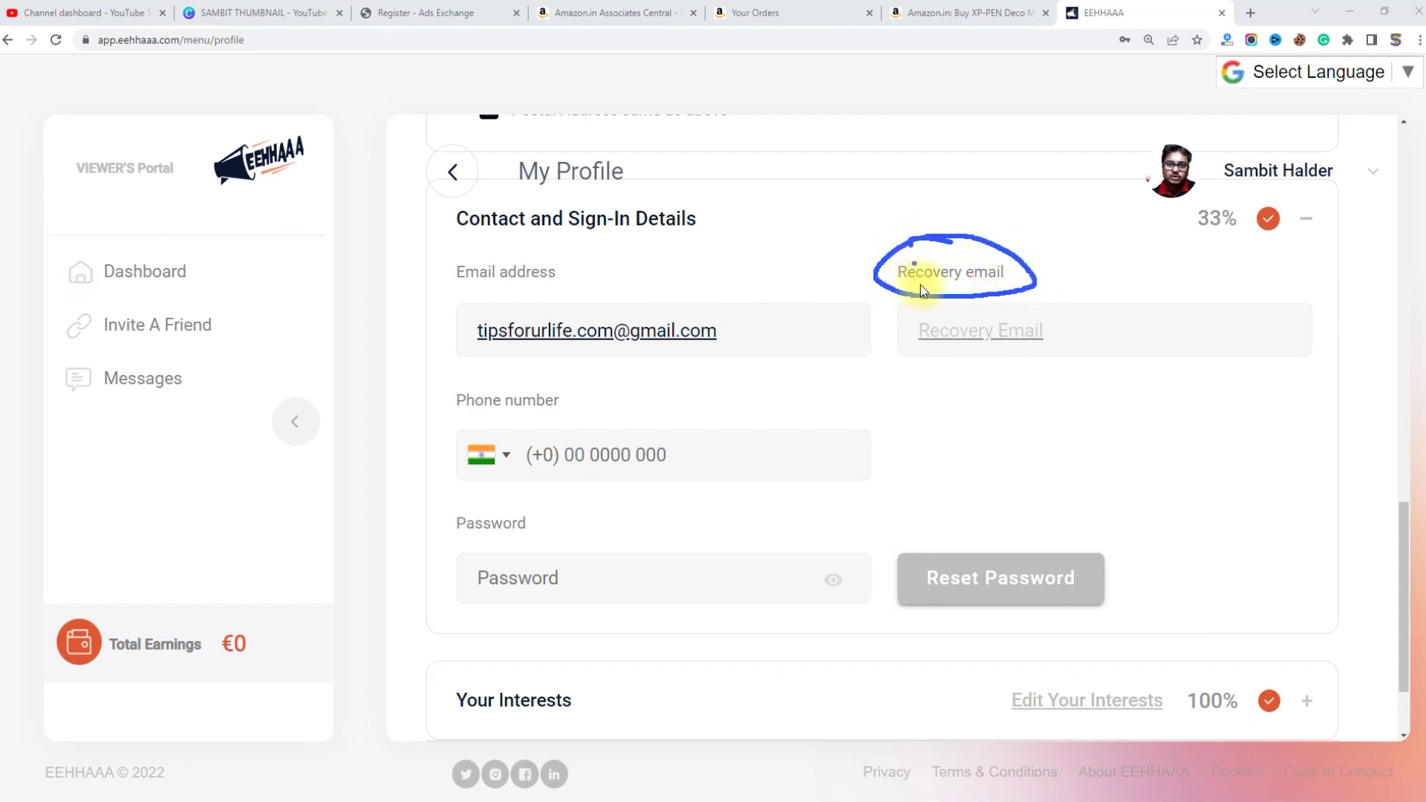
pyautogui.moveTo(1134, 339); pyautogui.dragTo(1425, 254)
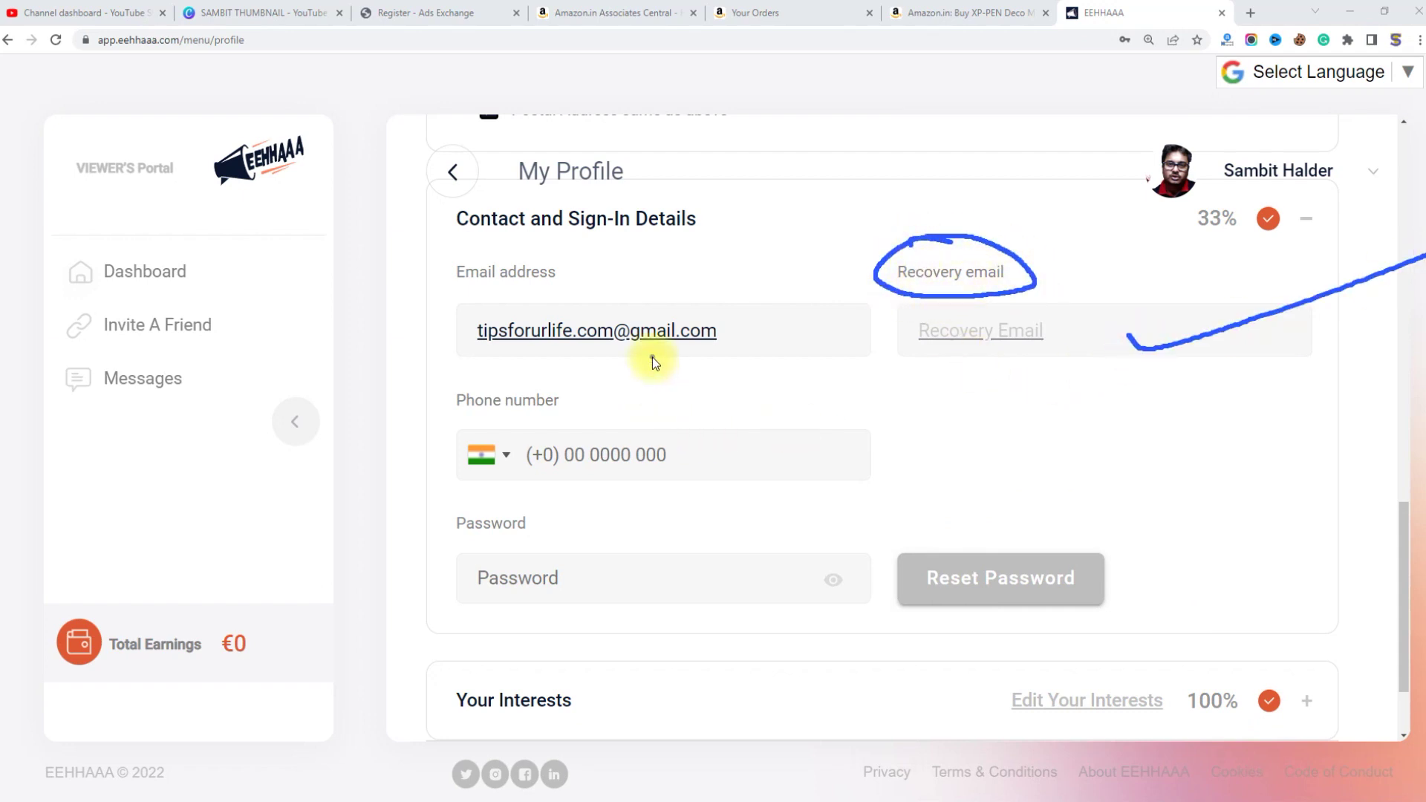
pyautogui.moveTo(652, 358); pyautogui.dragTo(817, 299)
pyautogui.moveTo(1016, 373); pyautogui.dragTo(1202, 321)
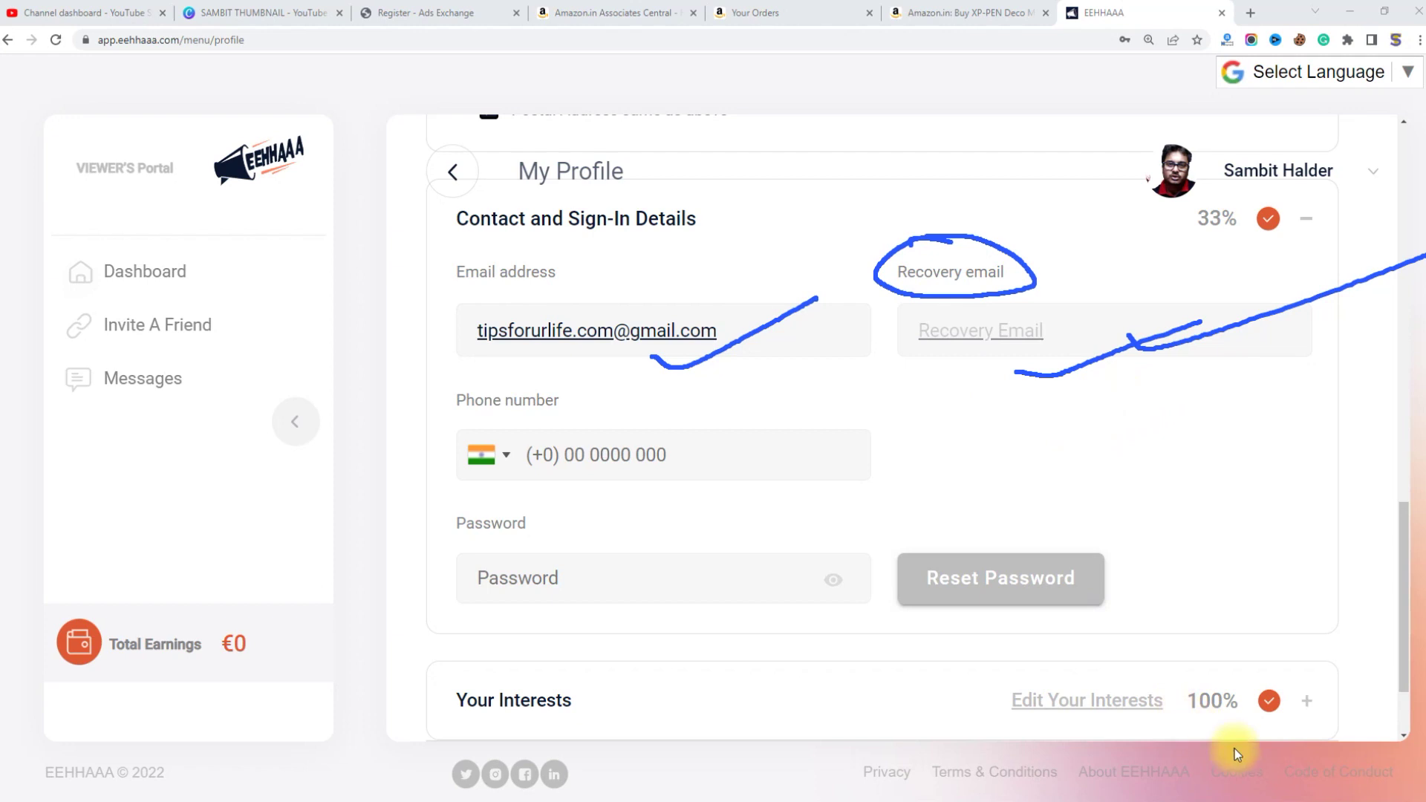
pyautogui.press('Escape')
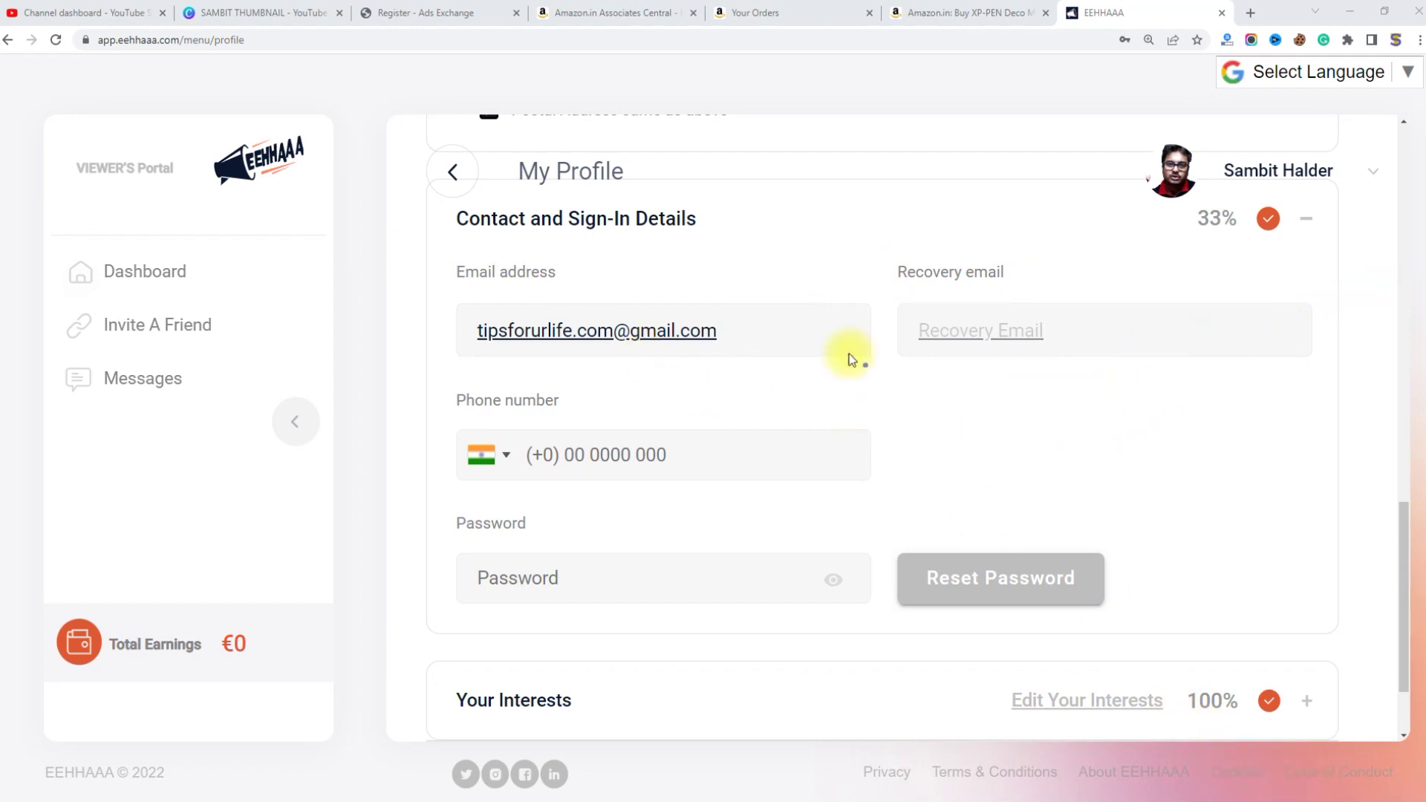
pyautogui.moveTo(660, 358); pyautogui.dragTo(818, 296)
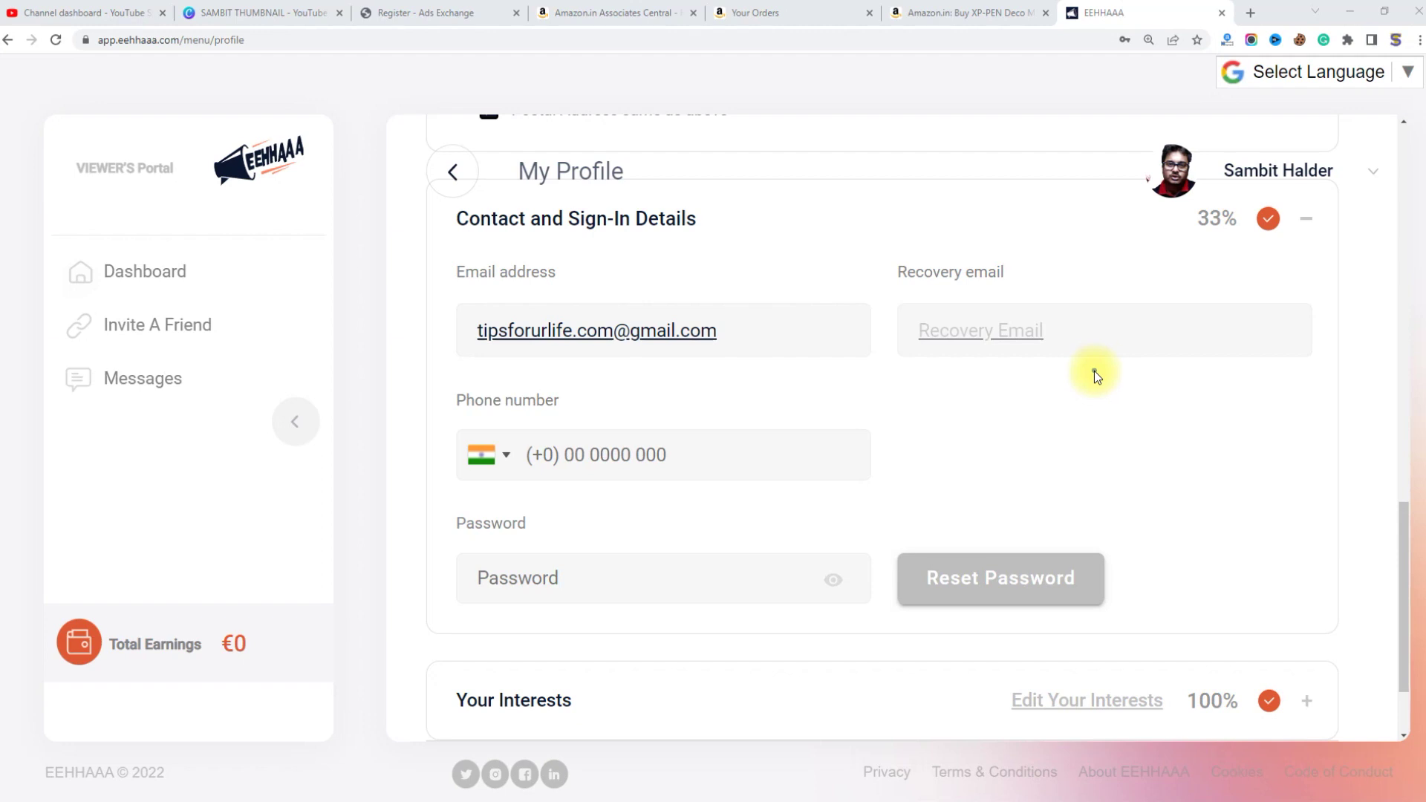
pyautogui.moveTo(1026, 359); pyautogui.dragTo(1224, 312)
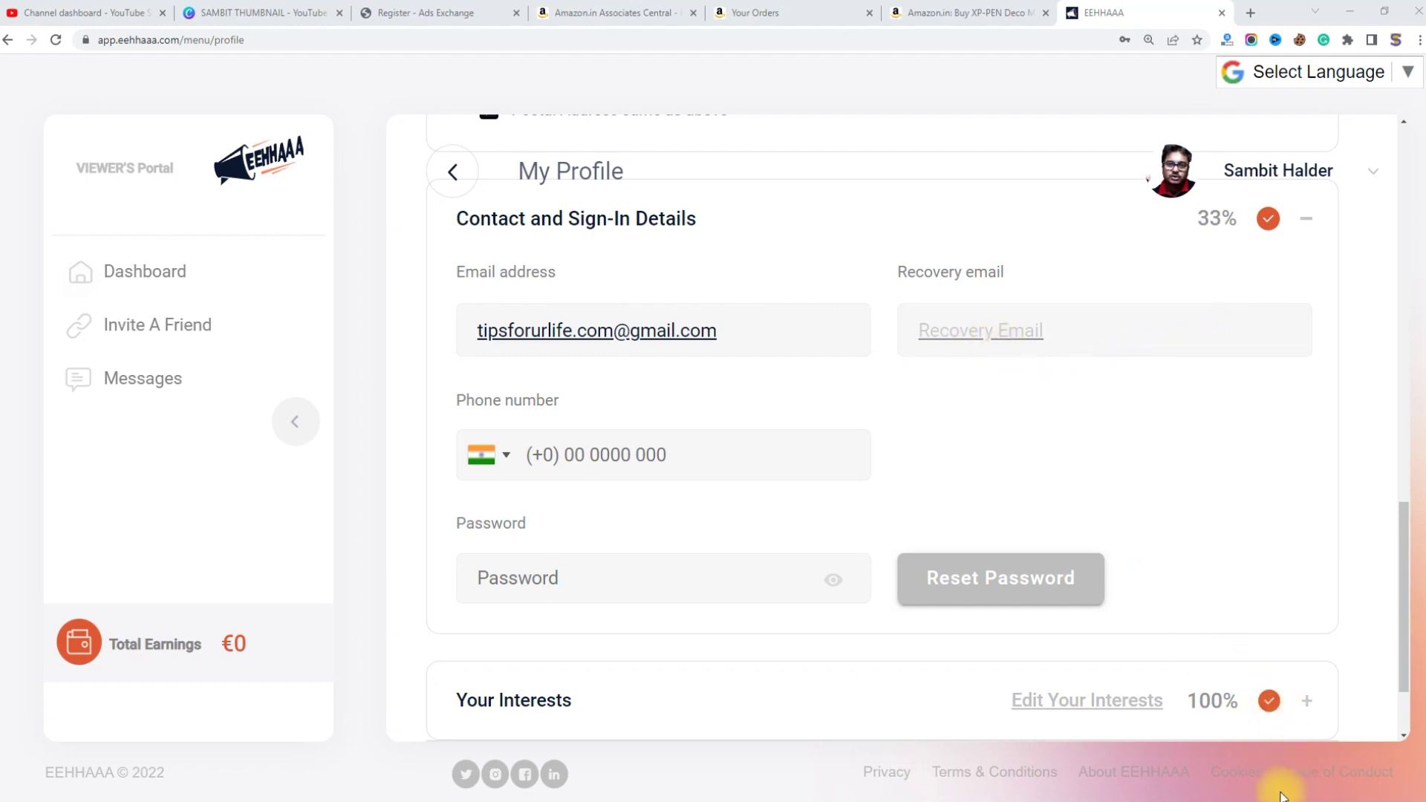
pyautogui.click(921, 327)
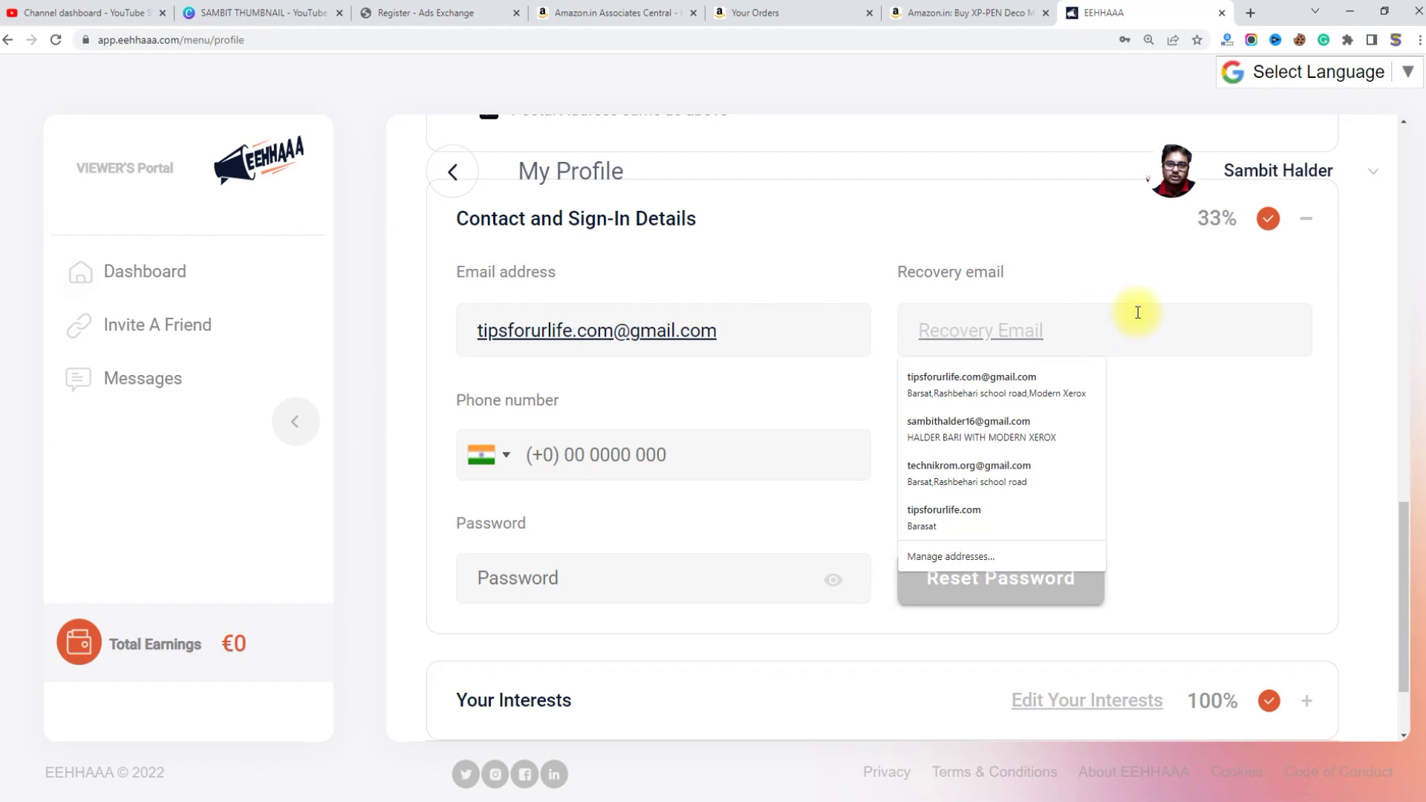
# Step: Fill the recovery email from a saved address and paste the phone number back in
pyautogui.click(1054, 431)
pyautogui.click(1029, 333)
pyautogui.moveTo(1027, 332); pyautogui.dragTo(1032, 348)
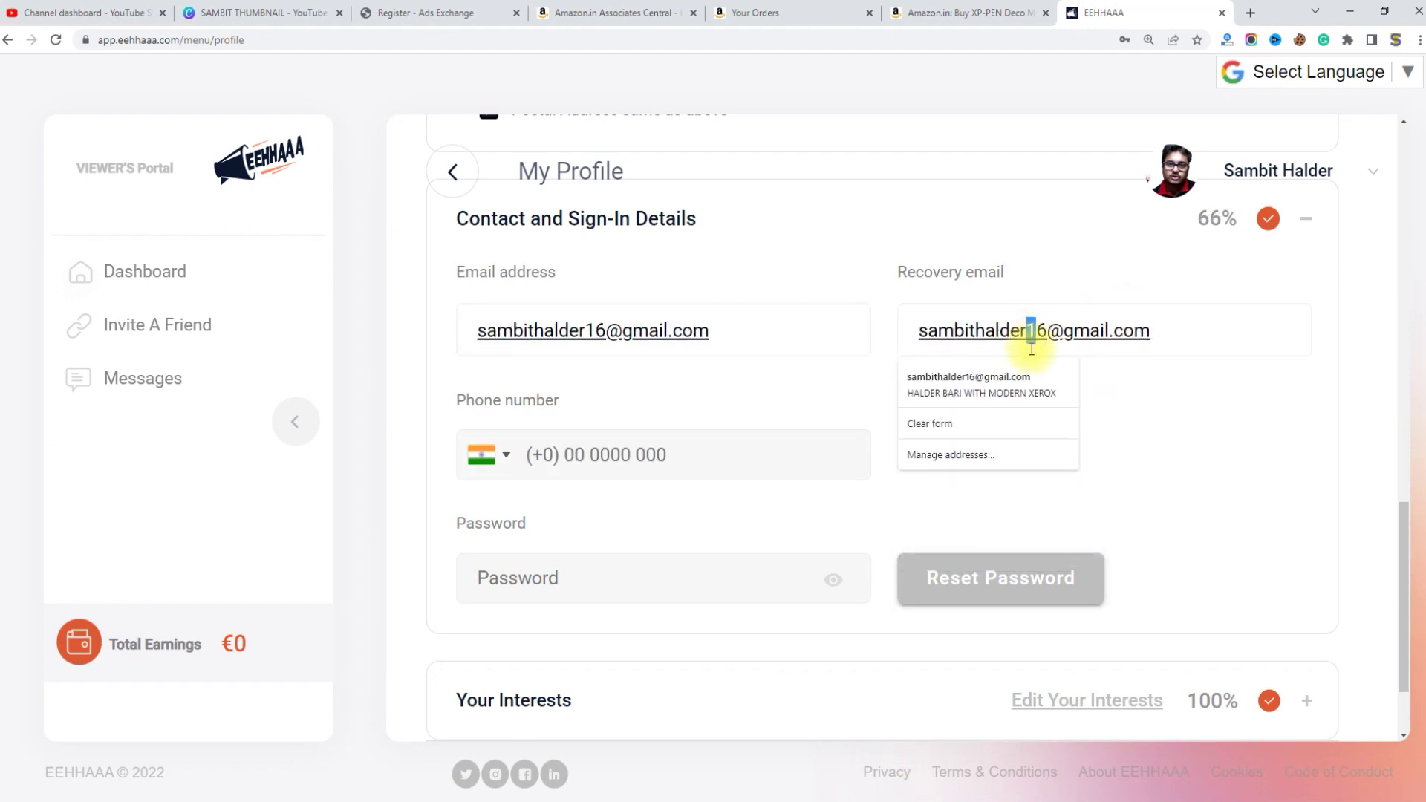
pyautogui.click(1258, 439)
pyautogui.click(520, 456)
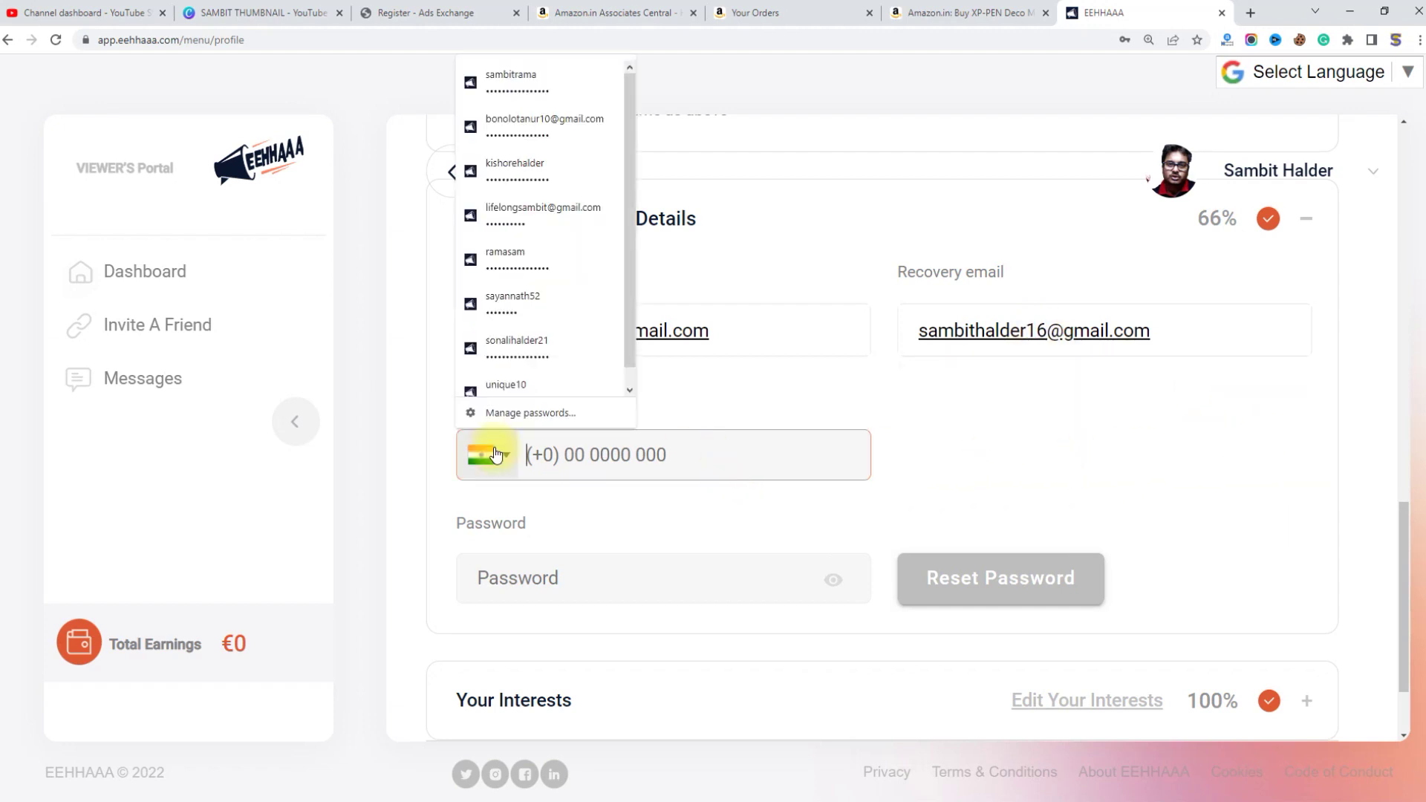
pyautogui.hotkey('ctrl', 'v')
pyautogui.click(743, 492)
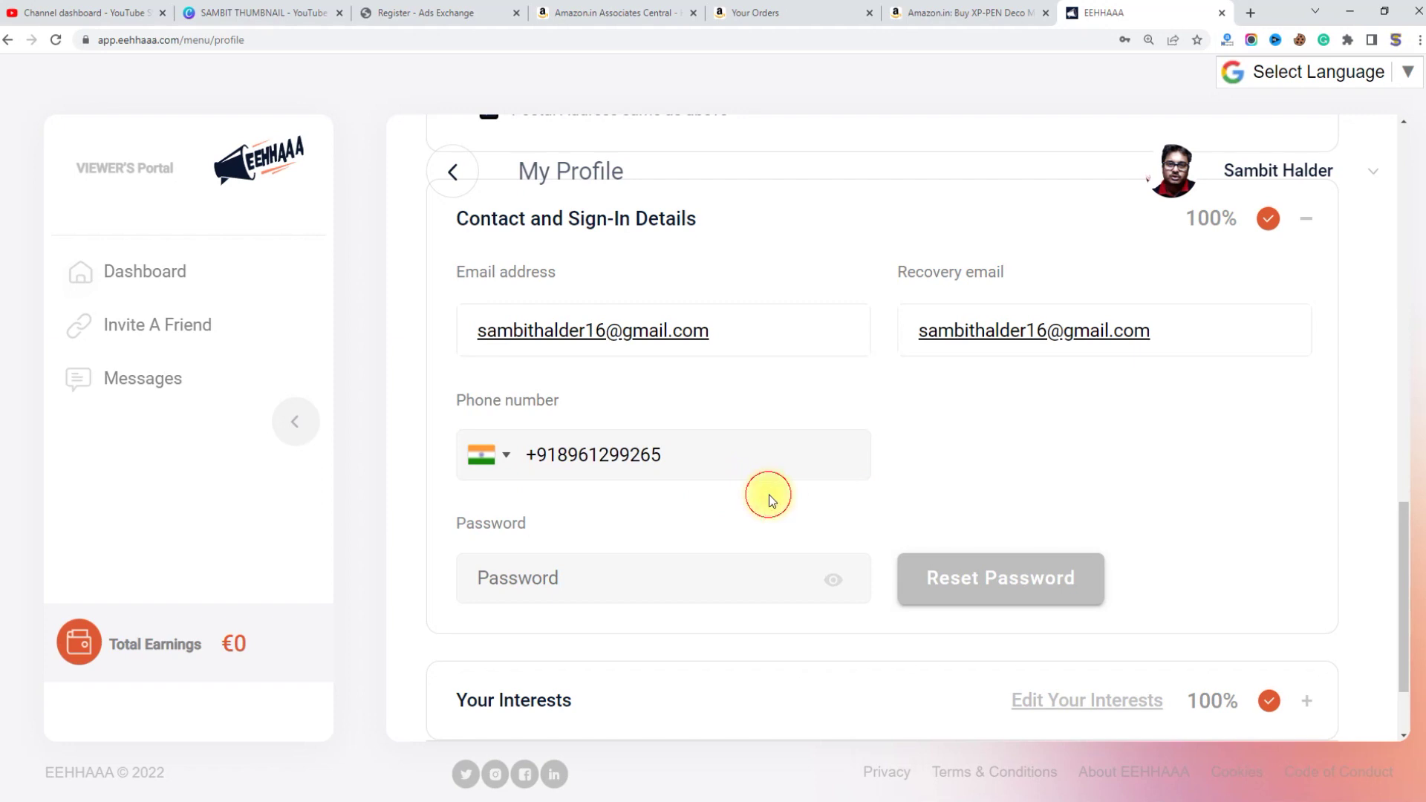
pyautogui.scroll(-2, 1151, 446)
pyautogui.scroll(5, 1222, 394)
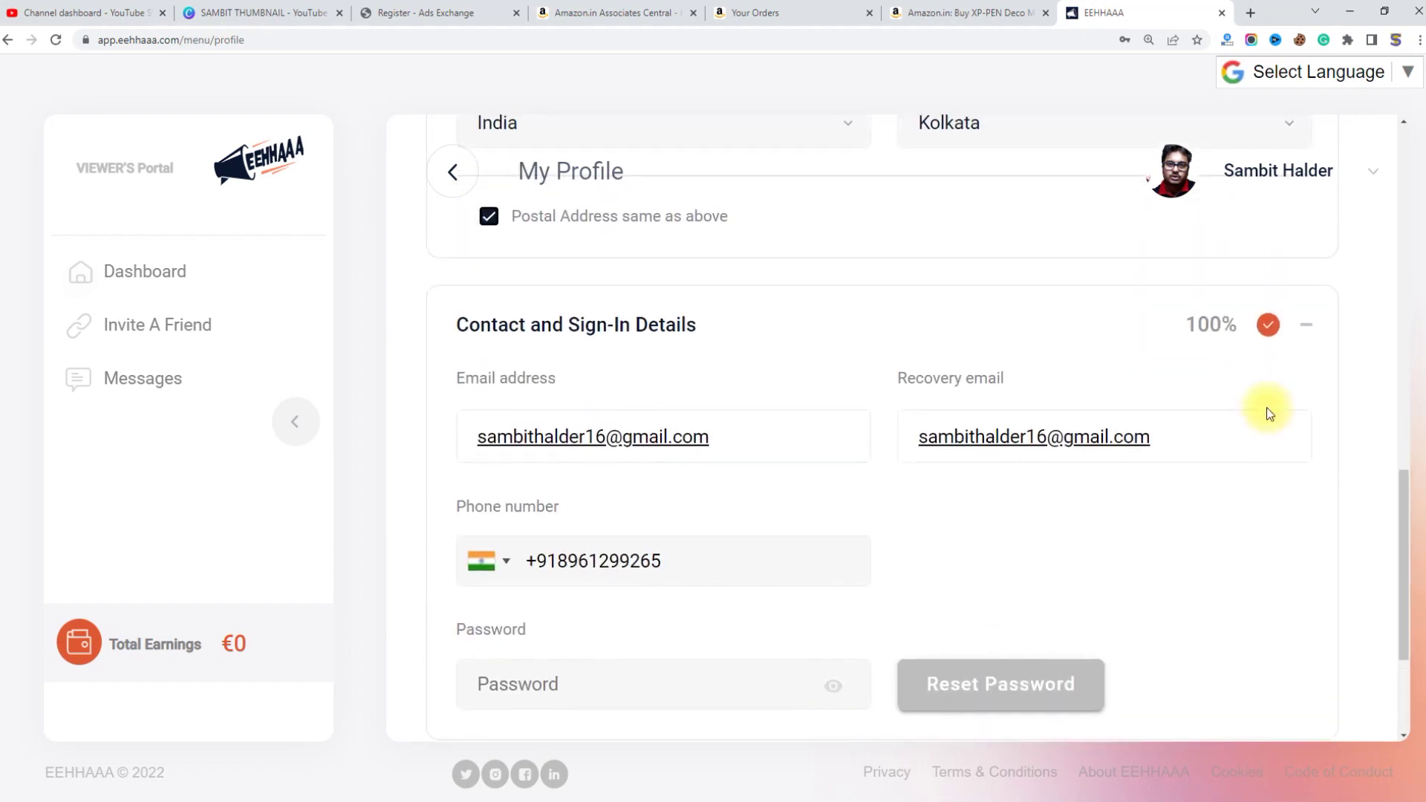
# Step: Collapse the Contact section, open Edit Your Interests, and cancel without changes
pyautogui.click(1306, 477)
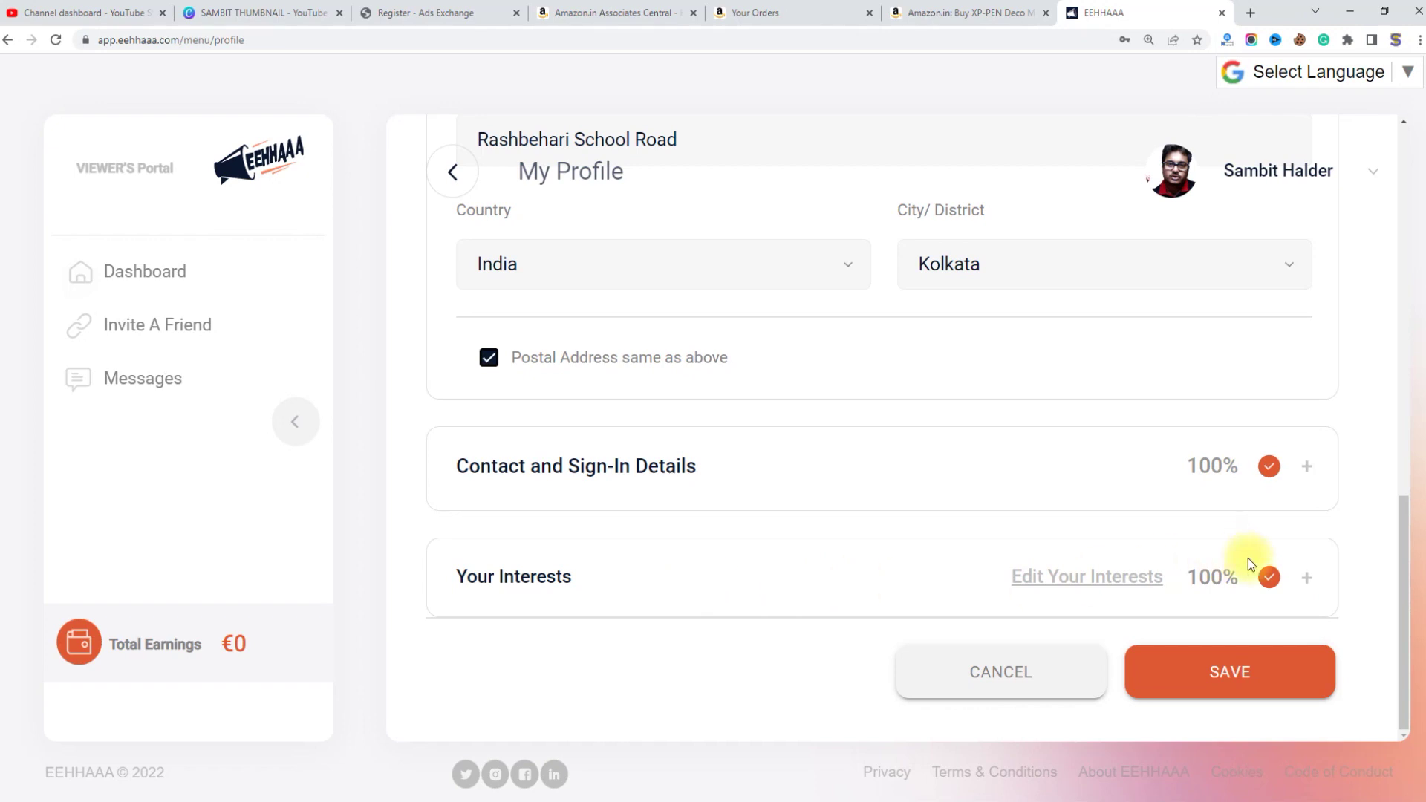
pyautogui.click(1098, 578)
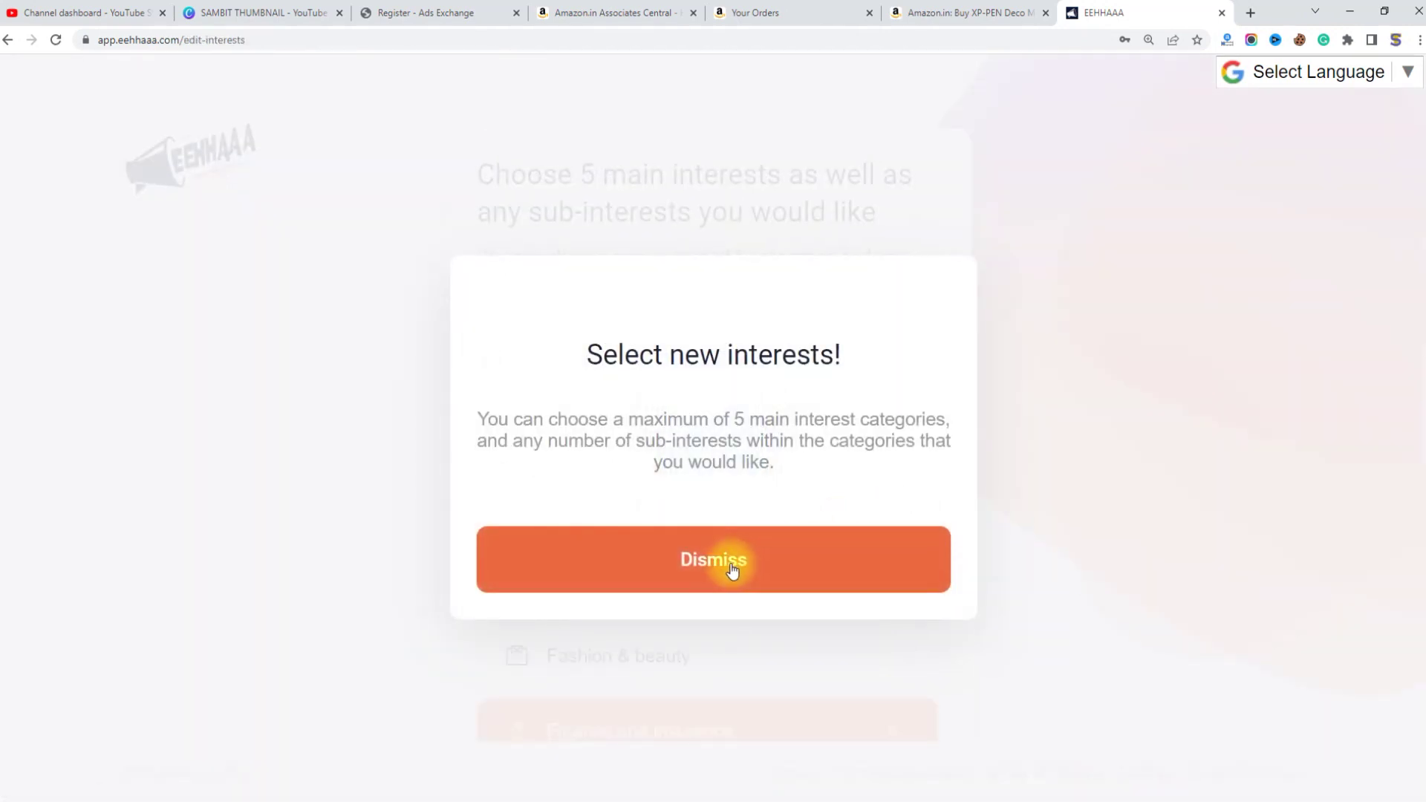
pyautogui.click(732, 571)
pyautogui.scroll(-2, 780, 500)
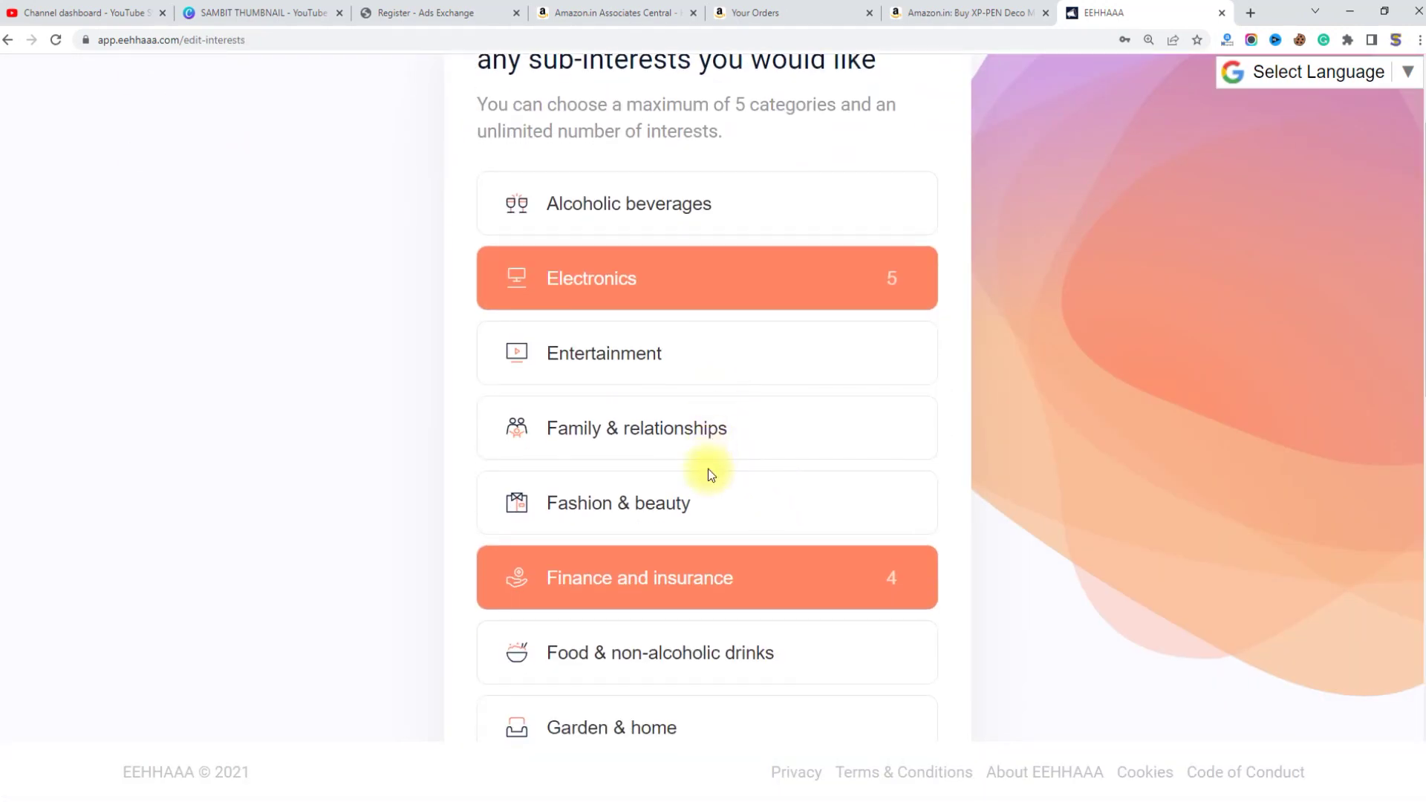
pyautogui.scroll(-14, 710, 474)
pyautogui.click(713, 603)
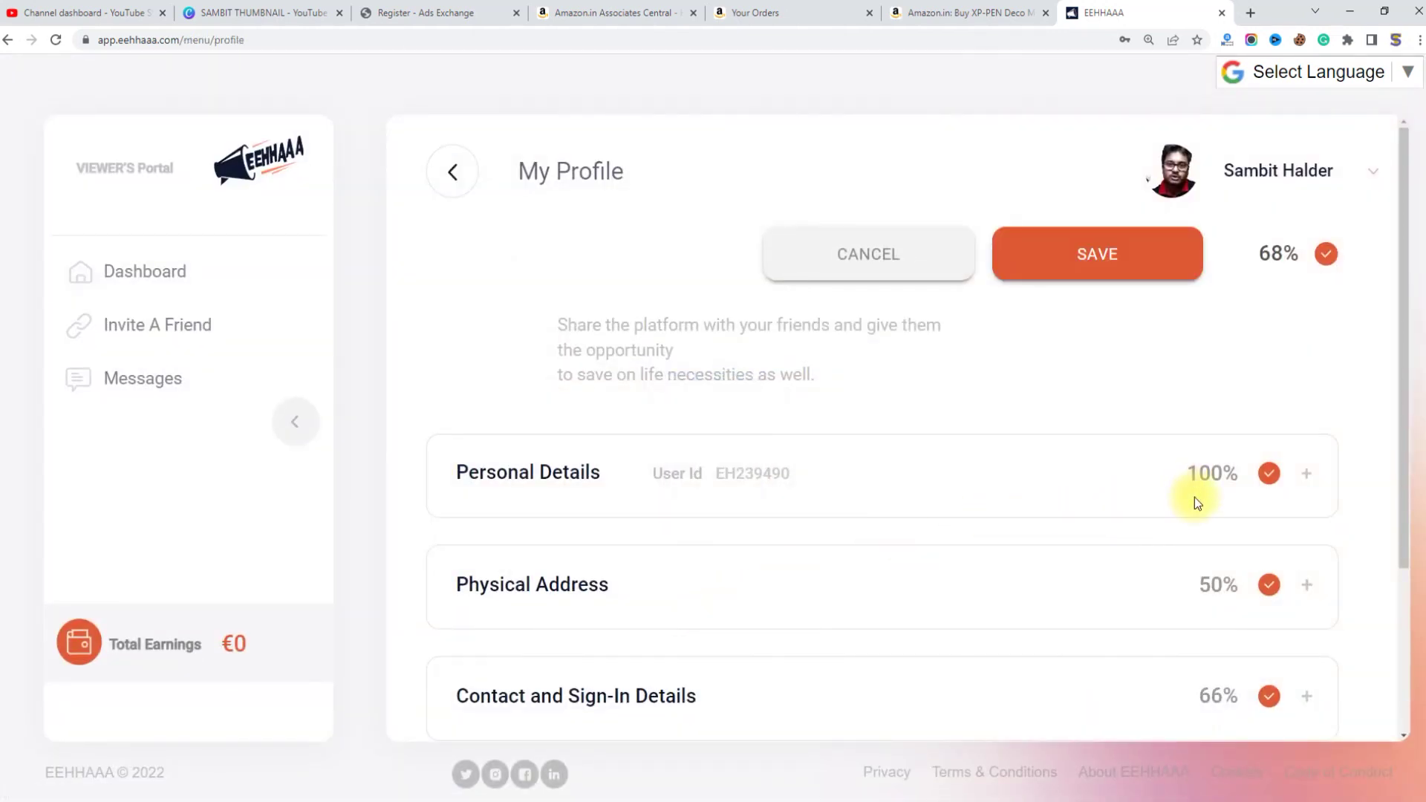
# Step: Fill the recovery email from the saved autofill suggestion so Contact and Sign-In Details reaches 100%
pyautogui.scroll(-3, 1195, 499)
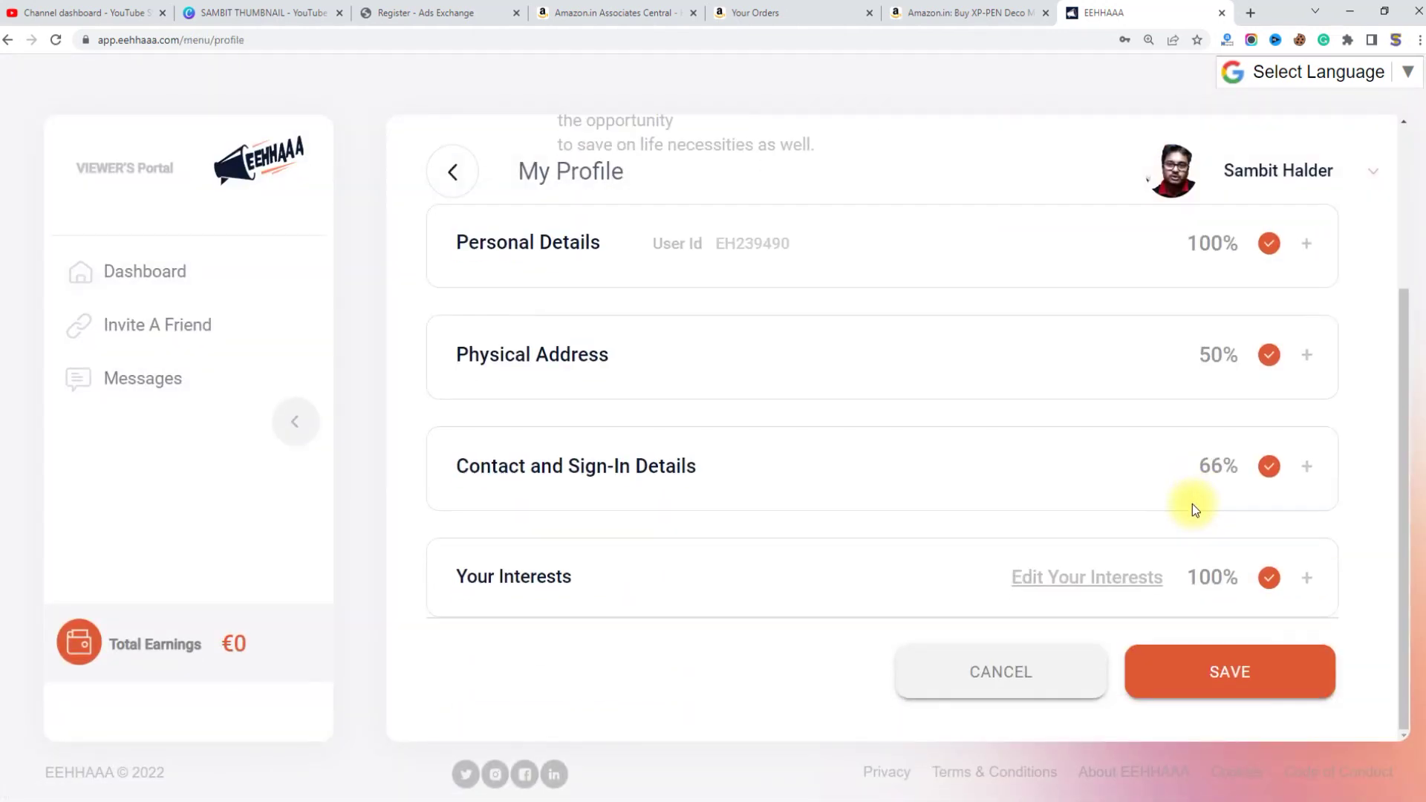
pyautogui.click(1274, 472)
pyautogui.scroll(-3, 1057, 494)
pyautogui.click(991, 343)
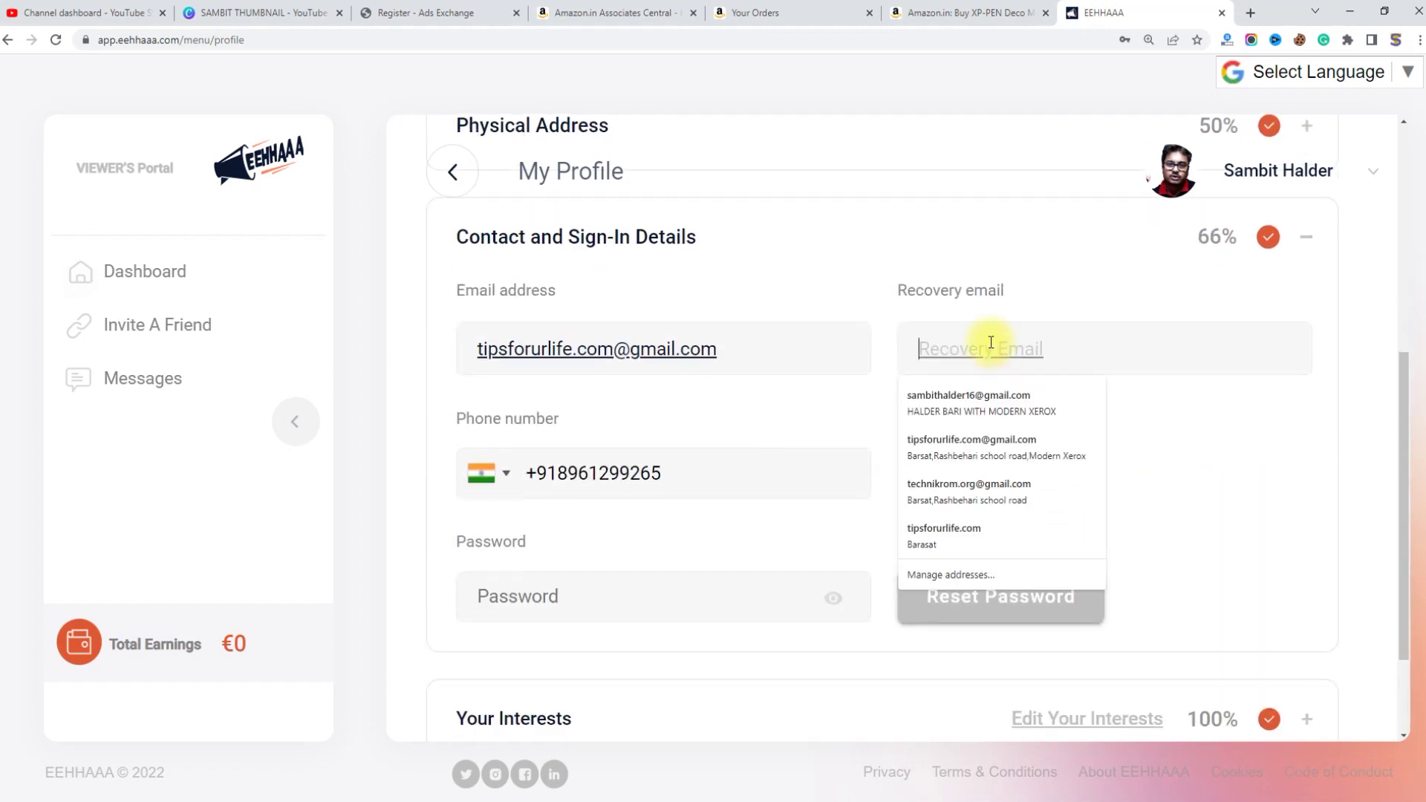
pyautogui.click(975, 397)
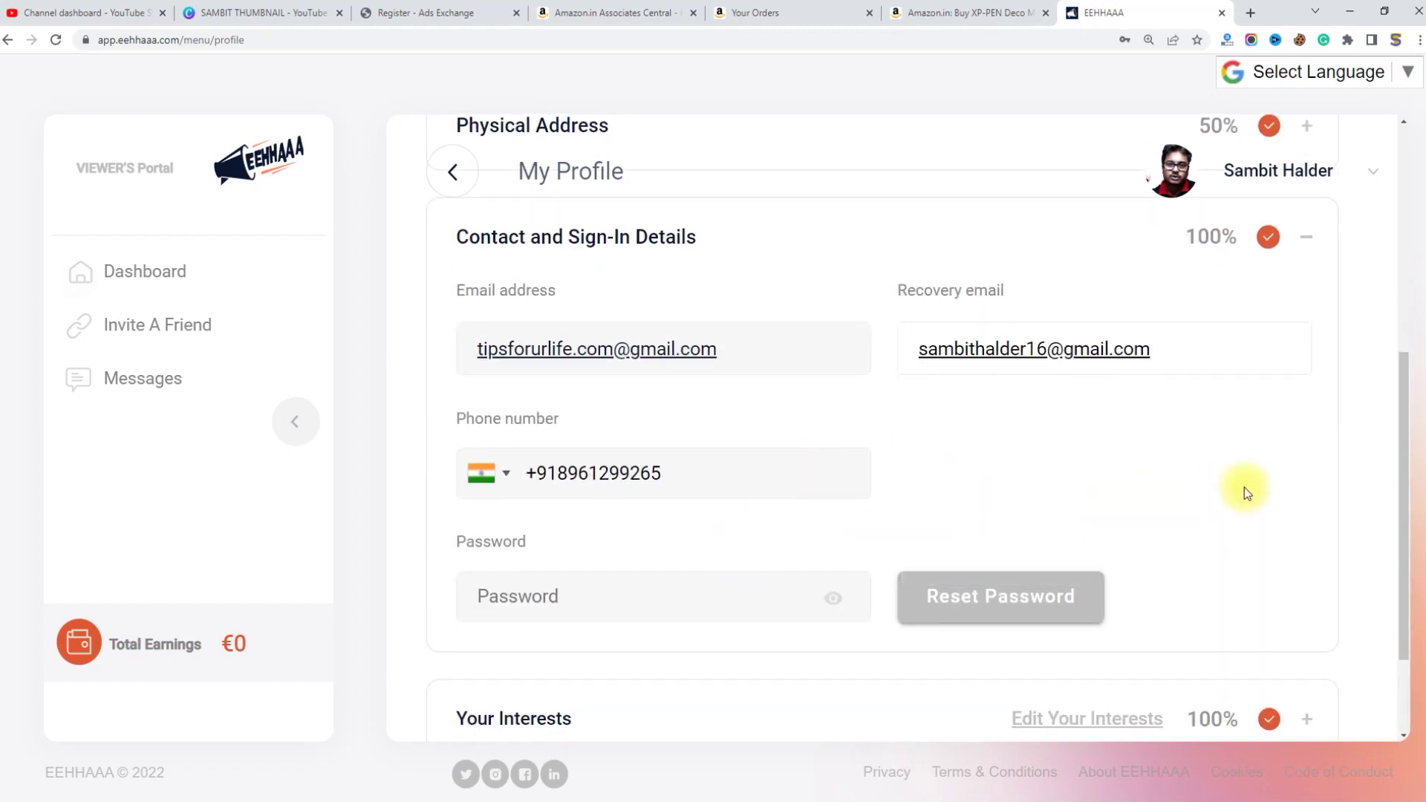
pyautogui.scroll(2, 1245, 484)
pyautogui.click(1295, 390)
# Step: Enter the street address in Physical Address lines 1 and 2, correcting a typo in line 2
pyautogui.click(1269, 358)
pyautogui.scroll(-2, 742, 401)
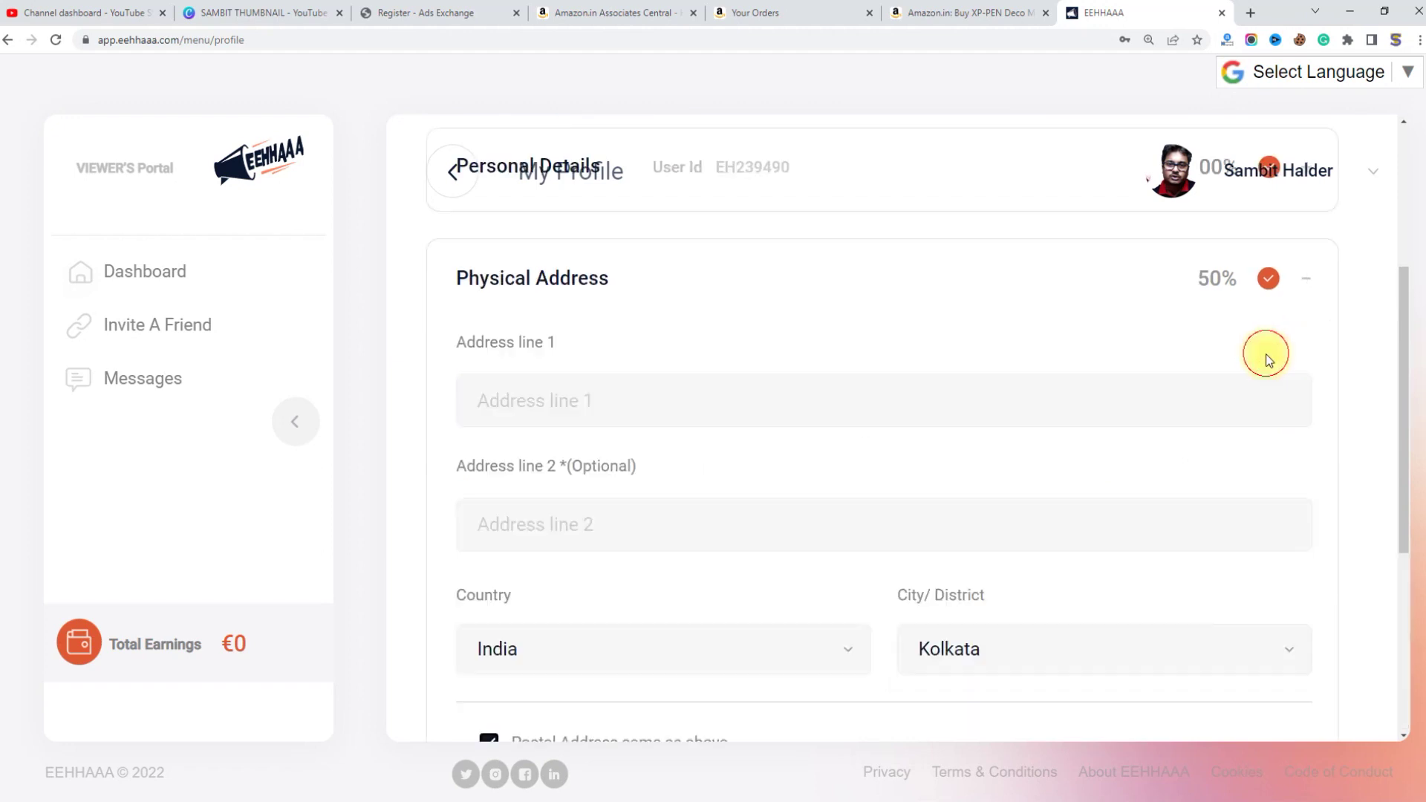
pyautogui.scroll(2, 706, 382)
pyautogui.click(559, 479)
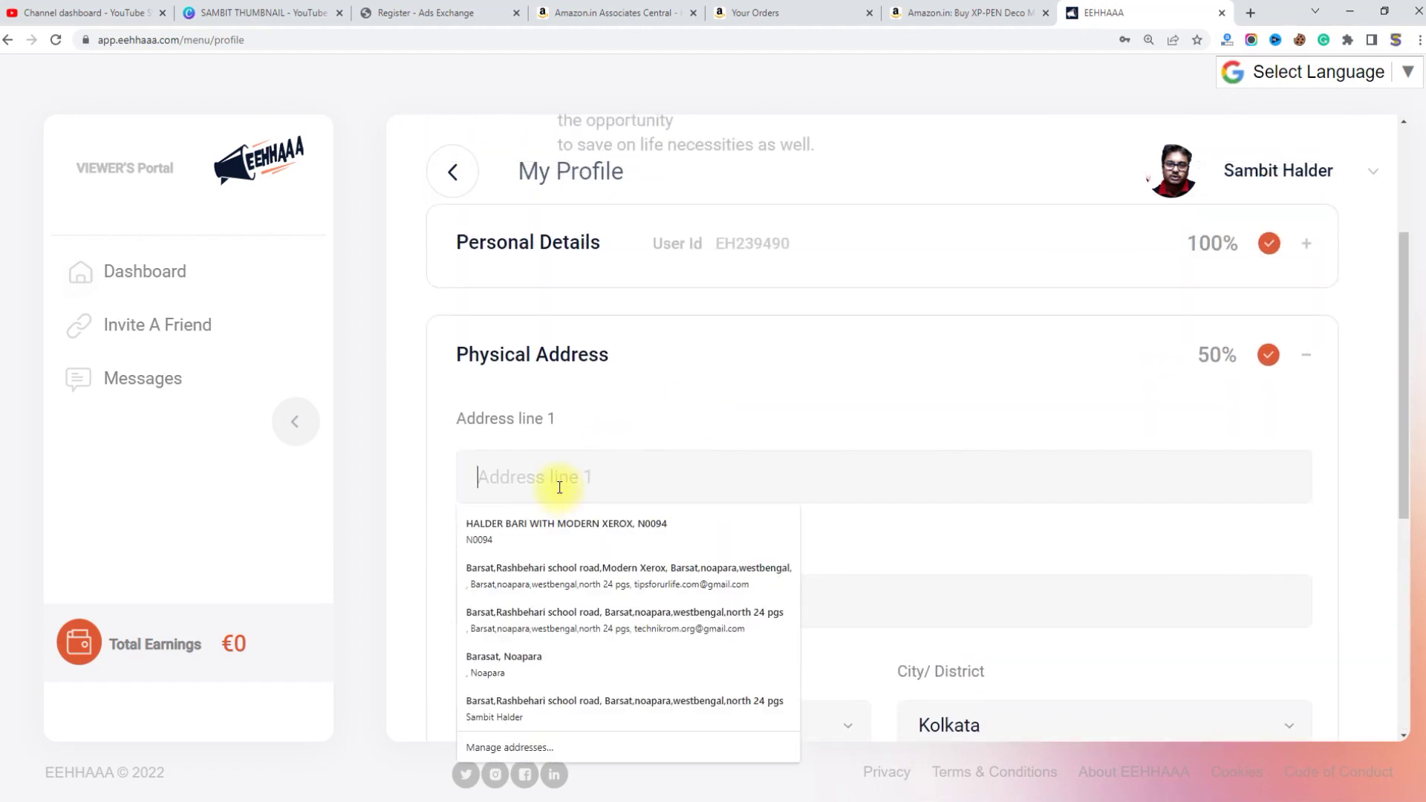
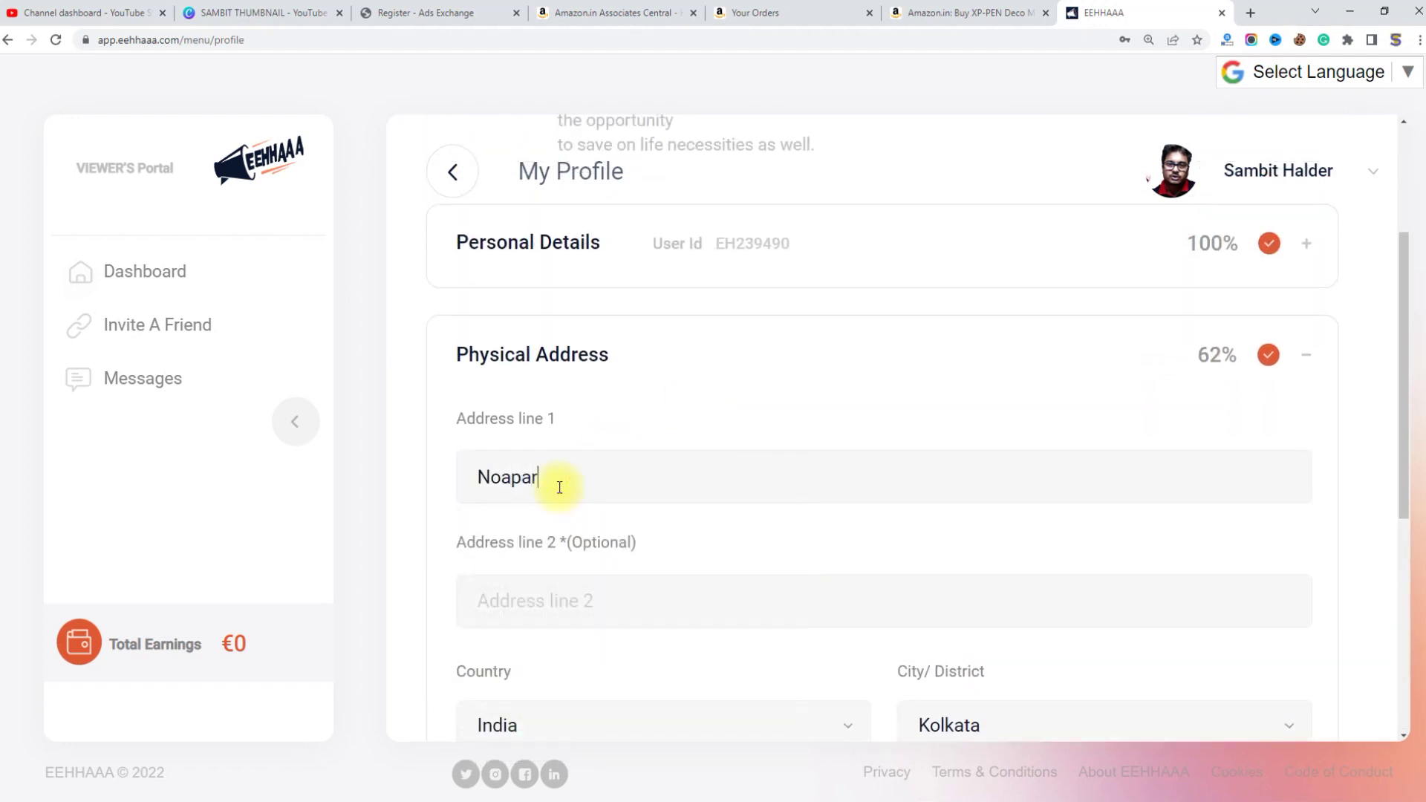
pyautogui.press('Tab')
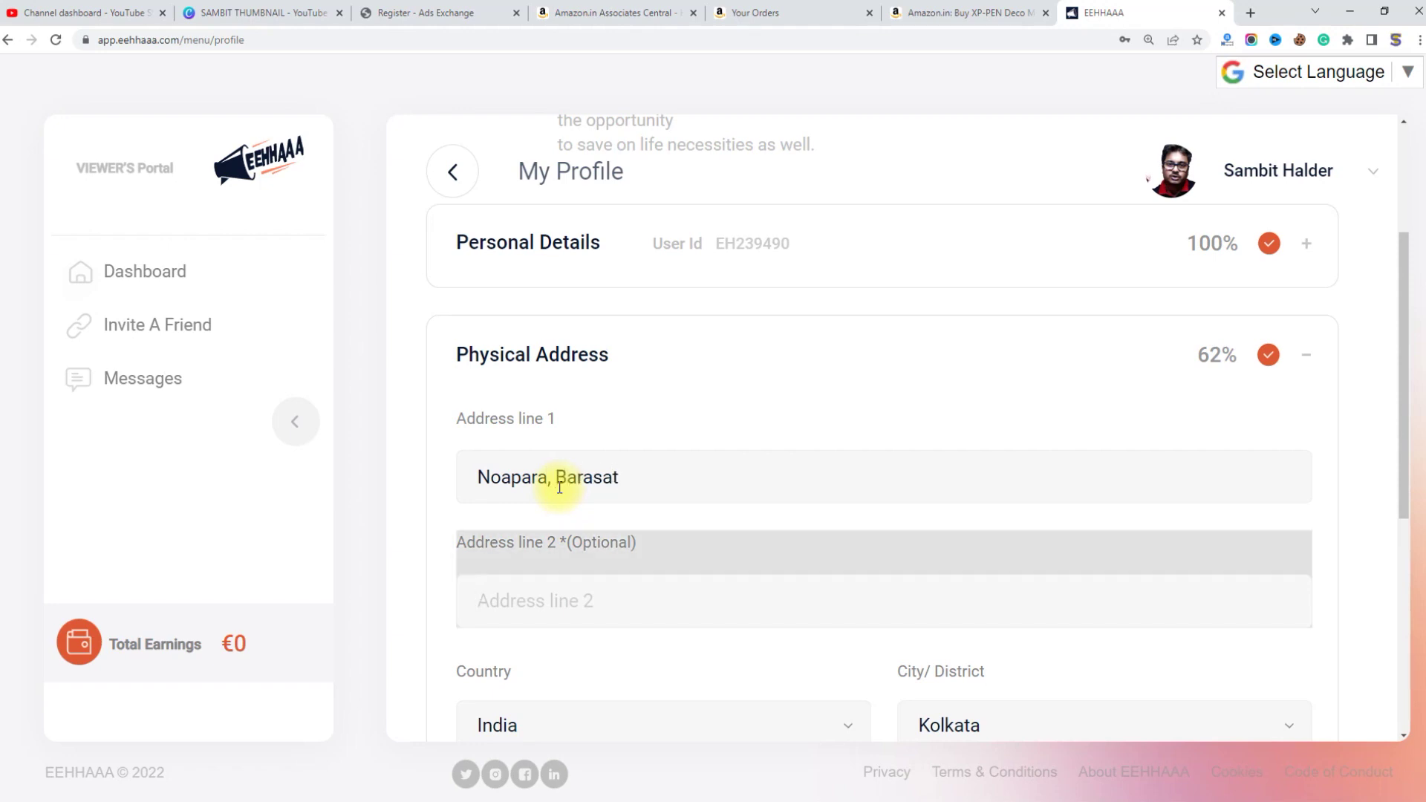
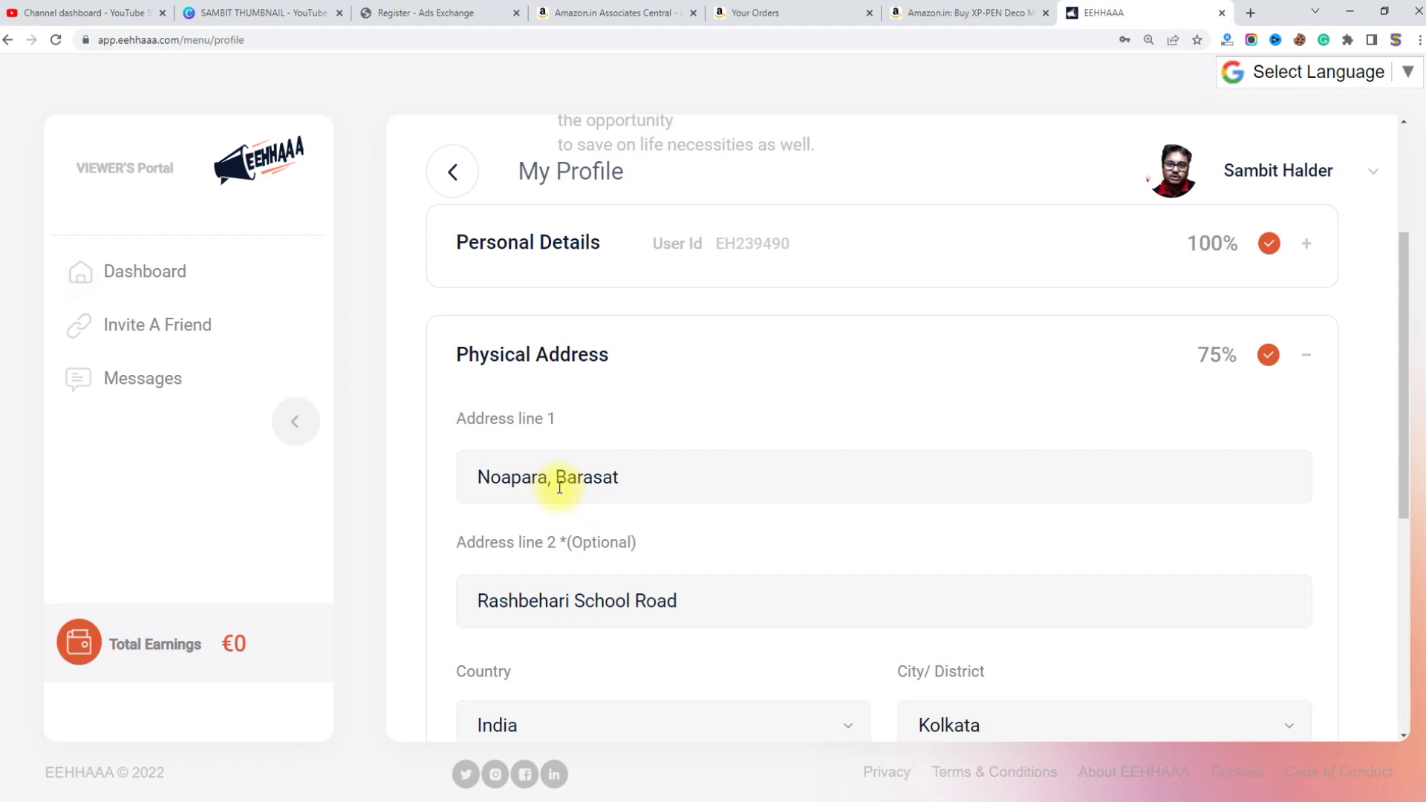
pyautogui.scroll(-2, 669, 527)
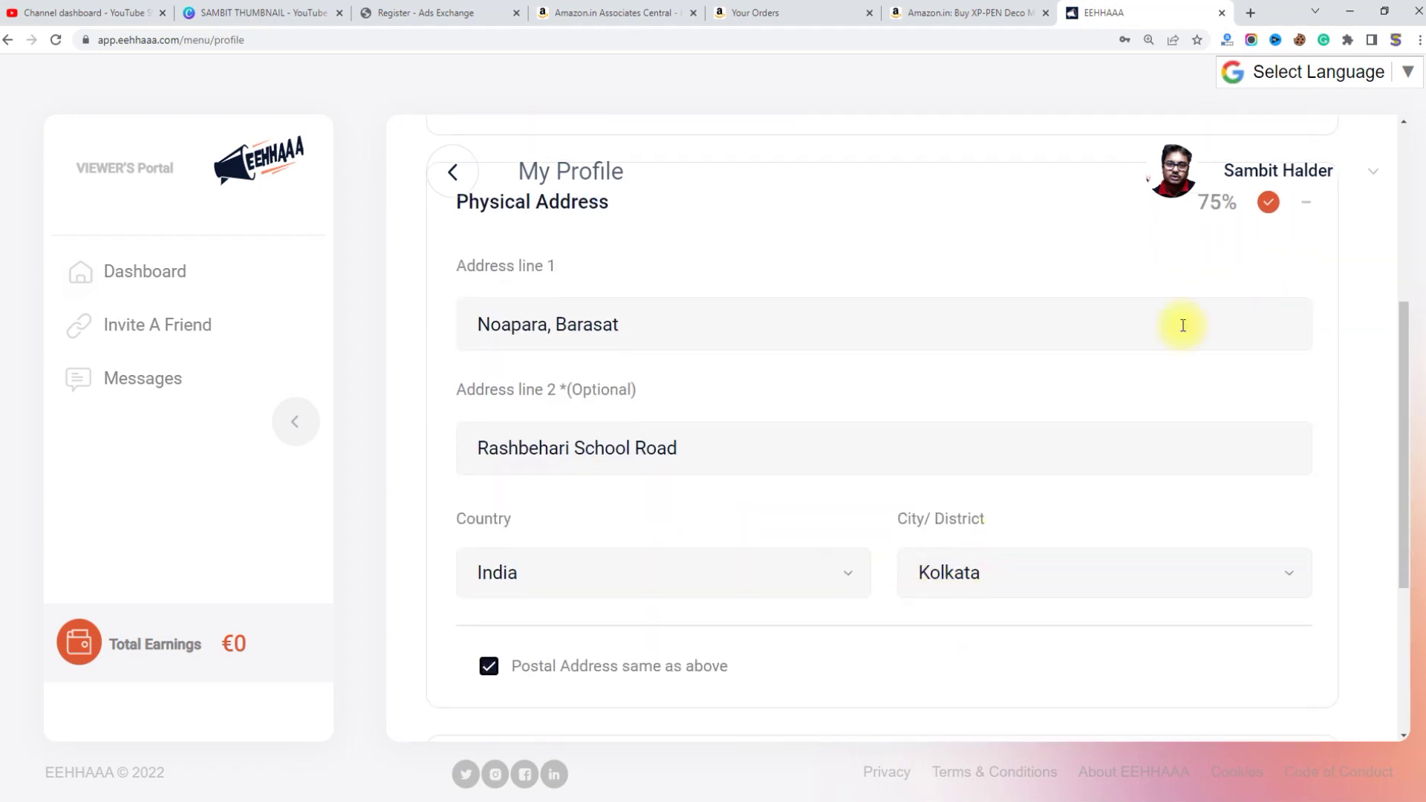
# Step: Untick and re-tick 'Postal address same as above', then collapse Physical Address at 100%
pyautogui.click(1291, 203)
pyautogui.click(1306, 200)
pyautogui.click(795, 343)
pyautogui.scroll(-3, 765, 532)
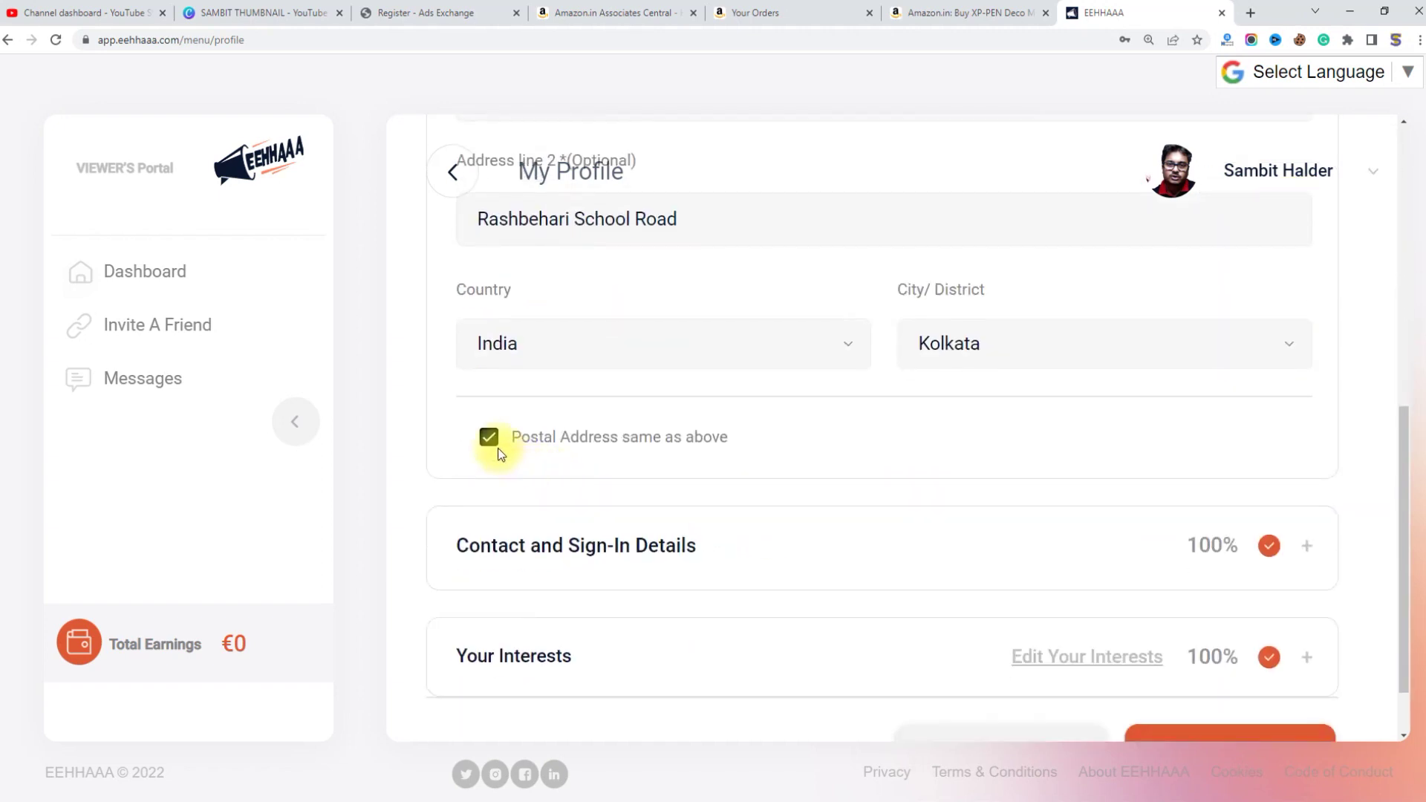
pyautogui.click(494, 447)
pyautogui.click(490, 442)
pyautogui.scroll(1, 921, 455)
pyautogui.scroll(4, 924, 454)
pyautogui.click(1305, 352)
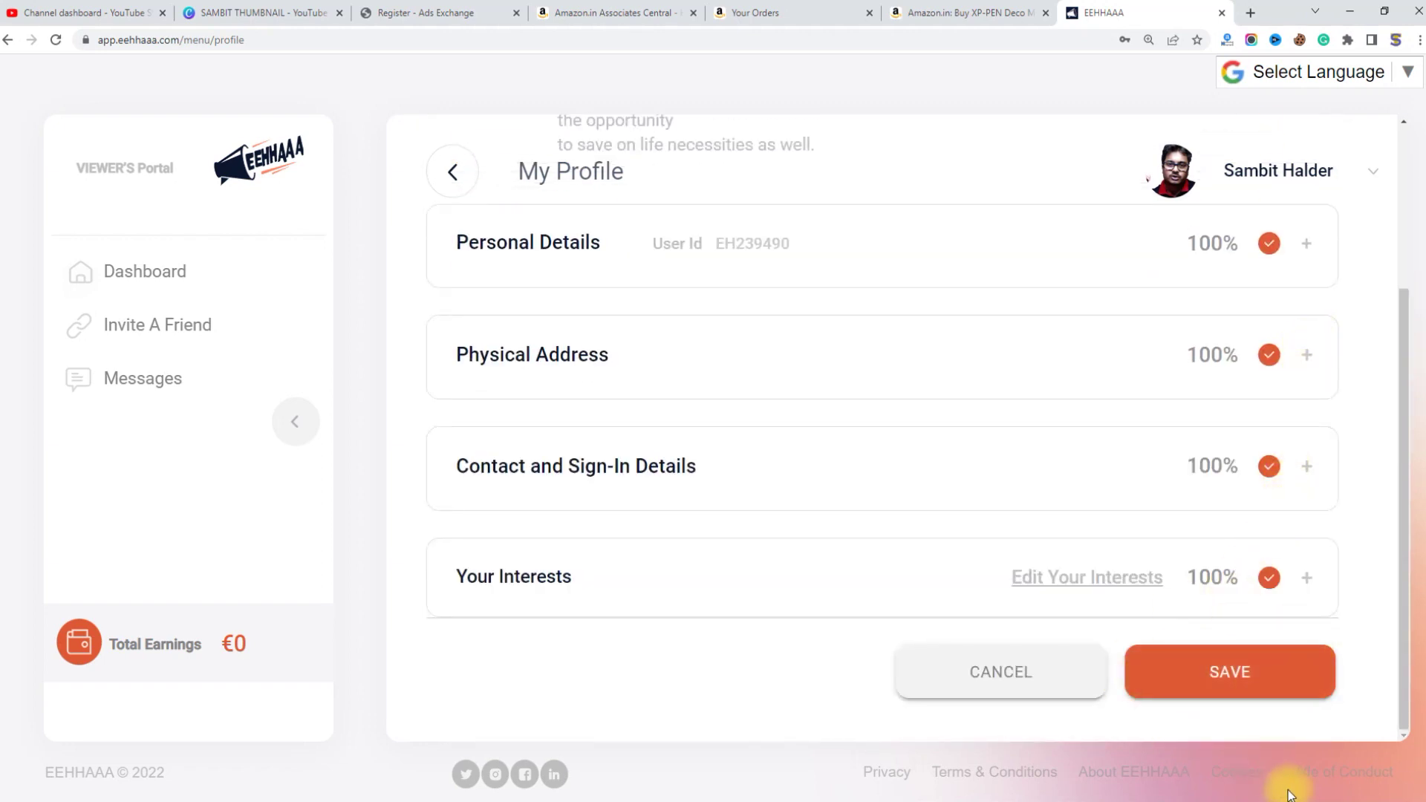
# Step: Circle the four sections' 100% figures and save the profile
pyautogui.moveTo(1208, 207); pyautogui.dragTo(1197, 309)
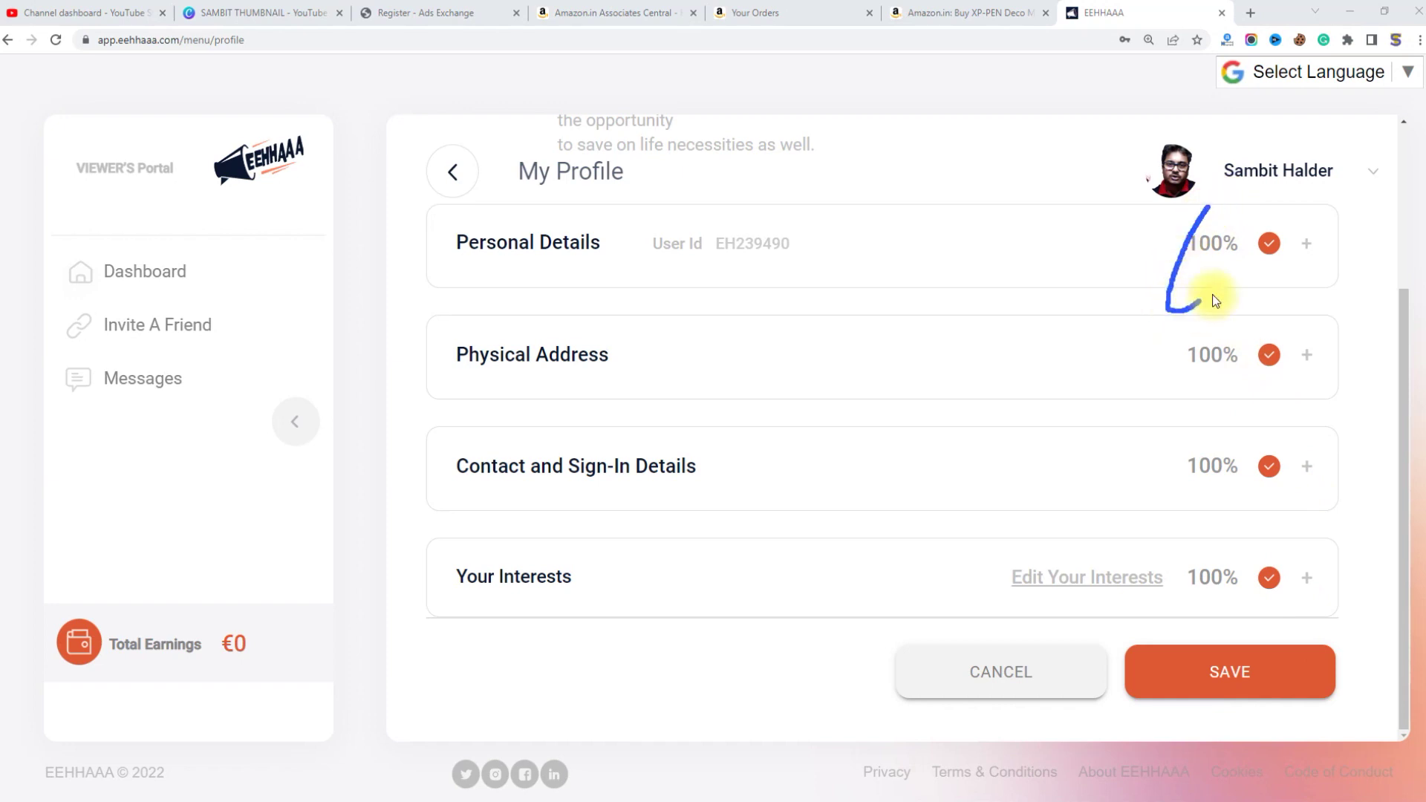
pyautogui.moveTo(1261, 353); pyautogui.dragTo(1207, 330)
pyautogui.moveTo(1203, 443)
pyautogui.mouseDown()
pyautogui.moveTo(1267, 496)
pyautogui.moveTo(1272, 460)
pyautogui.mouseUp()
pyautogui.moveTo(1233, 553)
pyautogui.mouseDown()
pyautogui.moveTo(1247, 614)
pyautogui.moveTo(1234, 557)
pyautogui.mouseUp()
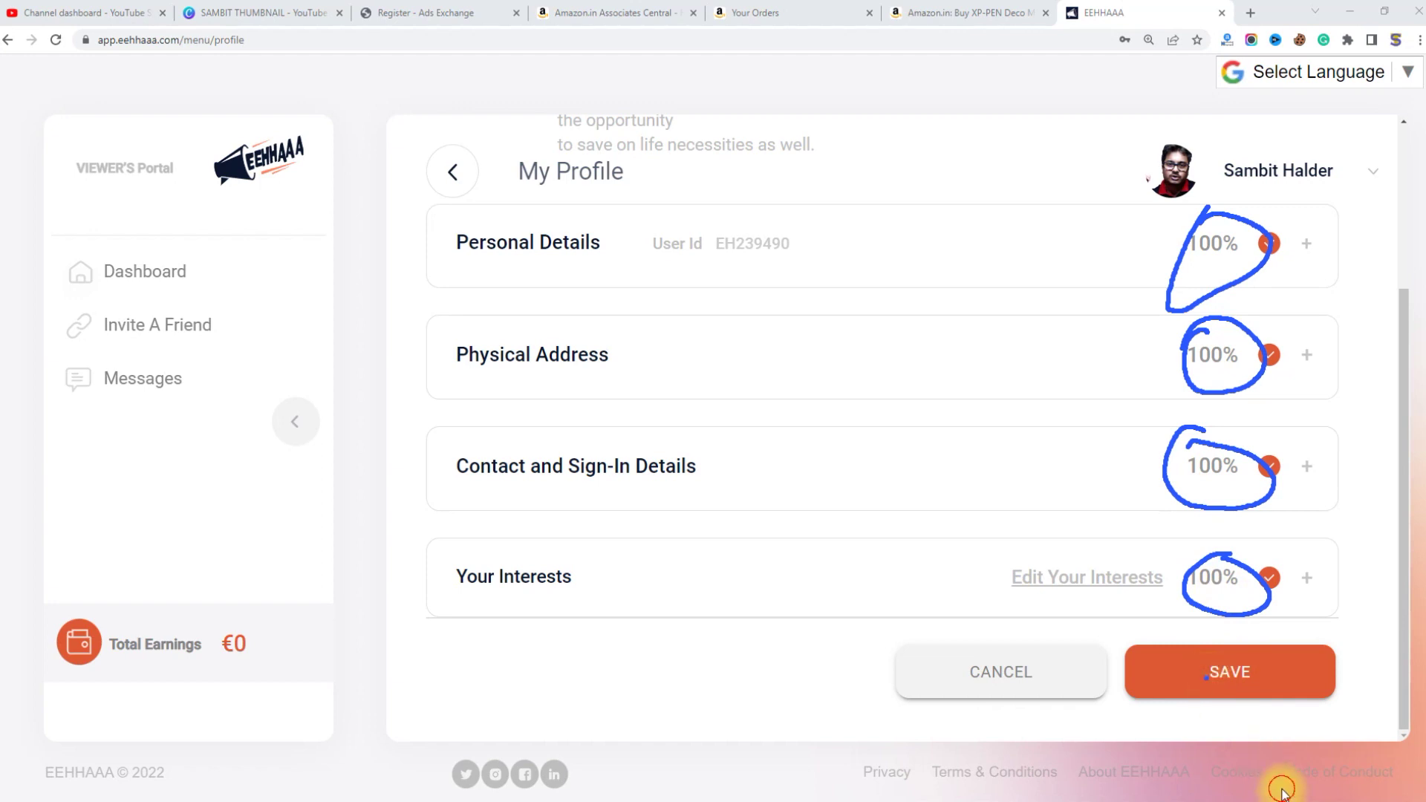
pyautogui.click(1278, 783)
pyautogui.click(1232, 679)
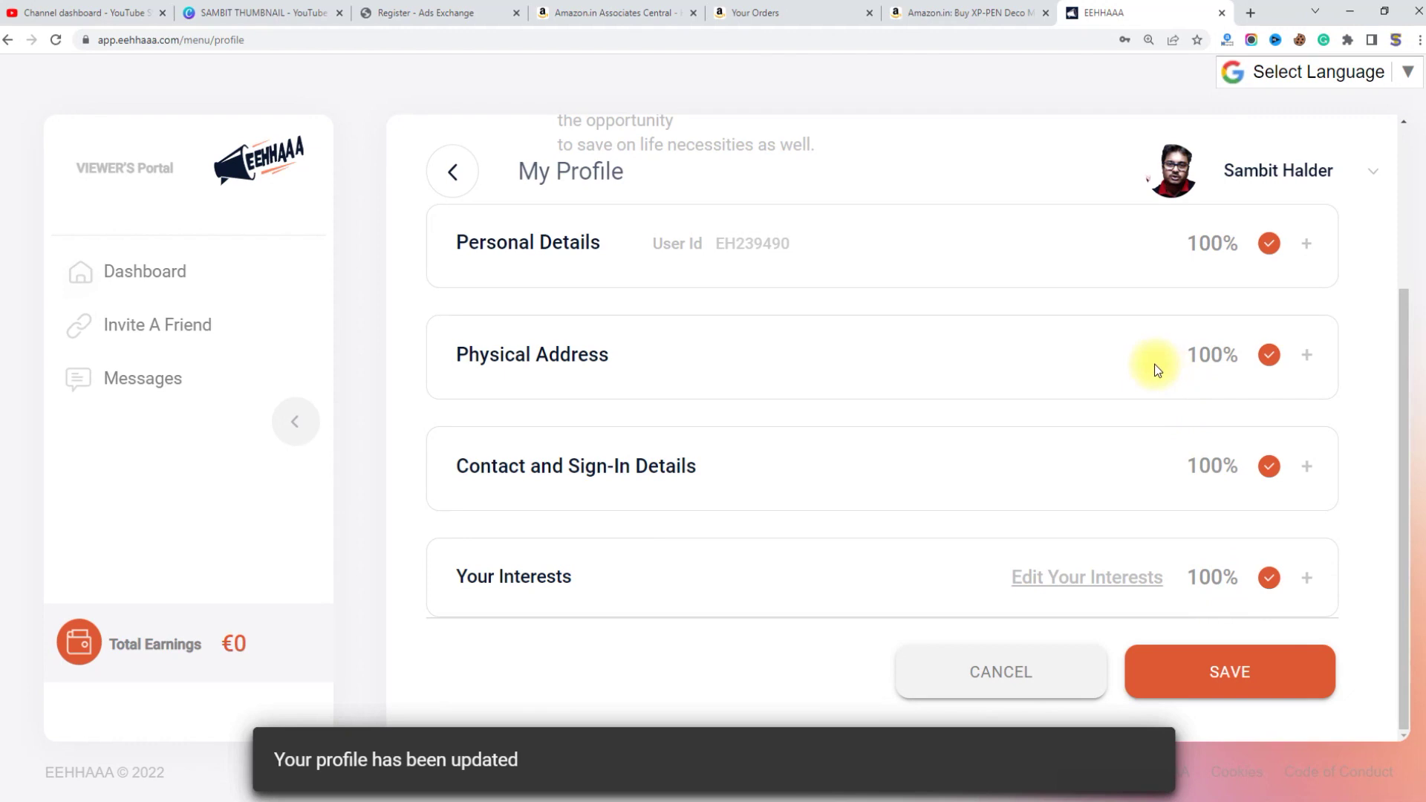
# Step: Expand Personal Details, leaving date of birth at 1970/01/01, then show the account options
pyautogui.click(1305, 244)
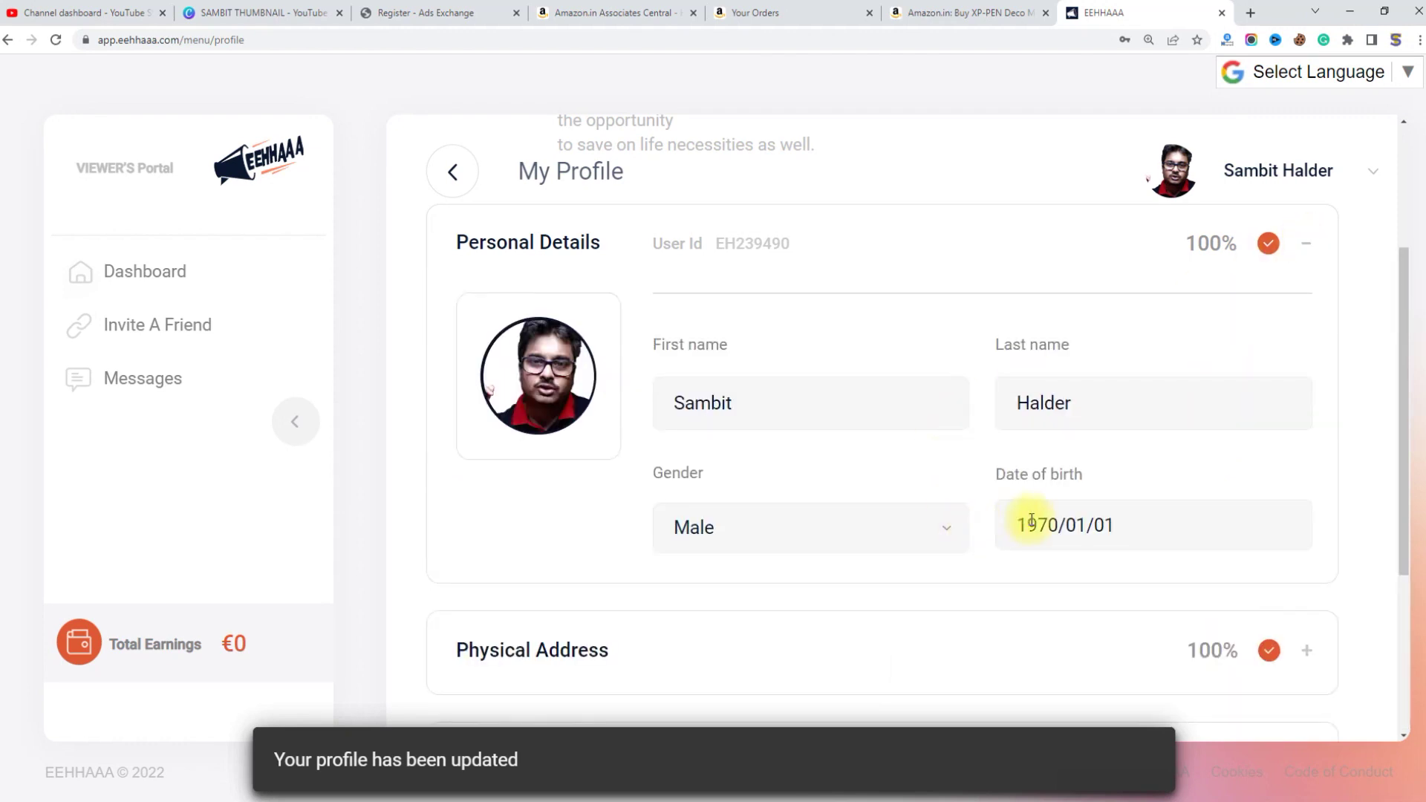
pyautogui.moveTo(1012, 523); pyautogui.dragTo(1165, 528)
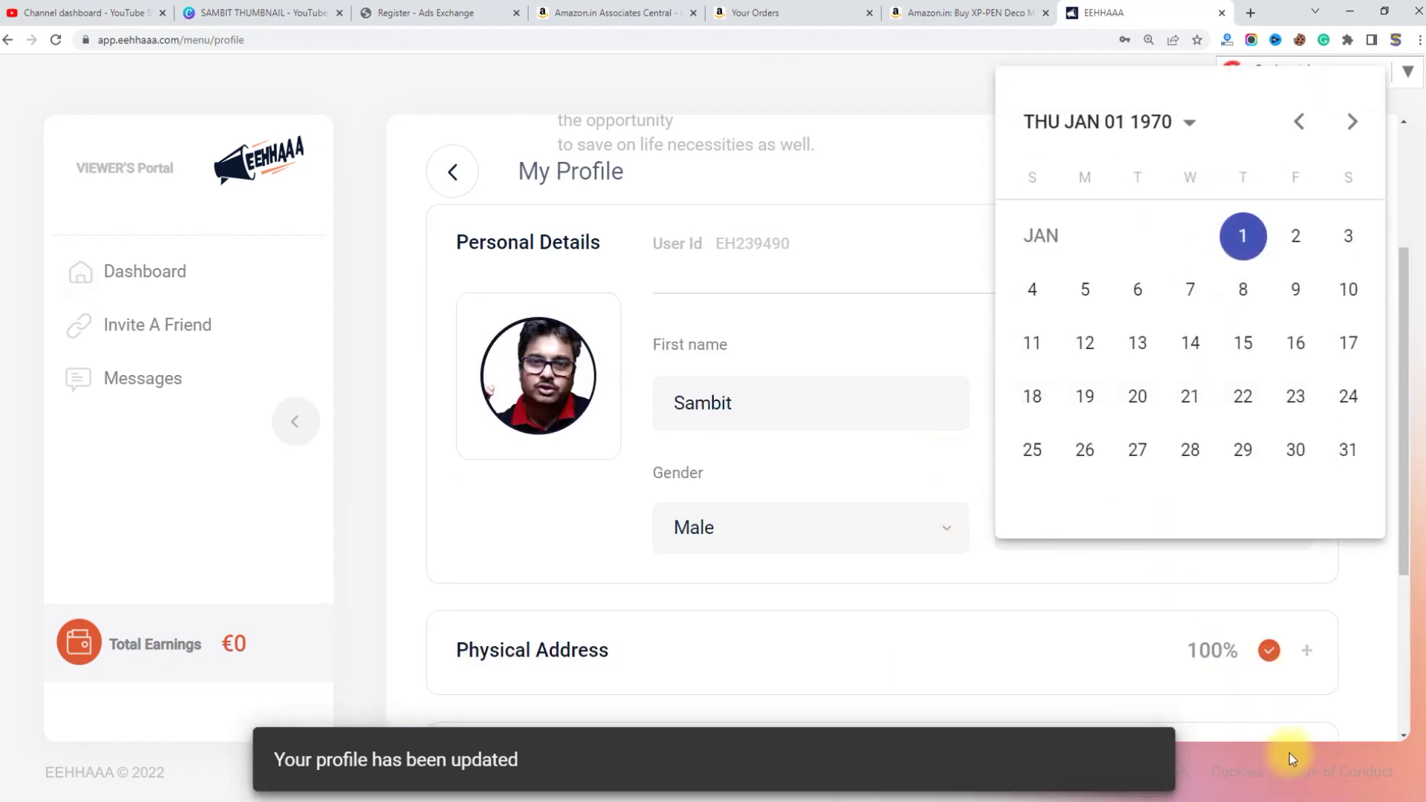
pyautogui.click(1375, 602)
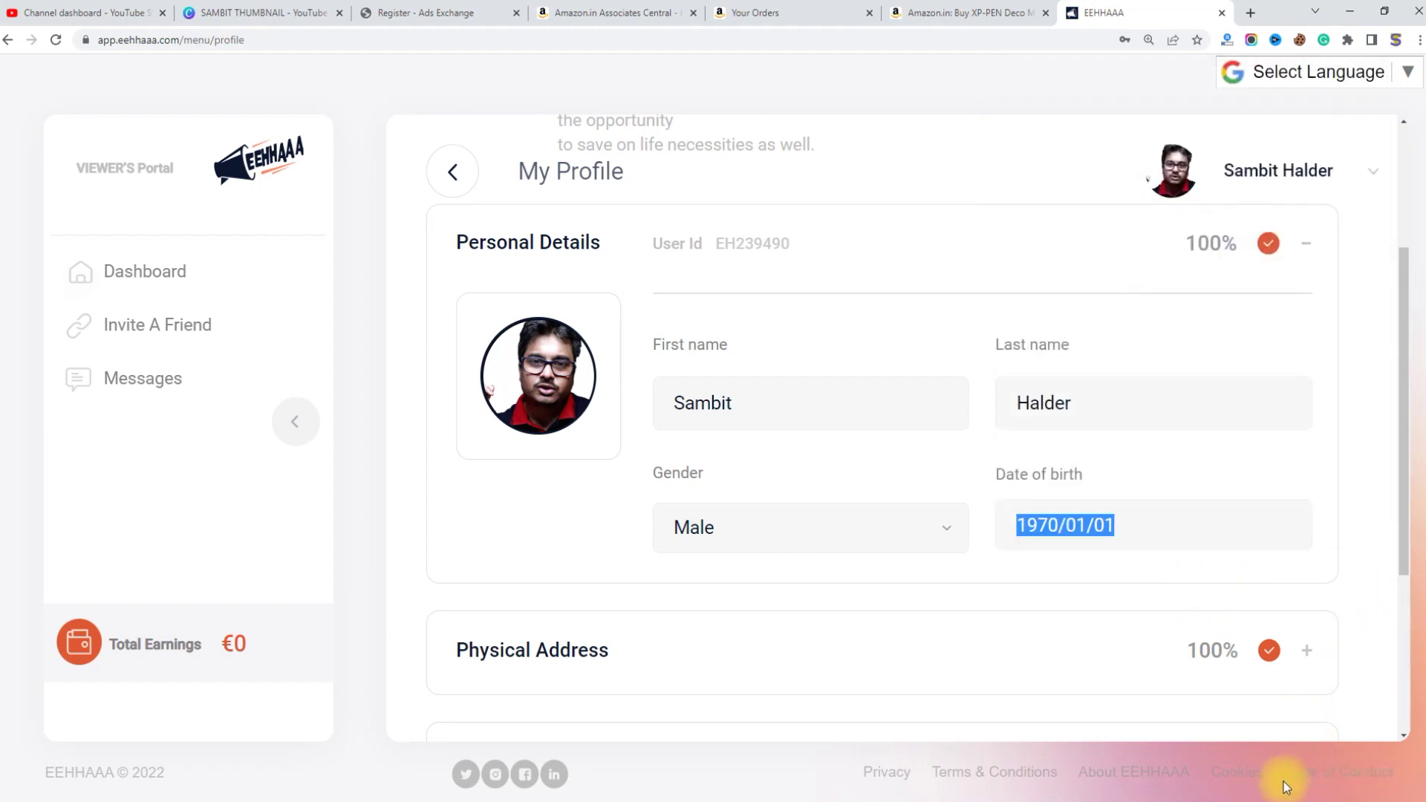
pyautogui.hotkey('shift', 'F10')
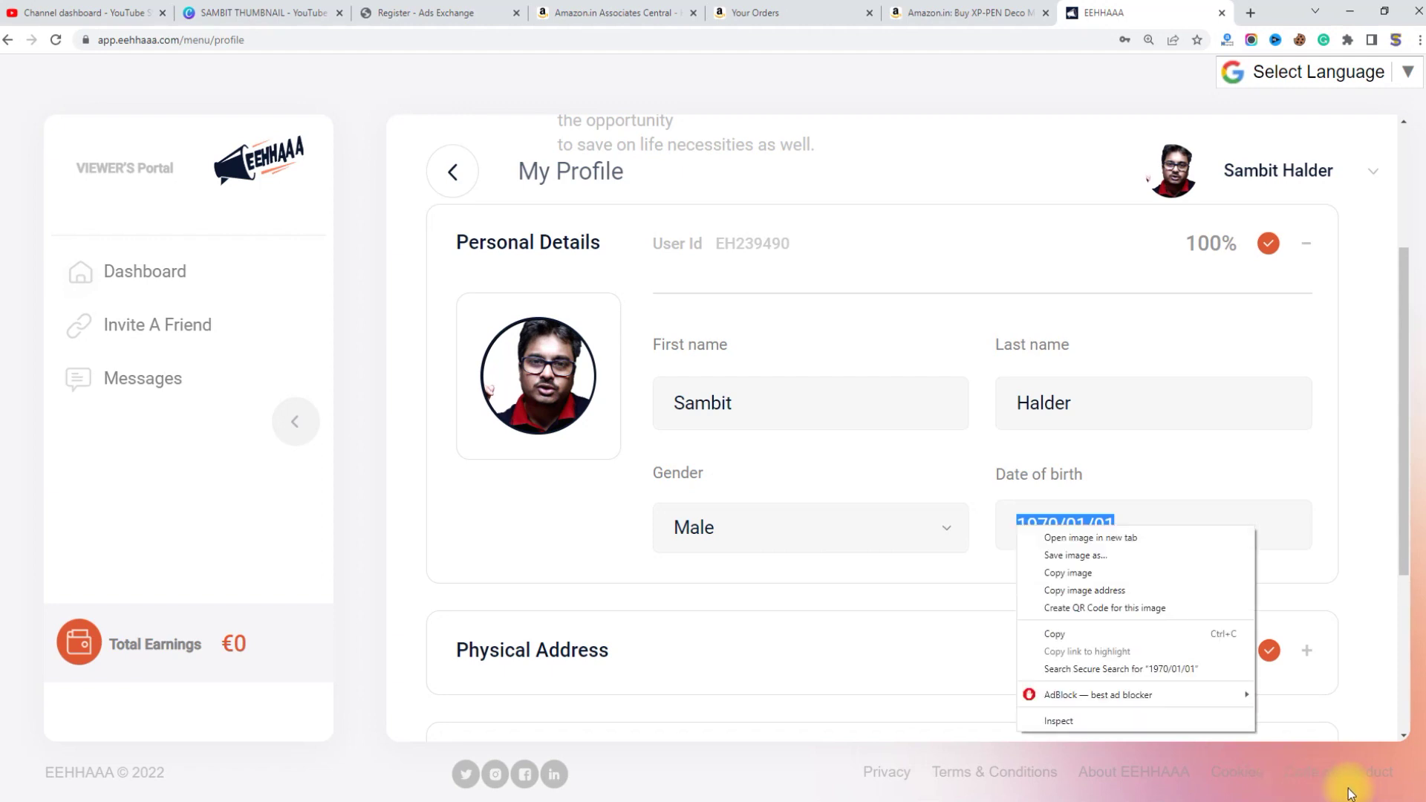
pyautogui.click(1365, 701)
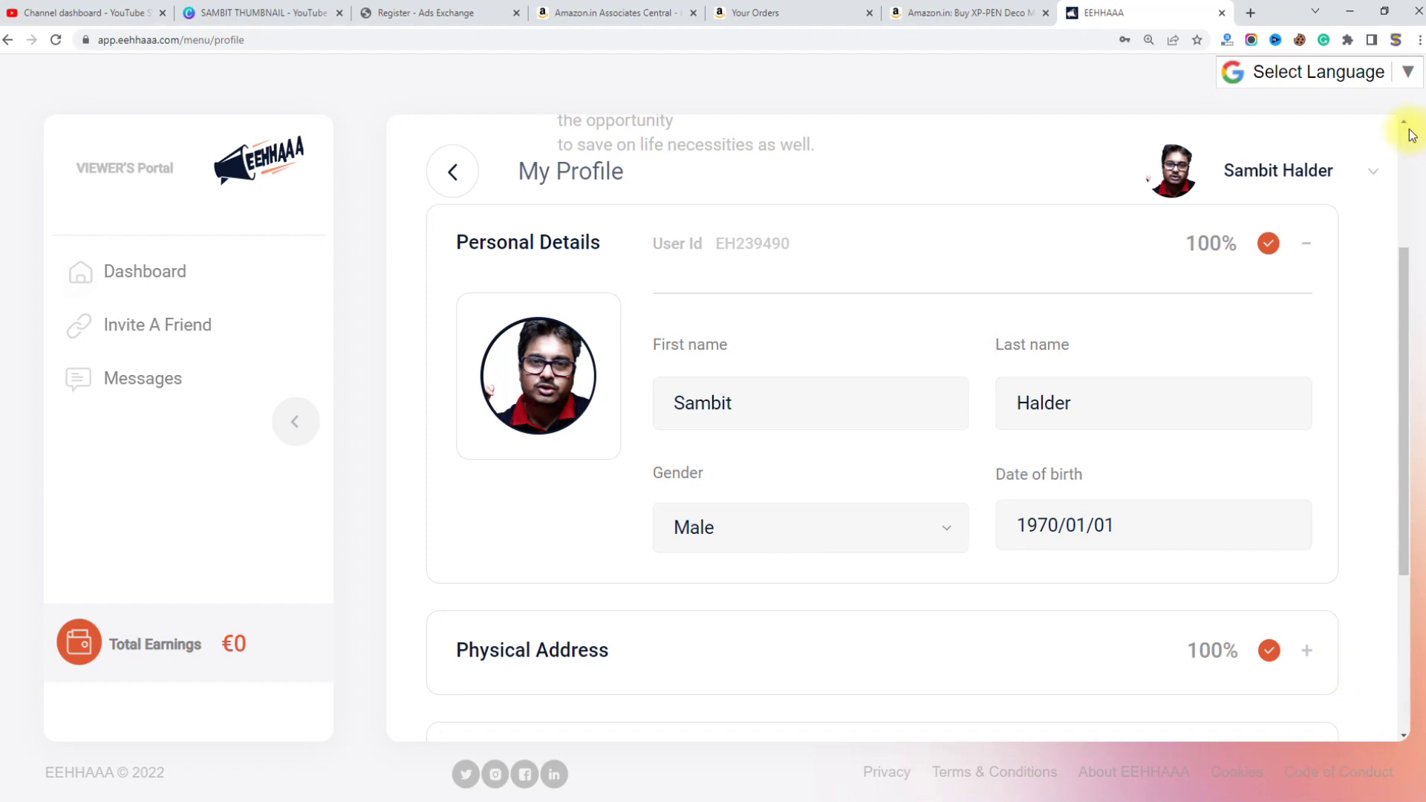
pyautogui.click(1267, 151)
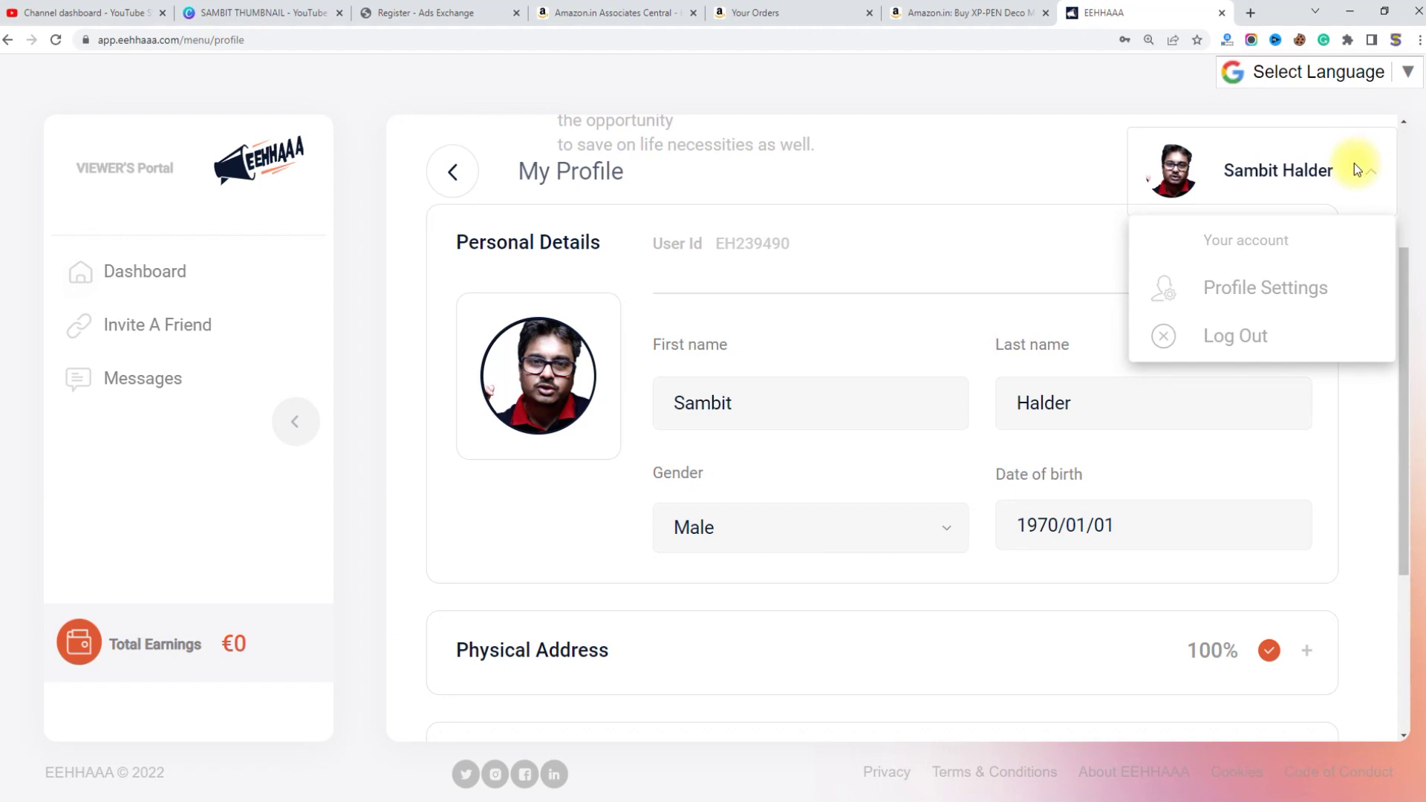